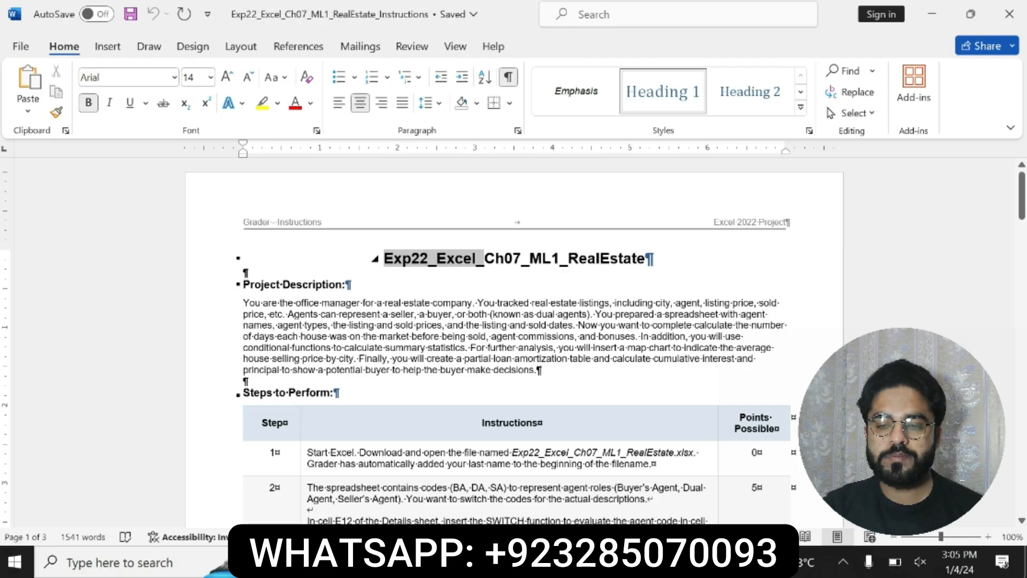
- Highlight the document title Exp22_Excel_Ch07_ML1_RealEstate in yellow
left_click_drag(485, 258, 650, 262)
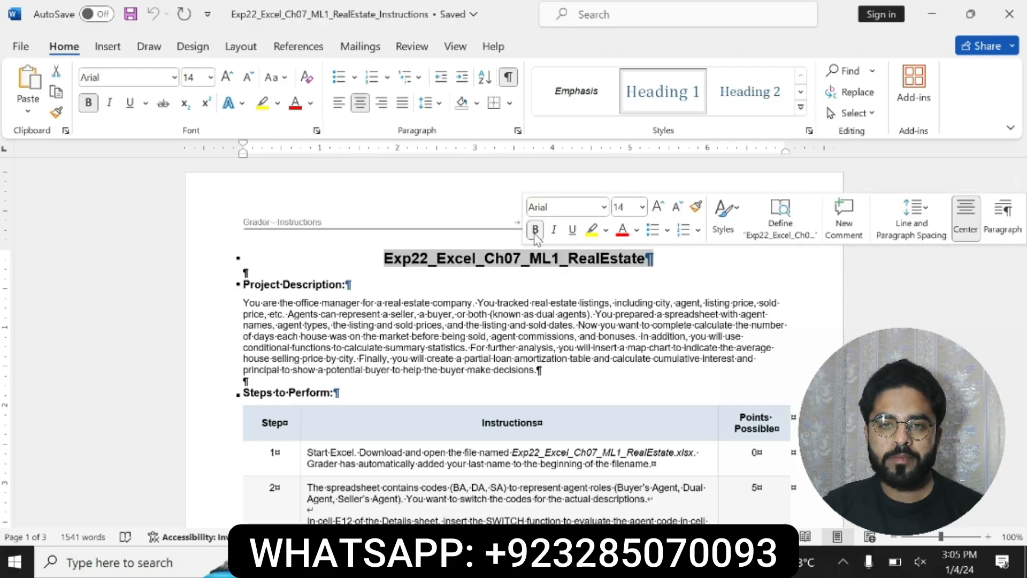
left_click(592, 232)
left_click(386, 261)
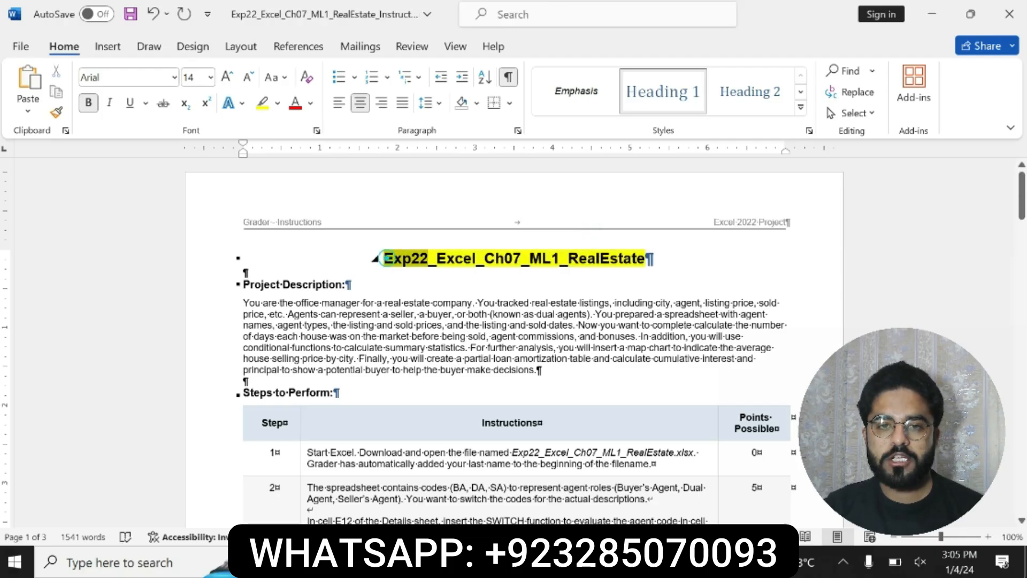
left_click_drag(386, 260, 650, 260)
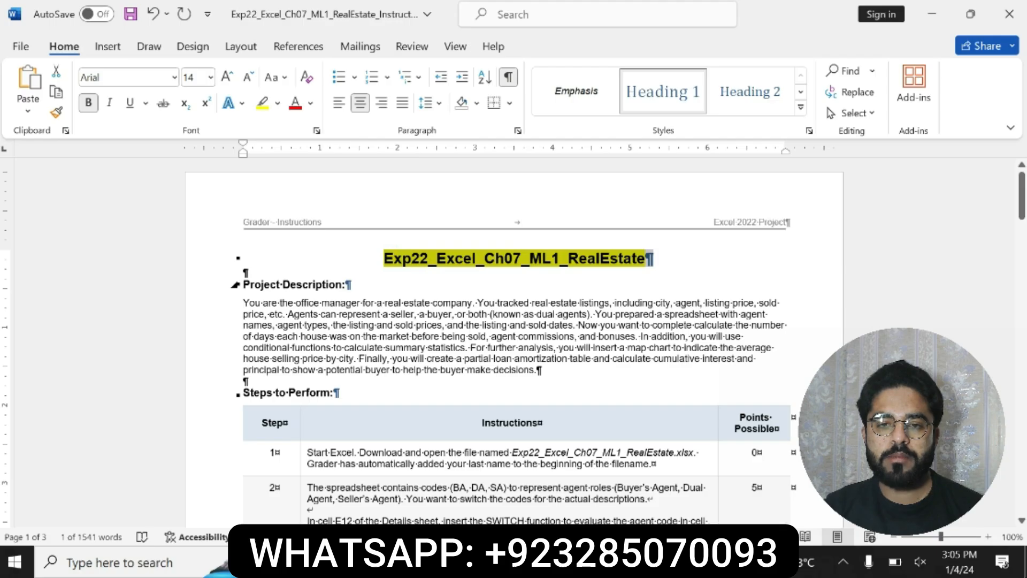
- Highlight the Project Description heading and its paragraph in yellow and read through the text
left_click_drag(236, 284, 562, 366)
left_click(605, 346)
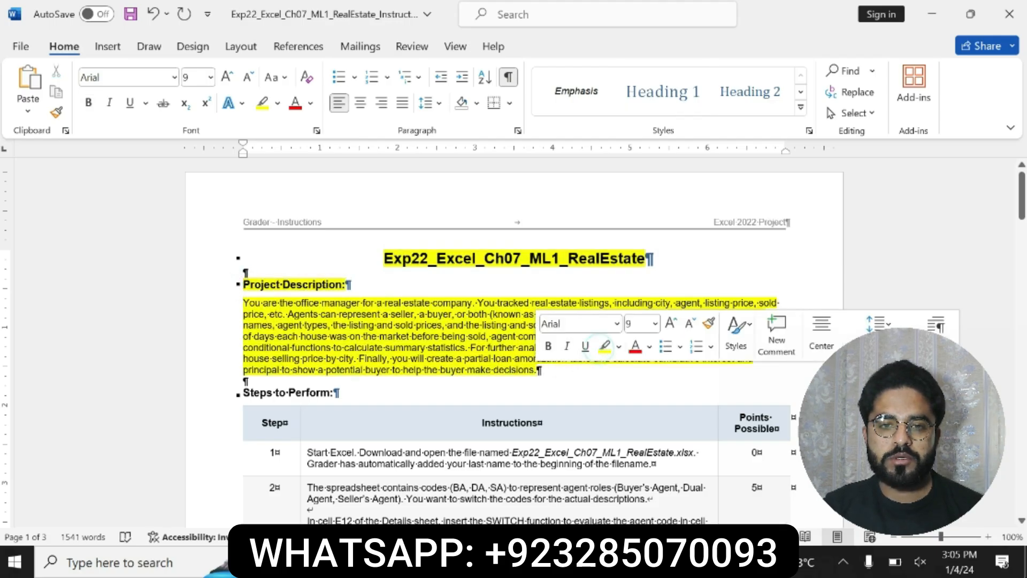
left_click_drag(243, 303, 542, 370)
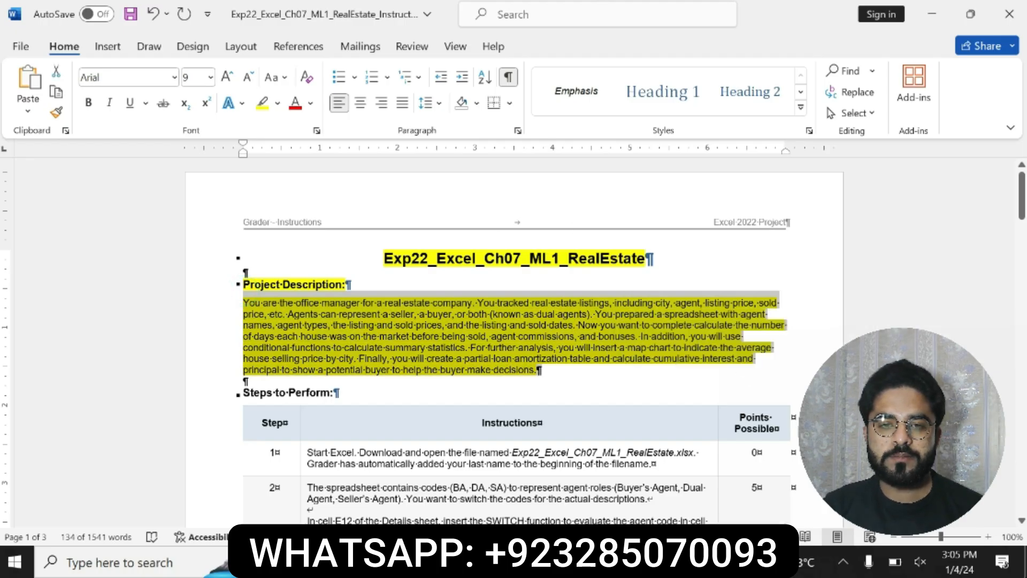
left_click_drag(381, 259, 650, 259)
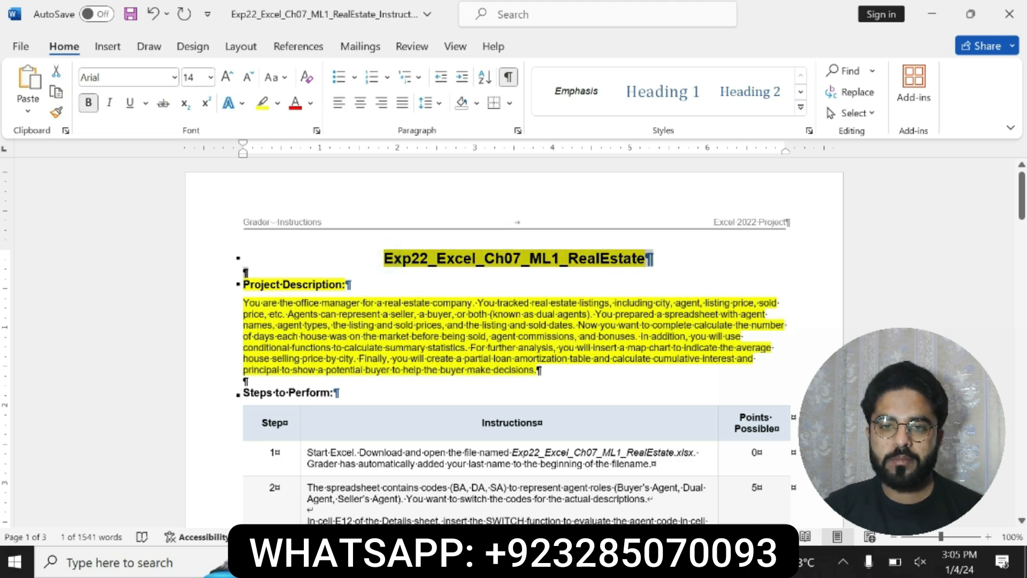
left_click_drag(244, 285, 540, 370)
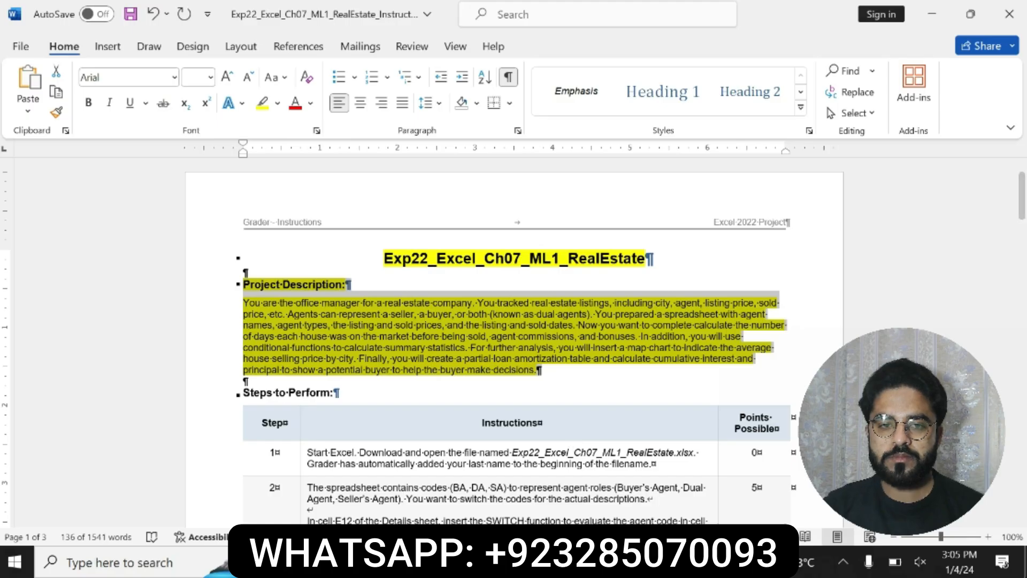
- Glance at the RealEstate workbook in Excel, return to Word and undo the yellow highlights on the title and project description
key("alt+Tab")
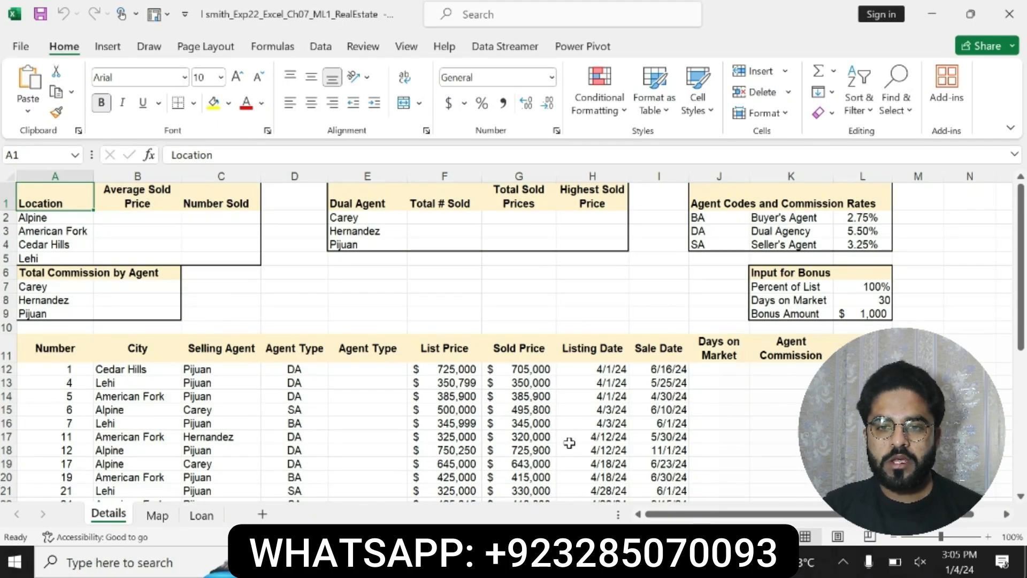
key("alt+Tab")
key("ctrl+z")
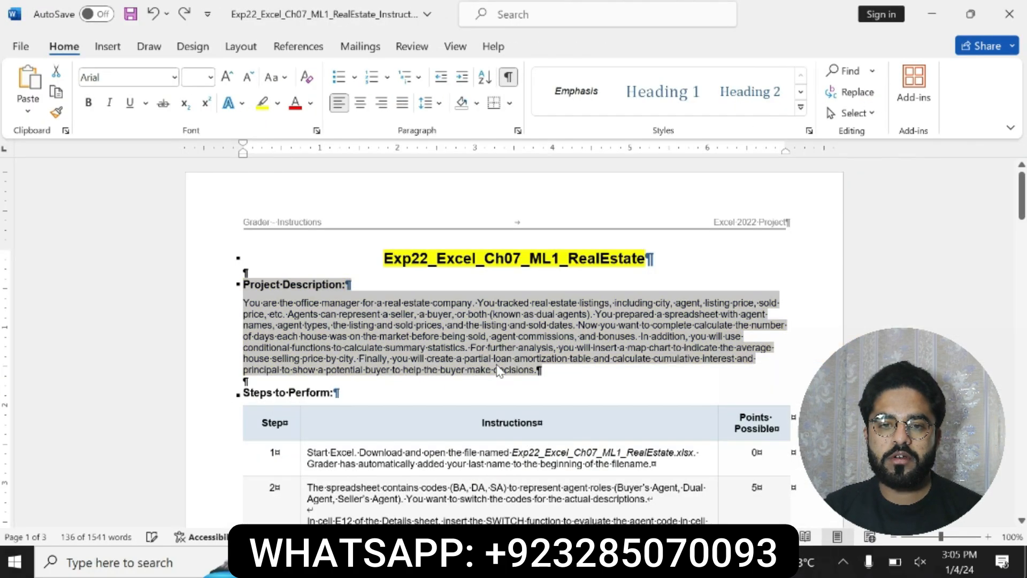
key("ctrl+z")
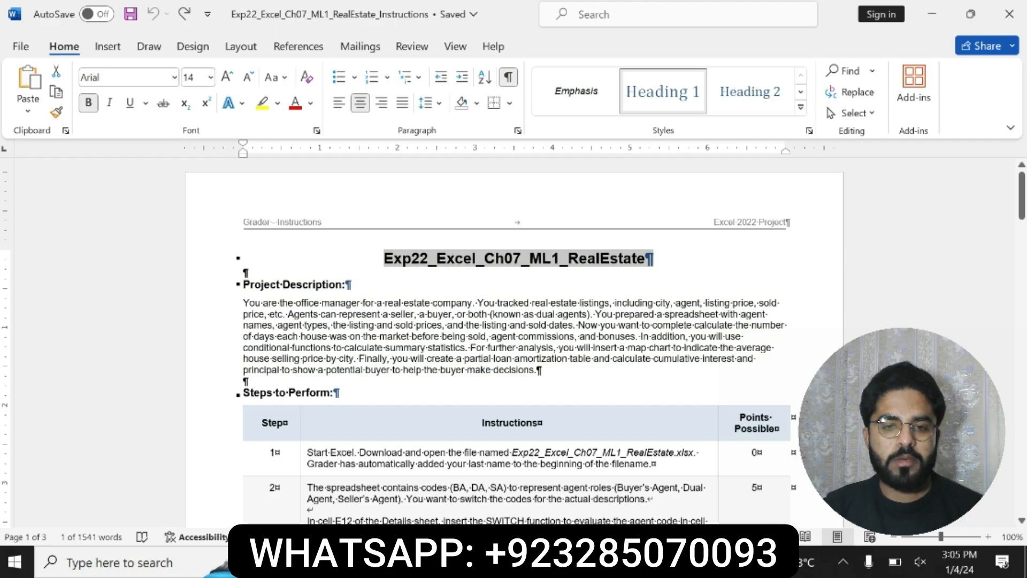
- Highlight the step 1 instruction text in the steps table in yellow
left_click_drag(308, 453, 649, 464)
left_click(640, 436)
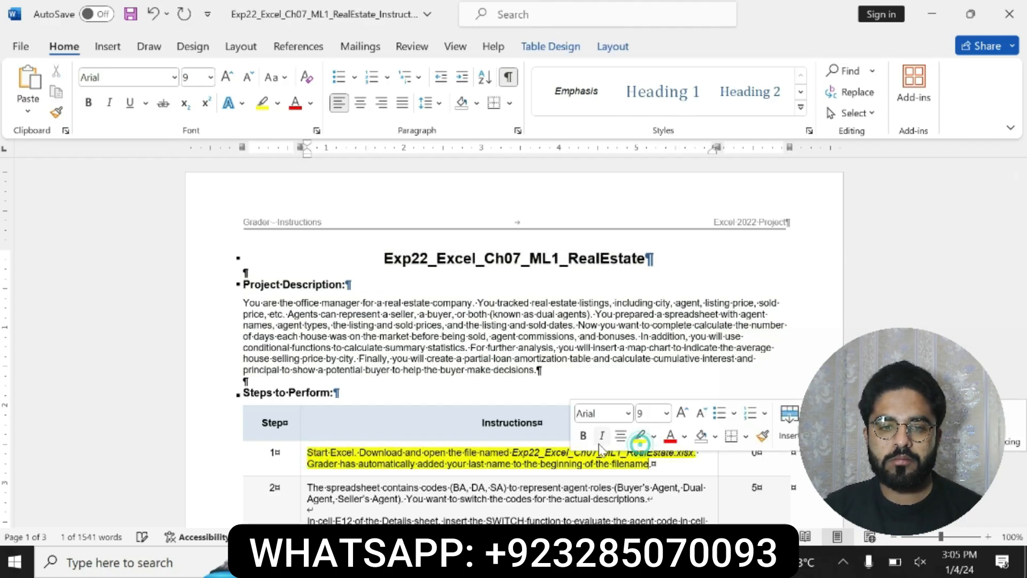
left_click_drag(308, 452, 651, 466)
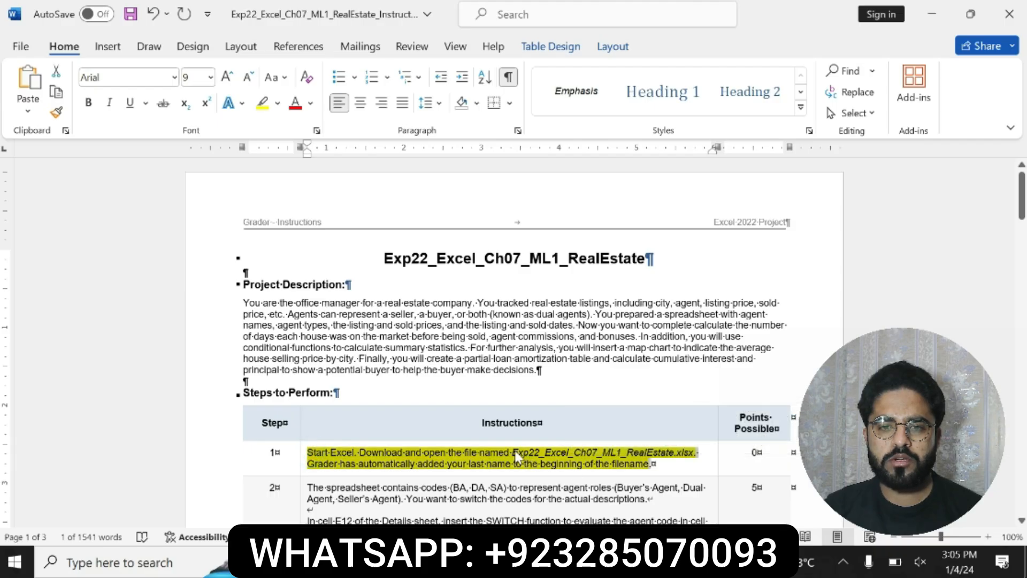
- Make the file name Exp22_Excel_Ch07_ML1_RealEstate.xlsx in the step 1 instruction bold
left_click(513, 453)
left_click_drag(513, 454, 699, 453)
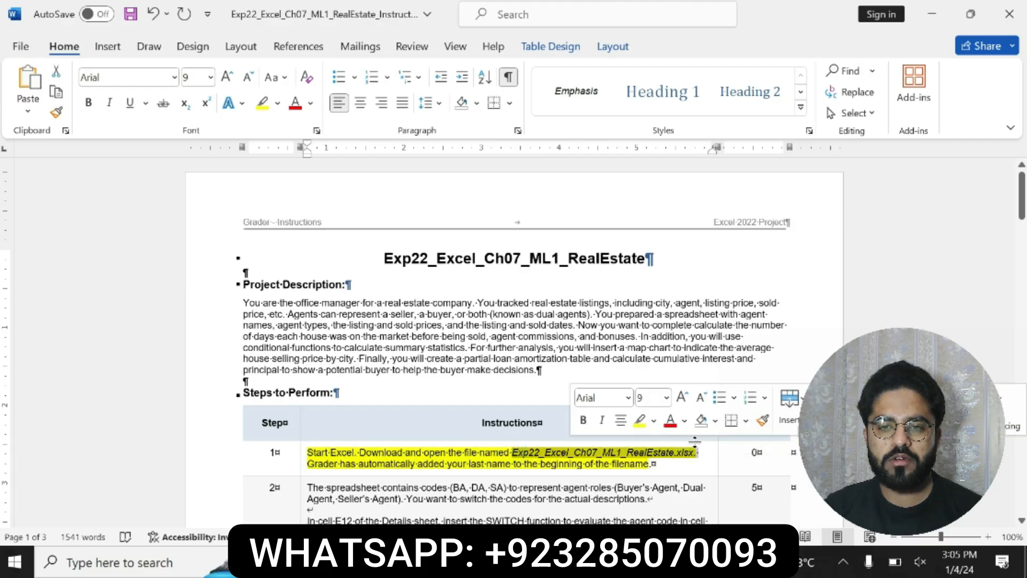
left_click(582, 419)
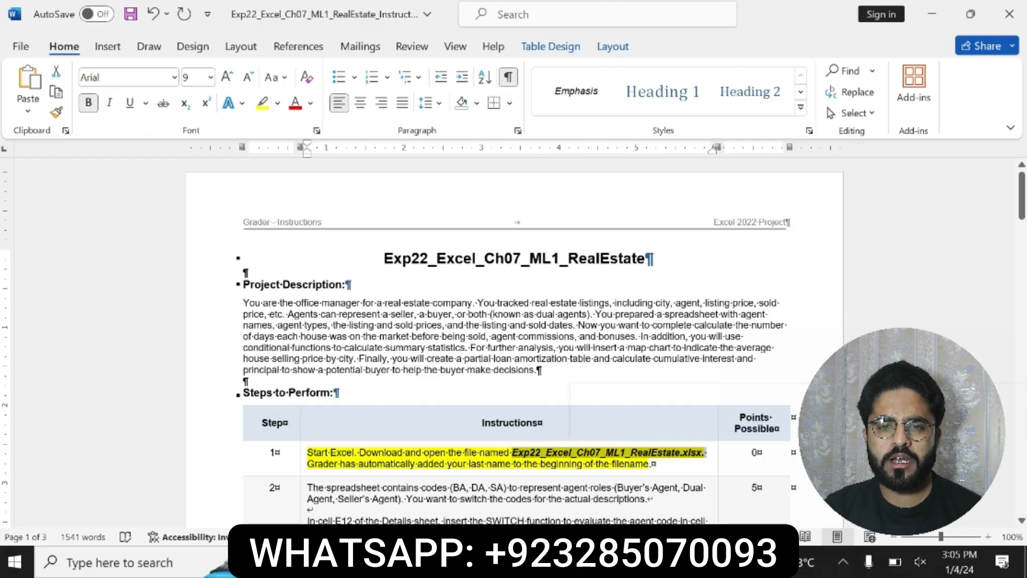
left_click_drag(509, 453, 706, 462)
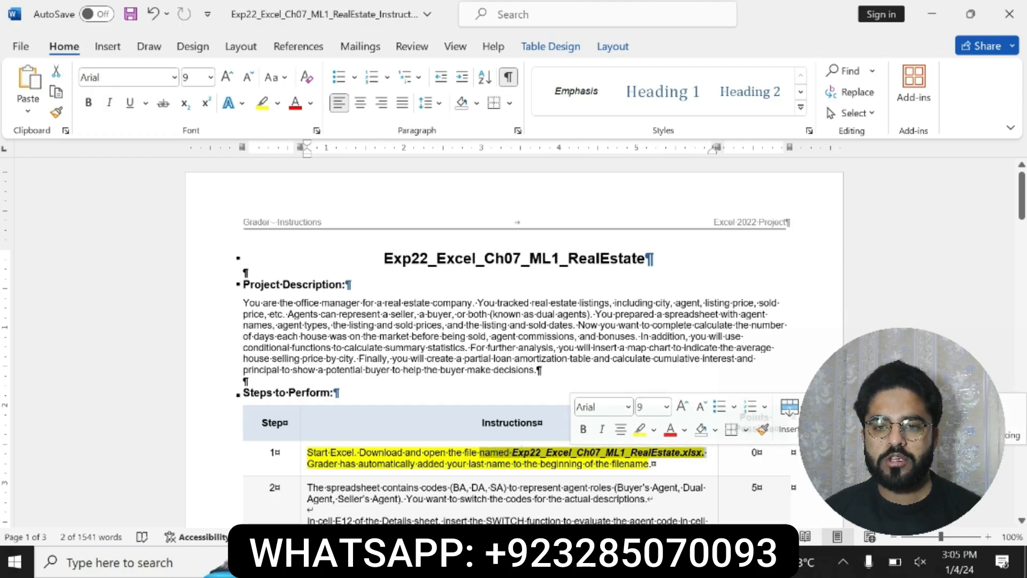
- Undo the bold and yellow highlight formatting on the step 1 instruction
left_click_drag(1022, 206, 1022, 222)
key("ctrl+z")
key("ctrl+z")
key("ctrl+z")
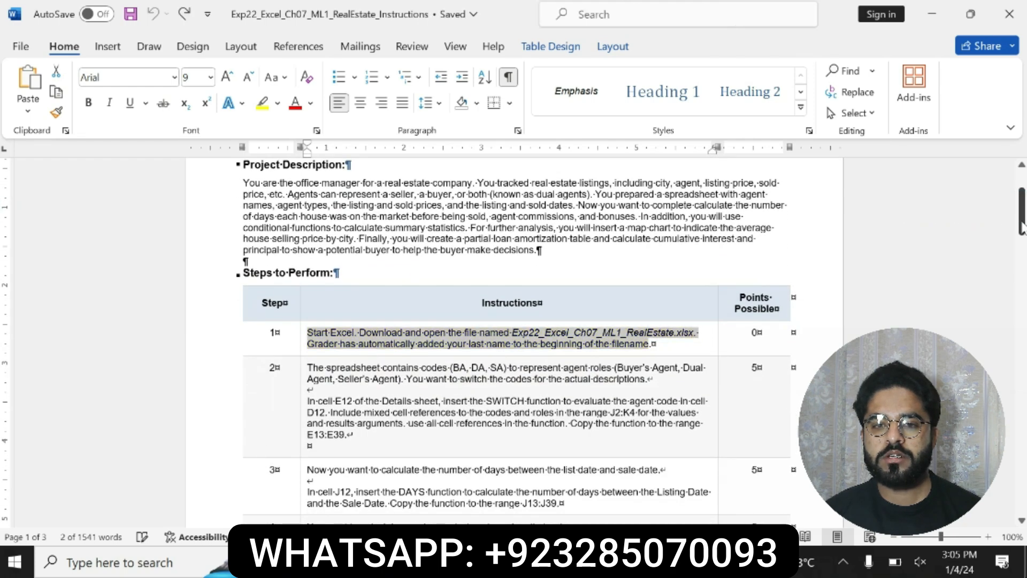
- Highlight the step 2 instructions about agent codes and the SWITCH function in yellow and make them bold
left_click_drag(308, 367, 350, 434)
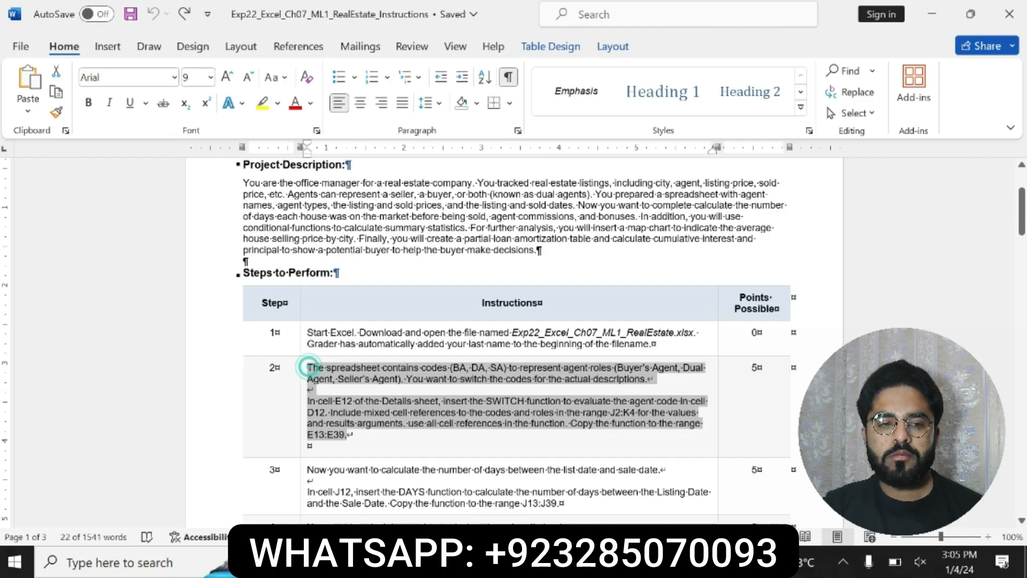
left_click(417, 404)
left_click(360, 404)
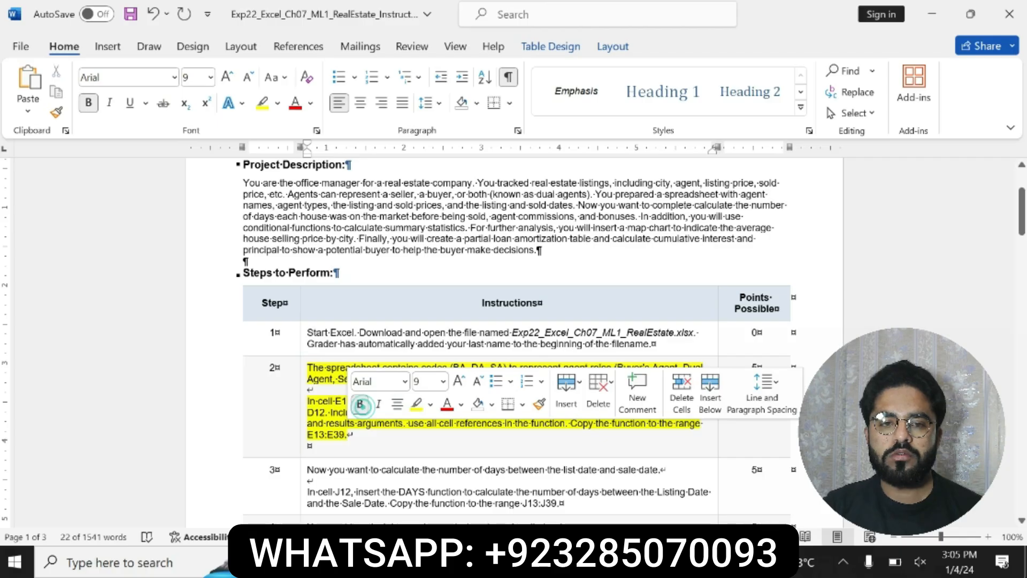
left_click_drag(308, 369, 619, 431)
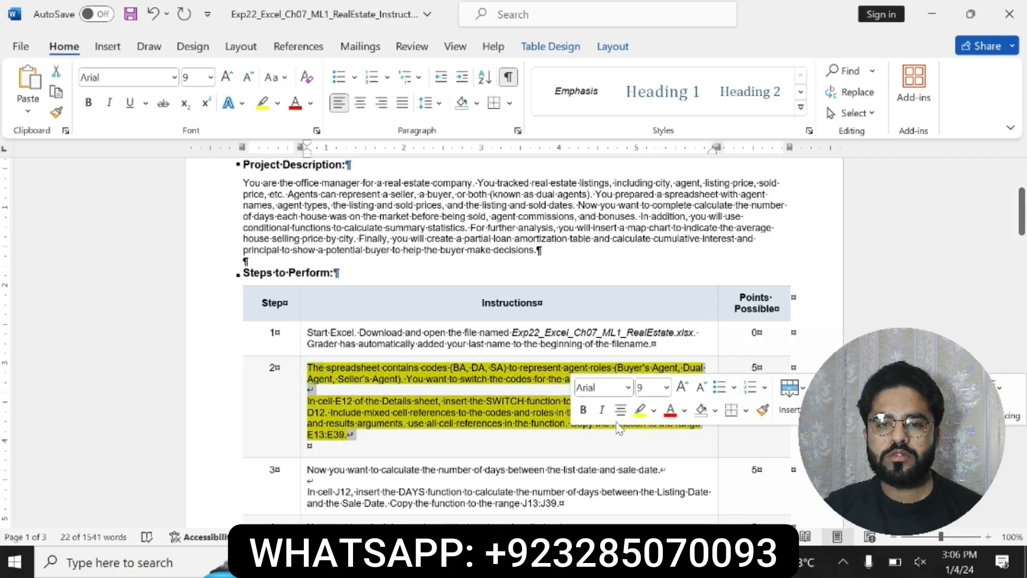
left_click(583, 409)
left_click(314, 401)
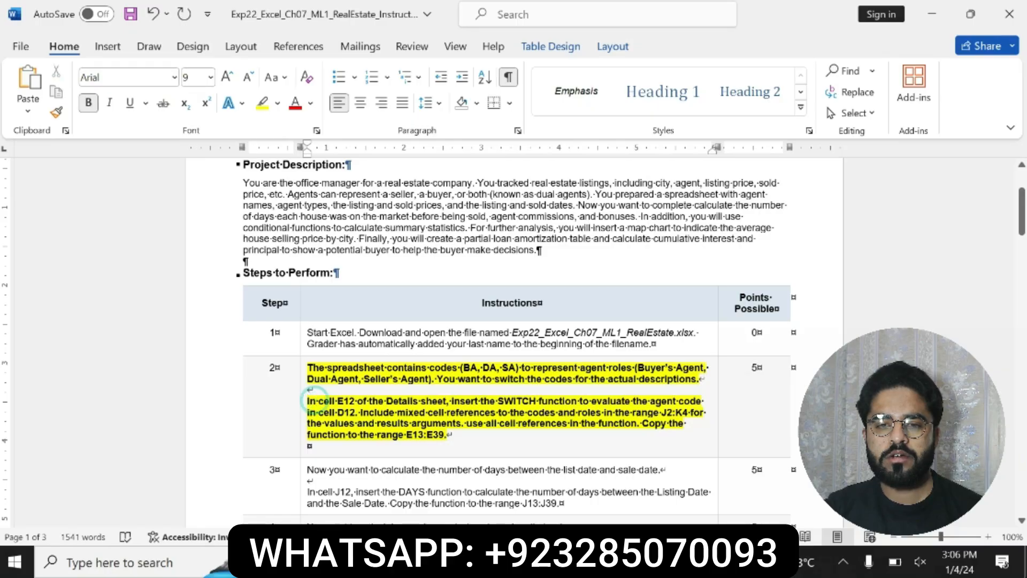
- Read the step 2 paragraph on the SWITCH function for cell E12, including its required references and copy range
left_click_drag(309, 401, 478, 401)
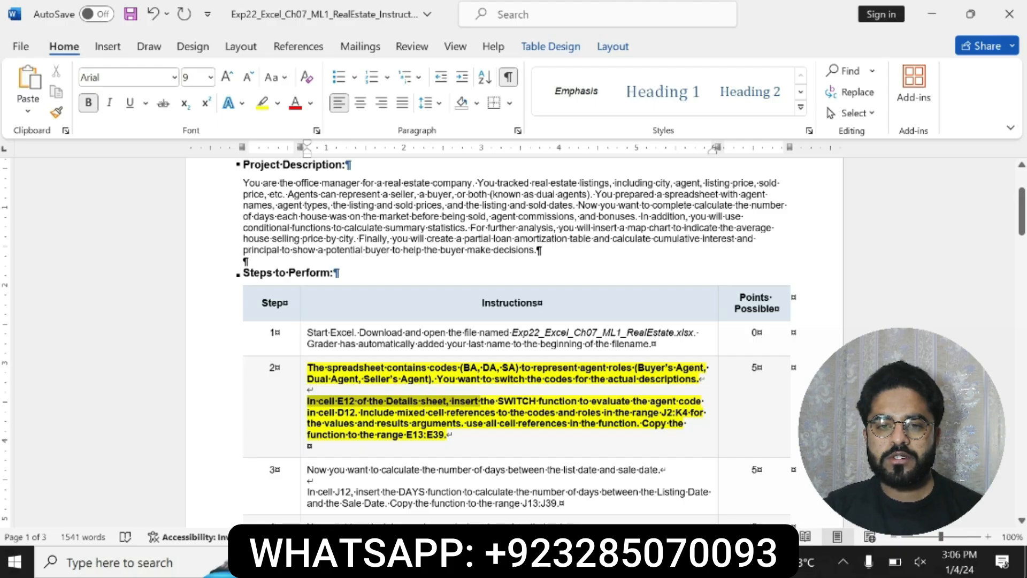
left_click_drag(480, 401, 454, 434)
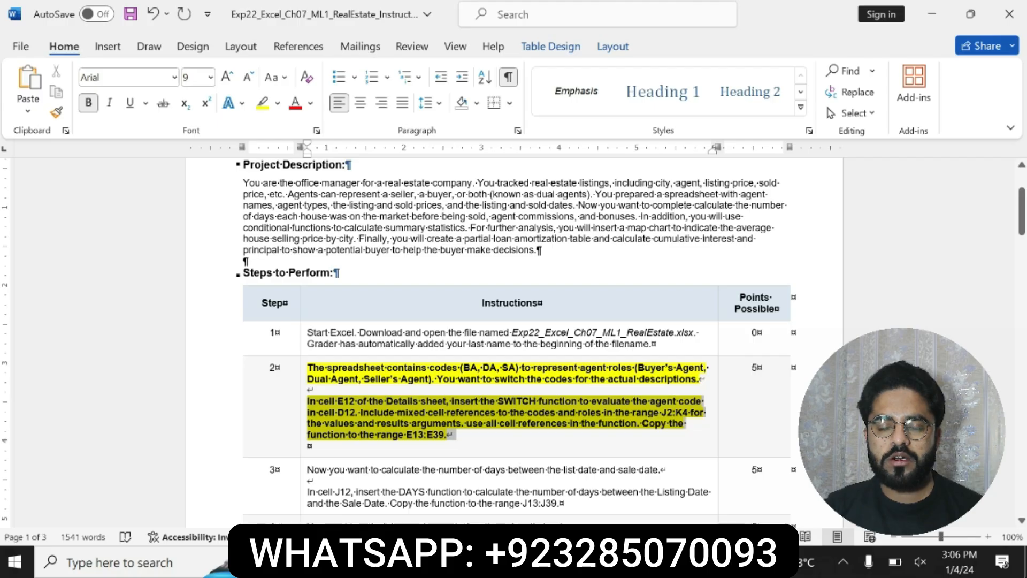
triple_click(435, 420)
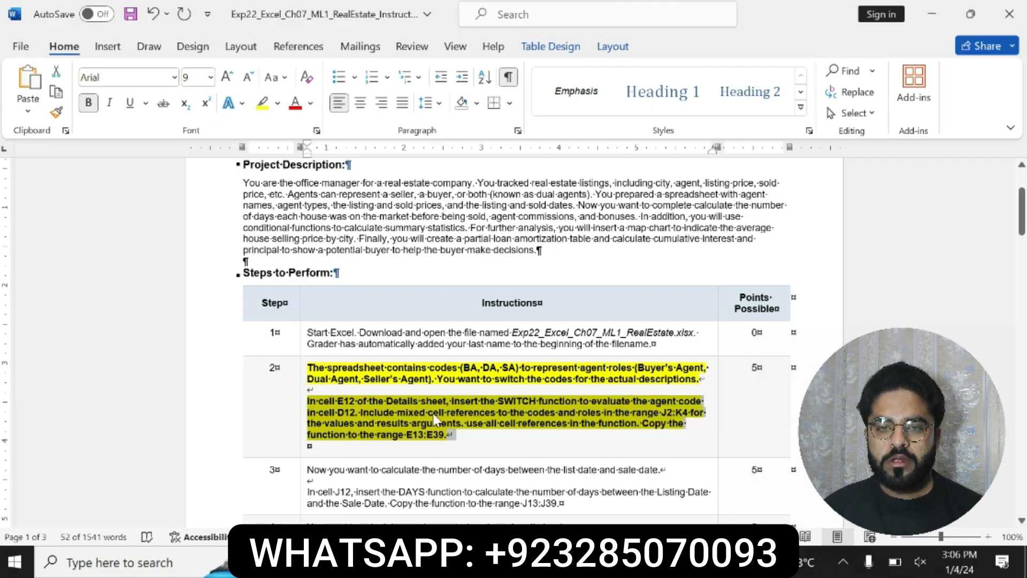
left_click(325, 408)
left_click_drag(307, 401, 754, 369)
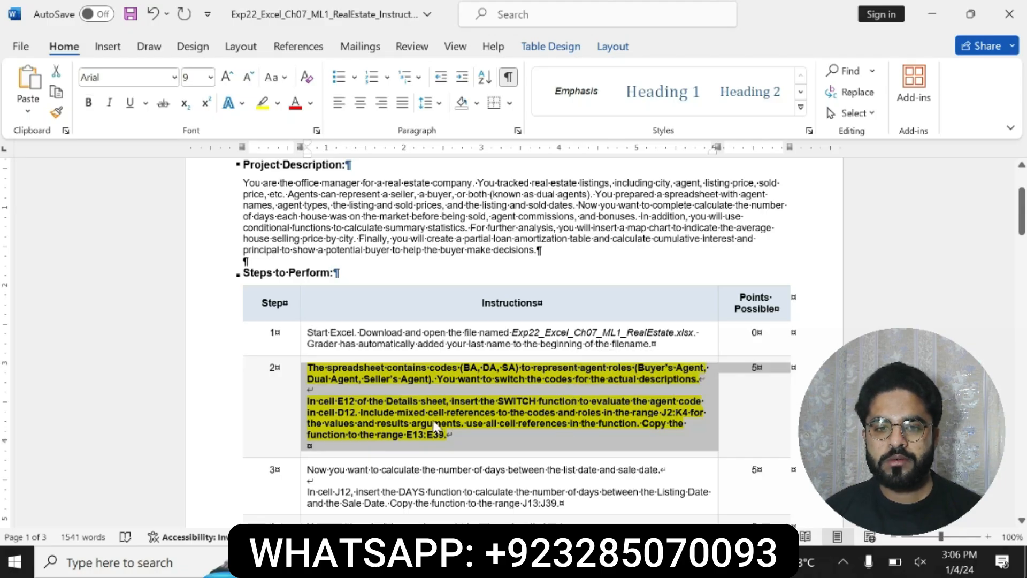
left_click(339, 407)
left_click_drag(306, 402, 456, 436)
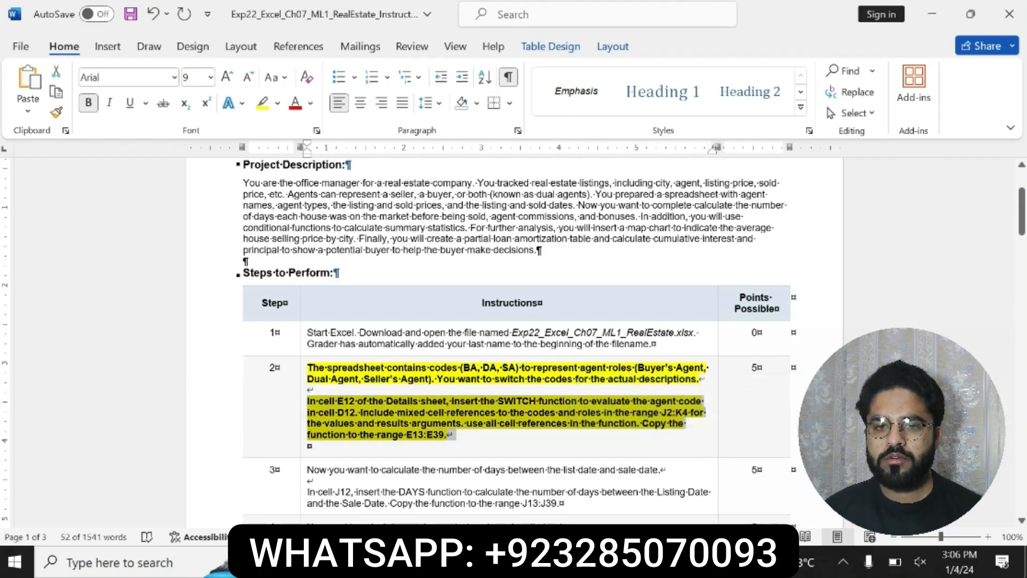
- Switch to the Excel workbook and start a SWITCH function in cell E12 of the Details sheet with D12 as the expression
left_click(540, 561)
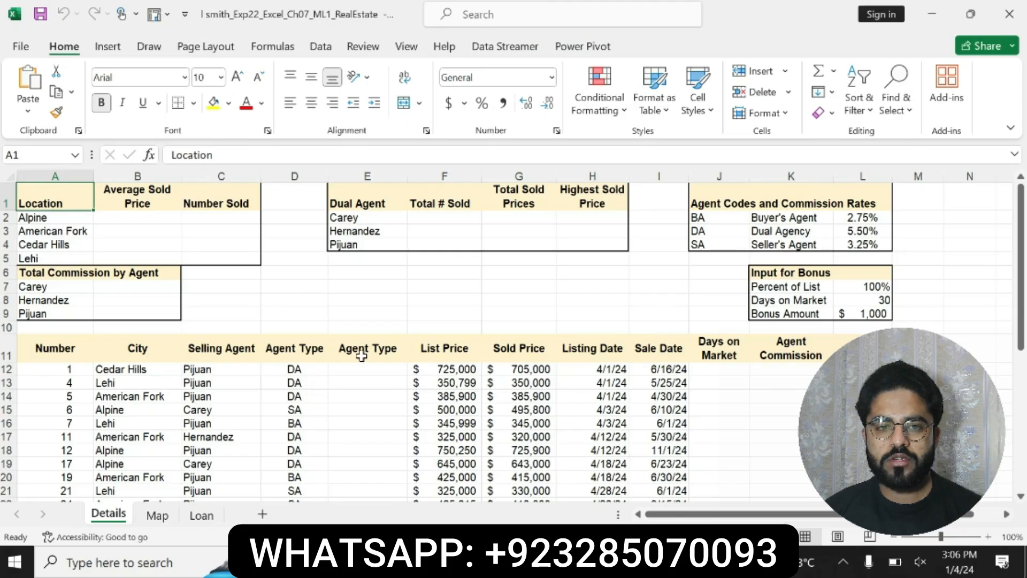
left_click(357, 371)
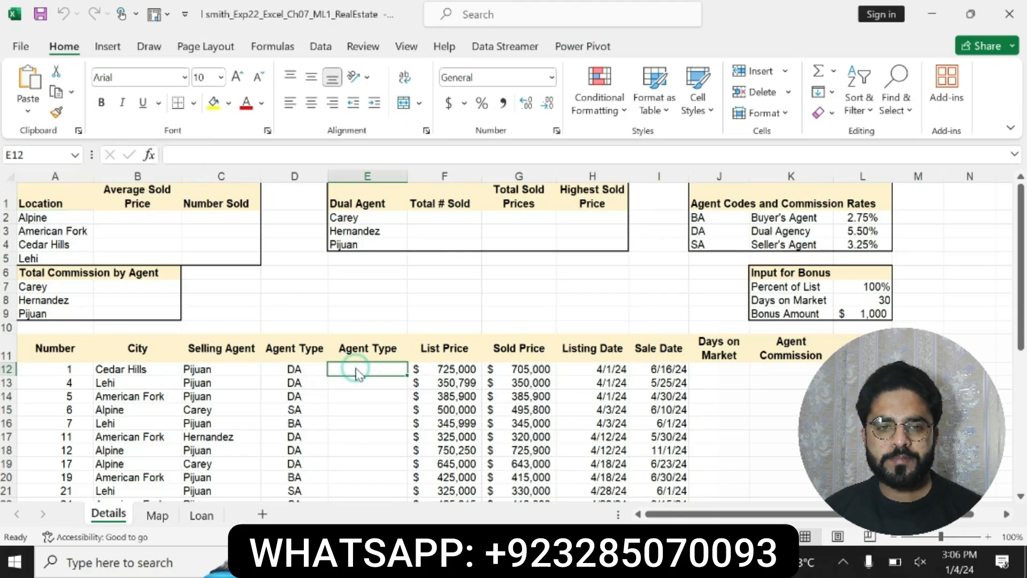
type("=")
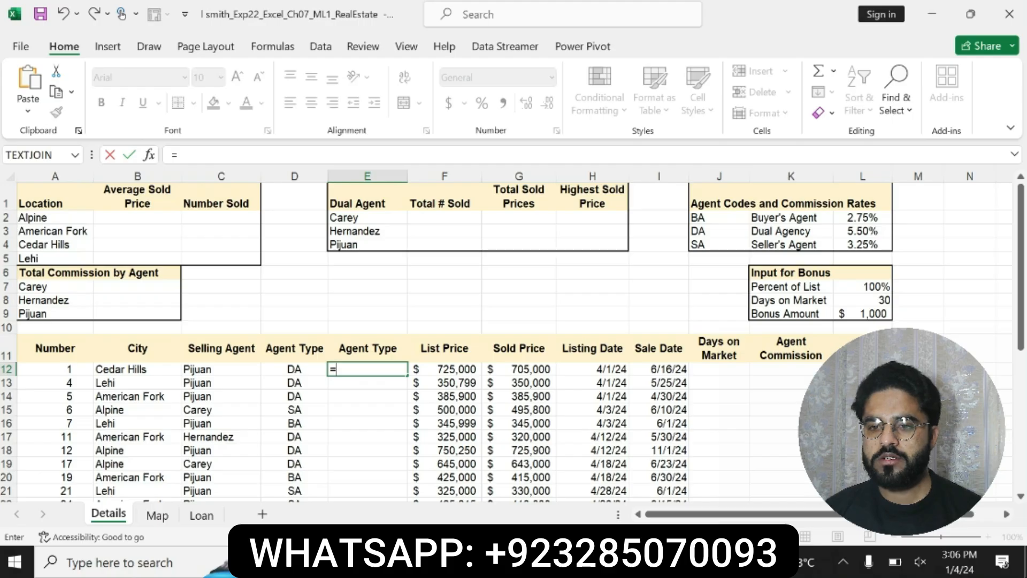
type("SW")
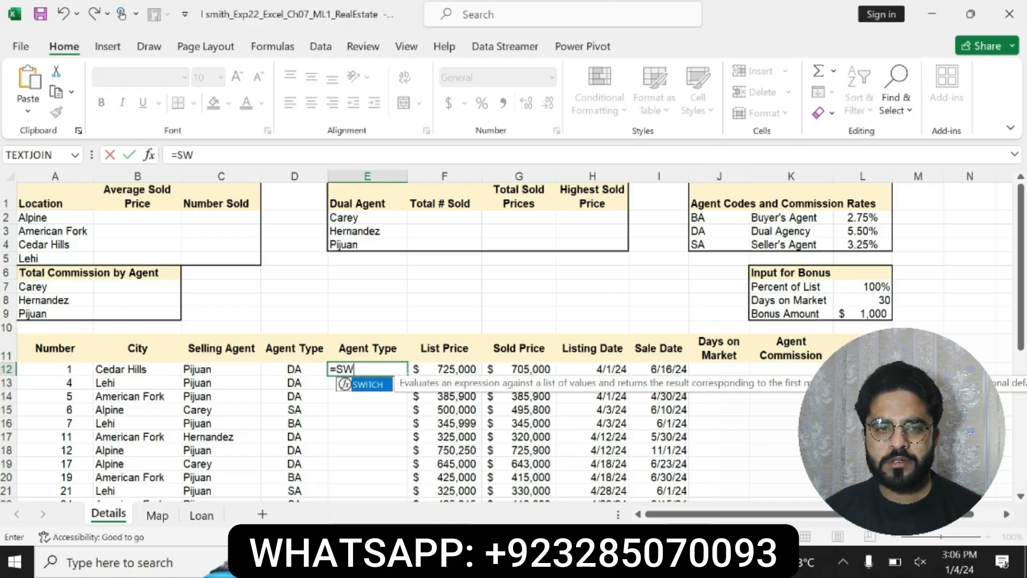
double_click(367, 384)
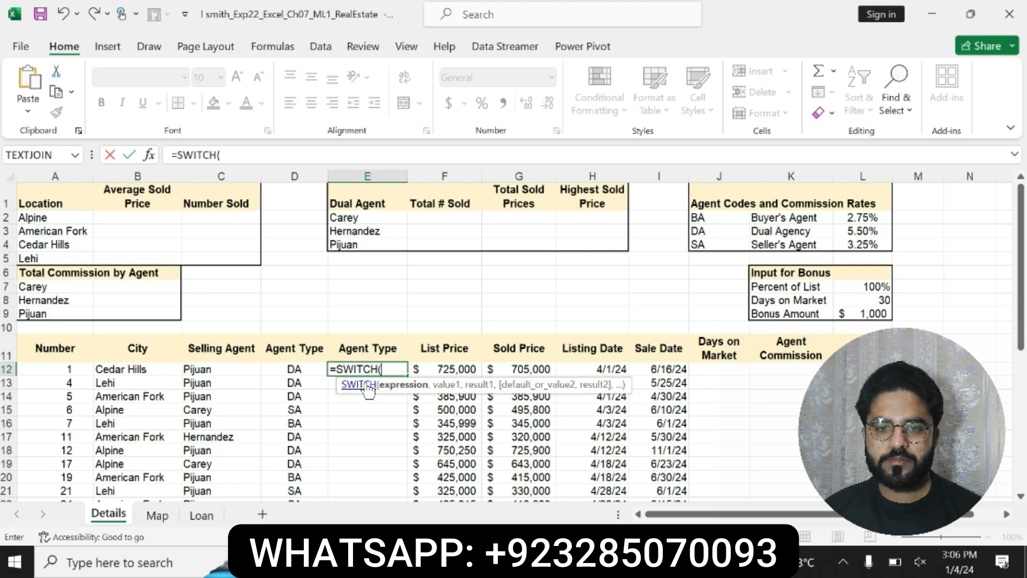
left_click(294, 370)
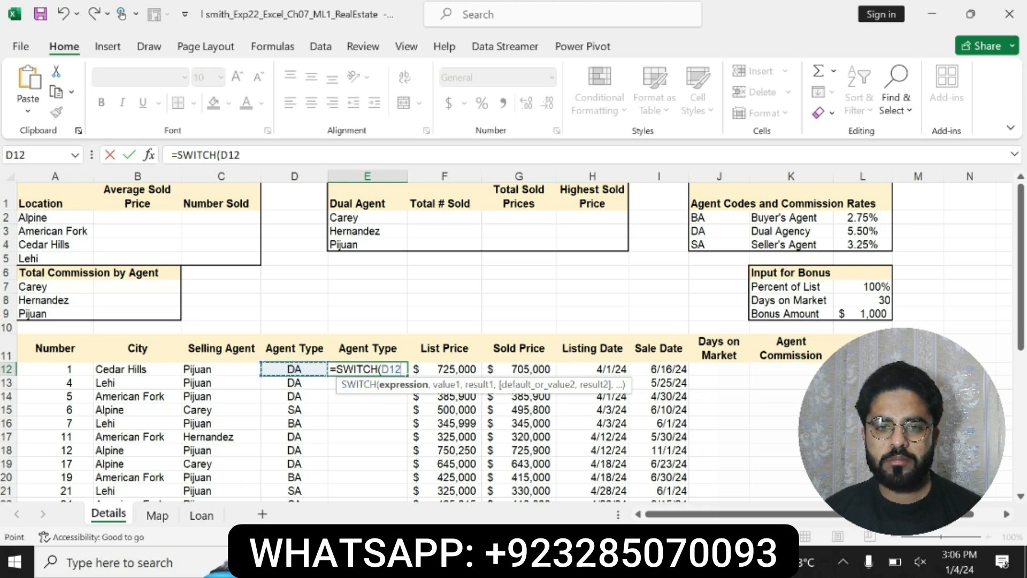
- Recheck the step 2 instructions in Word, return to Excel and try $J$12 and $K$12 as the SWITCH function's first value and result
key("alt+Tab")
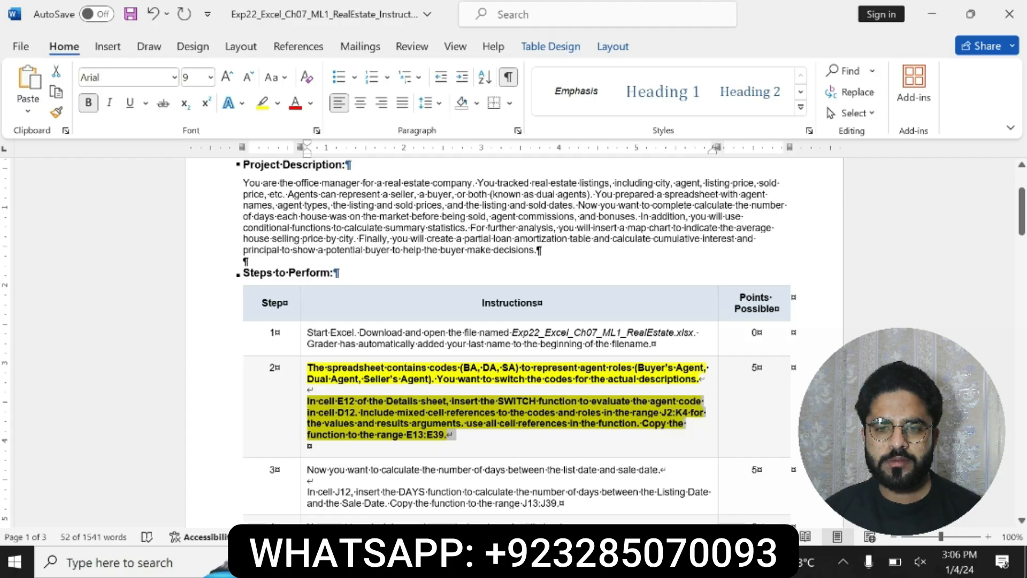
key("alt+Tab")
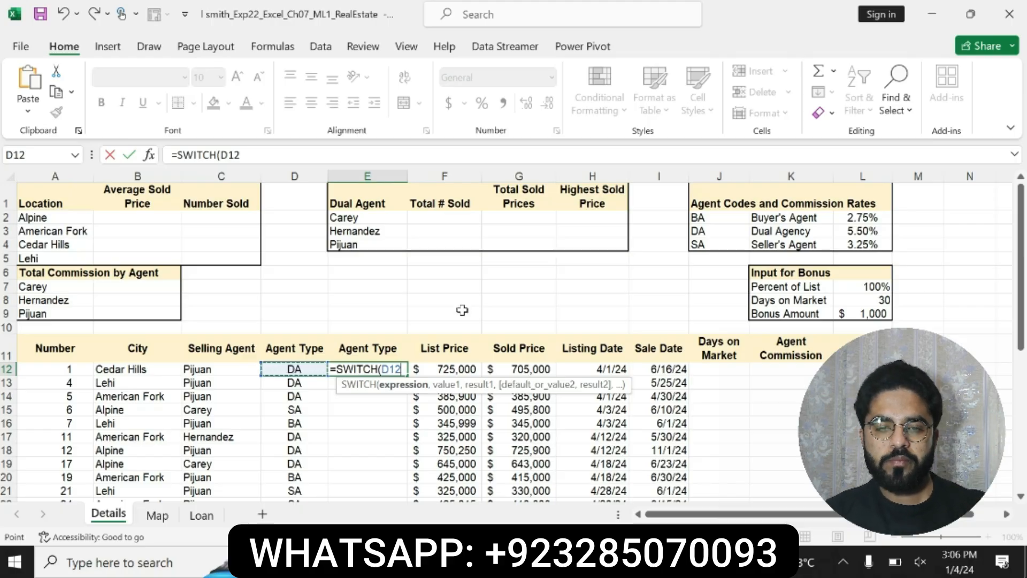
type(",")
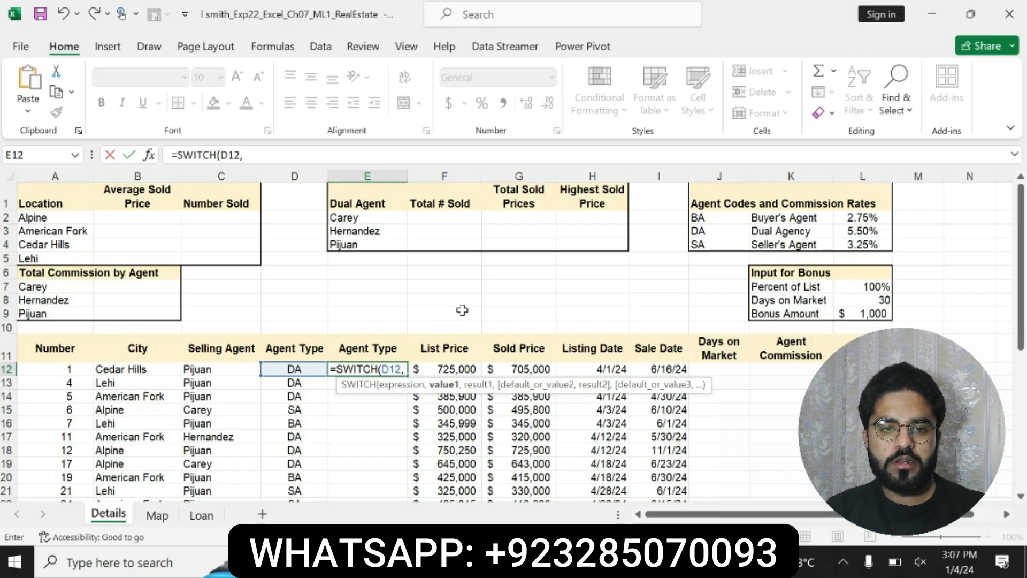
type("$")
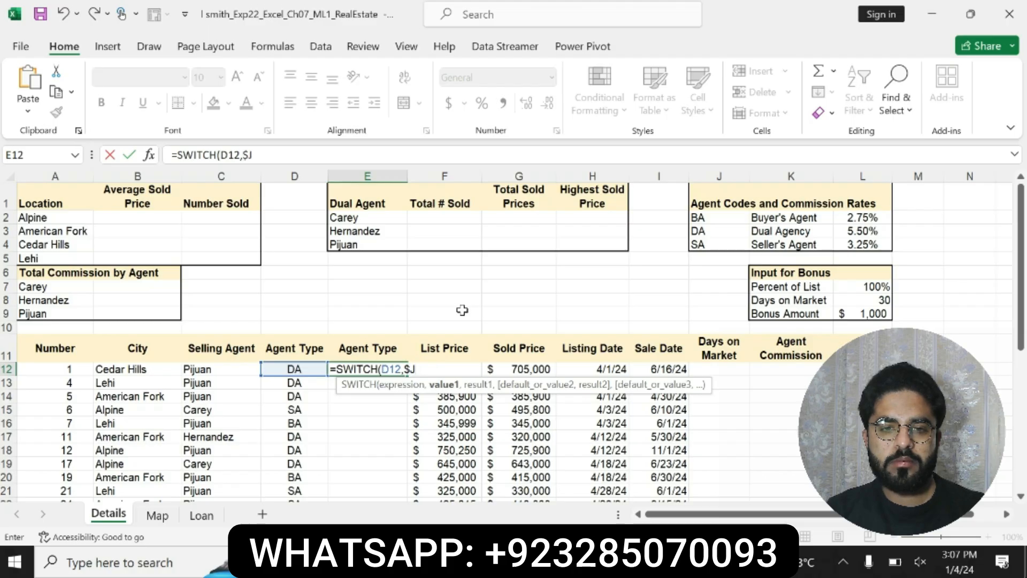
type("J$12")
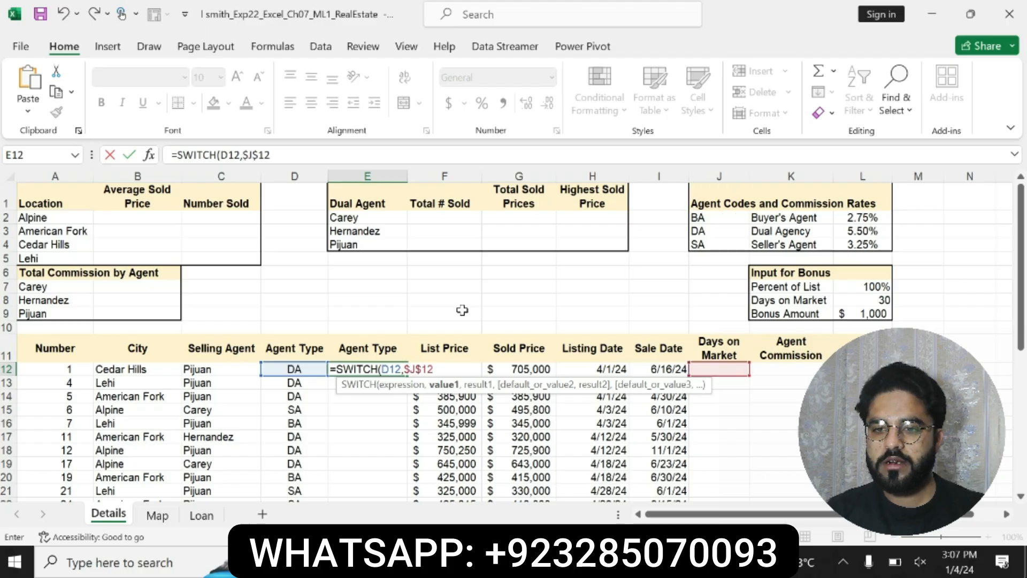
type(",")
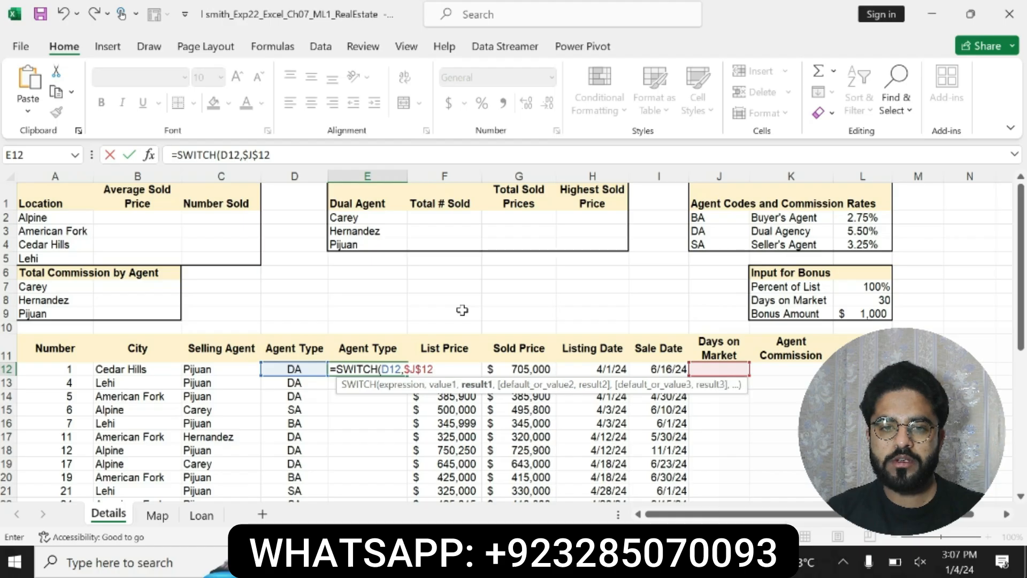
type("$K")
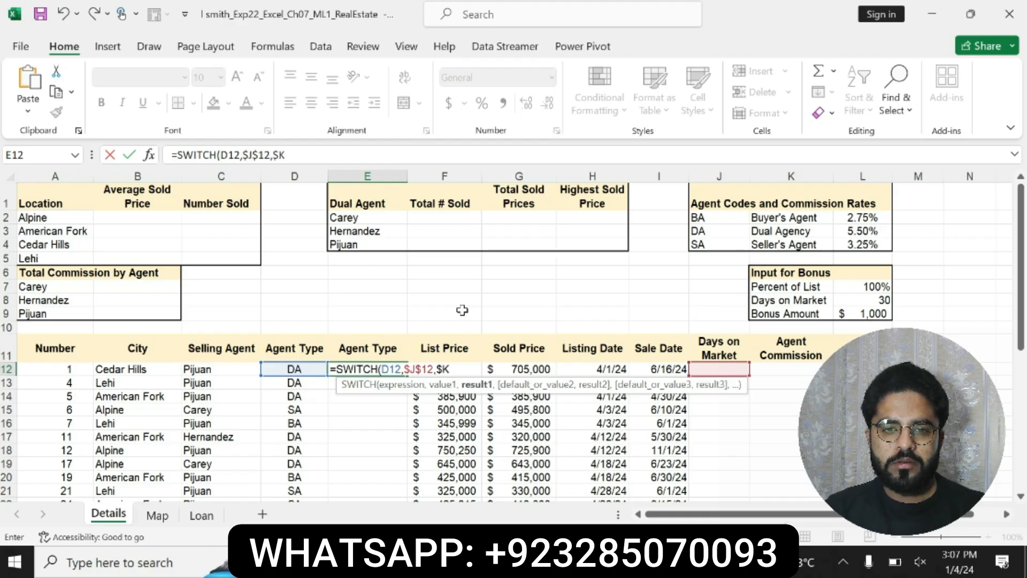
type("$12")
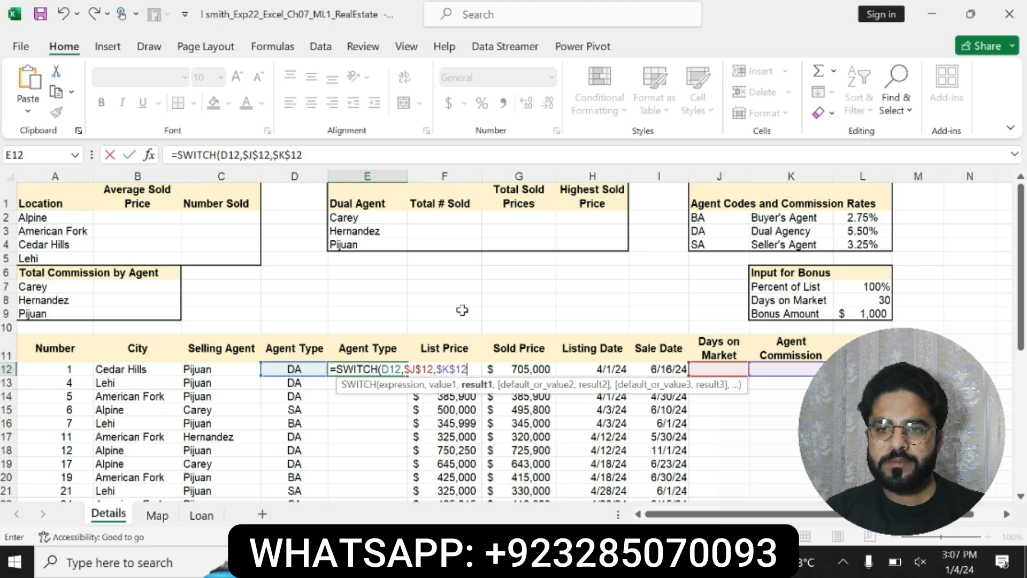
- Correct the first value and result references in the E12 SWITCH formula to $J$2 and $K$2
key("BackSpace")
key("BackSpace")
key("BackSpace")
key("BackSpace")
key("BackSpace")
key("BackSpace")
key("BackSpace")
key("BackSpace")
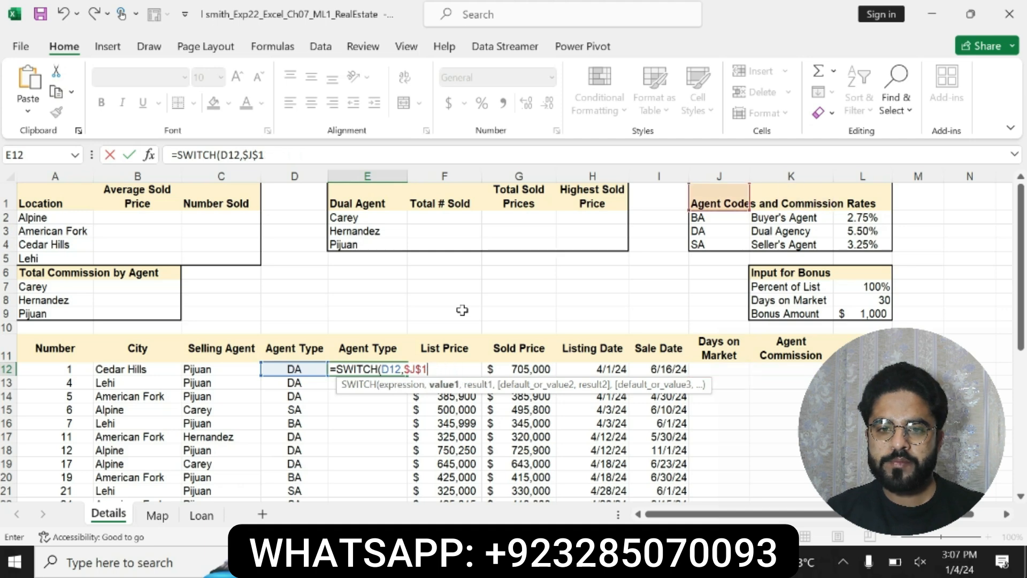
type("2")
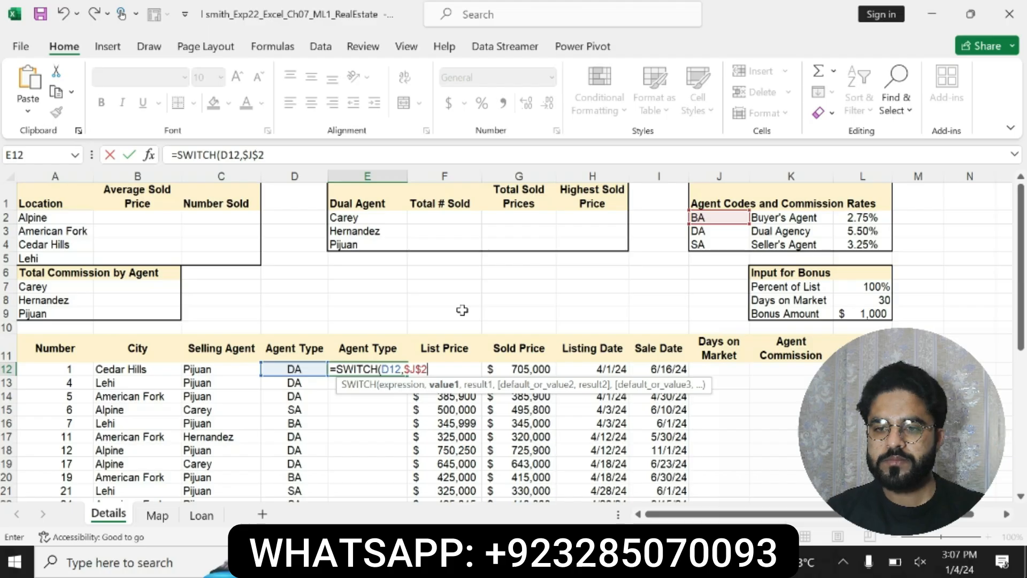
type(",")
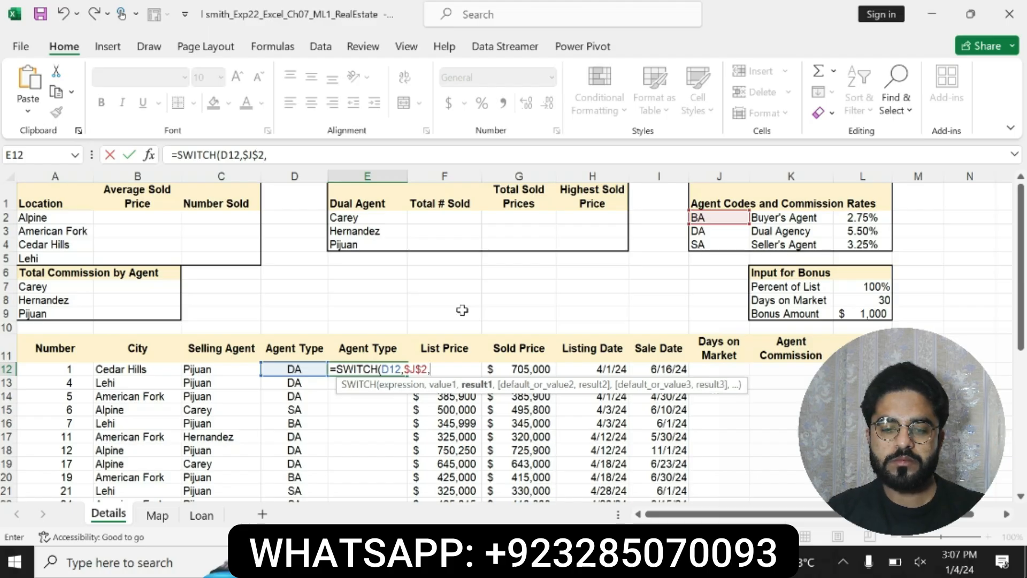
type("$")
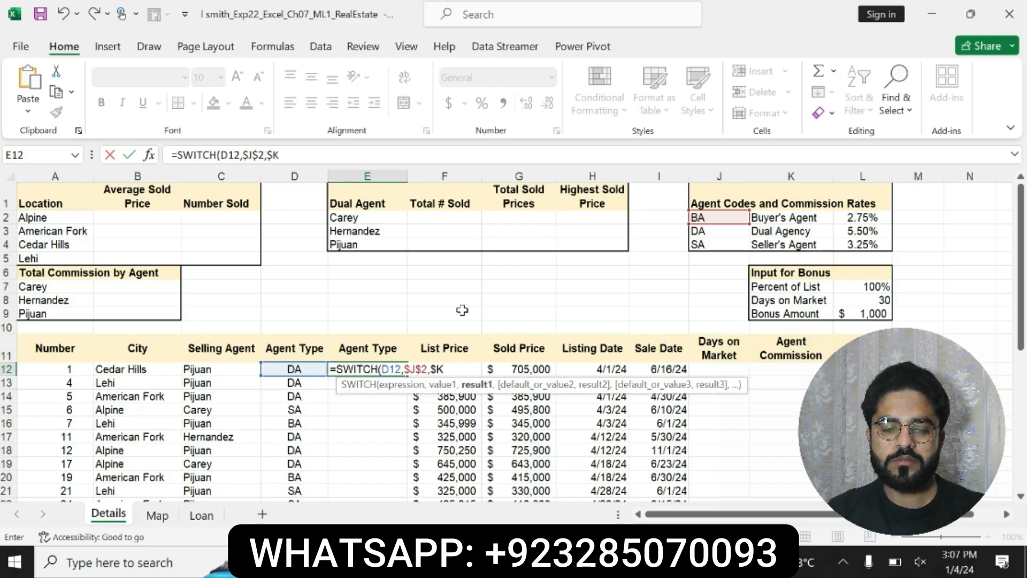
type("K$2")
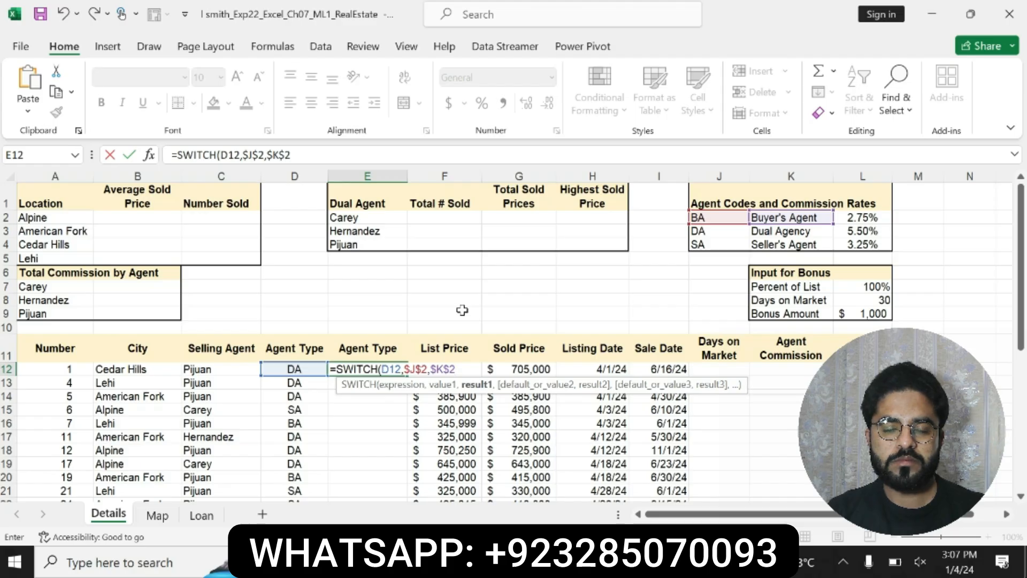
- Add $J$3 and $K$3 as the second value and result in the SWITCH formula
type(",$")
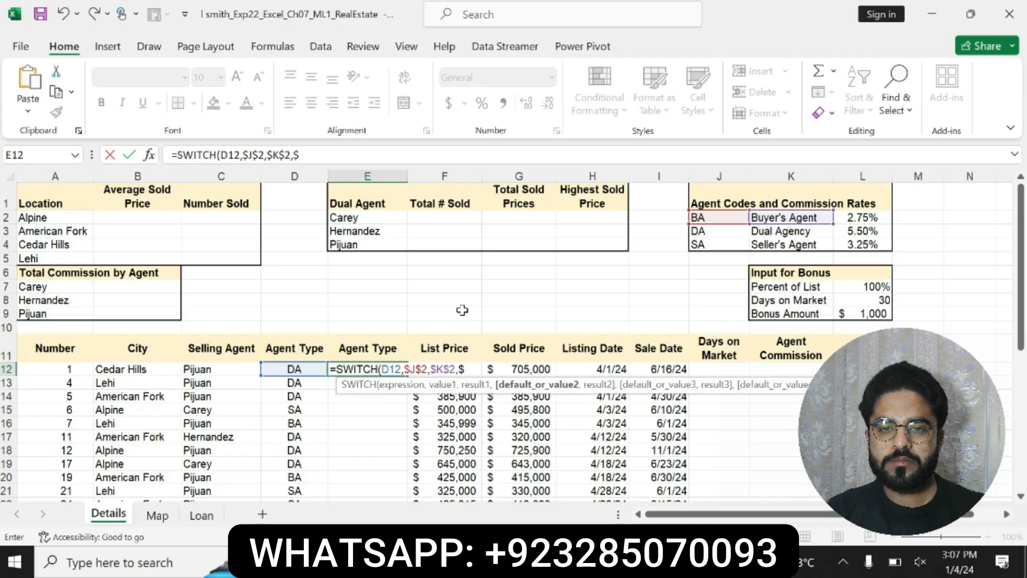
type("J$3")
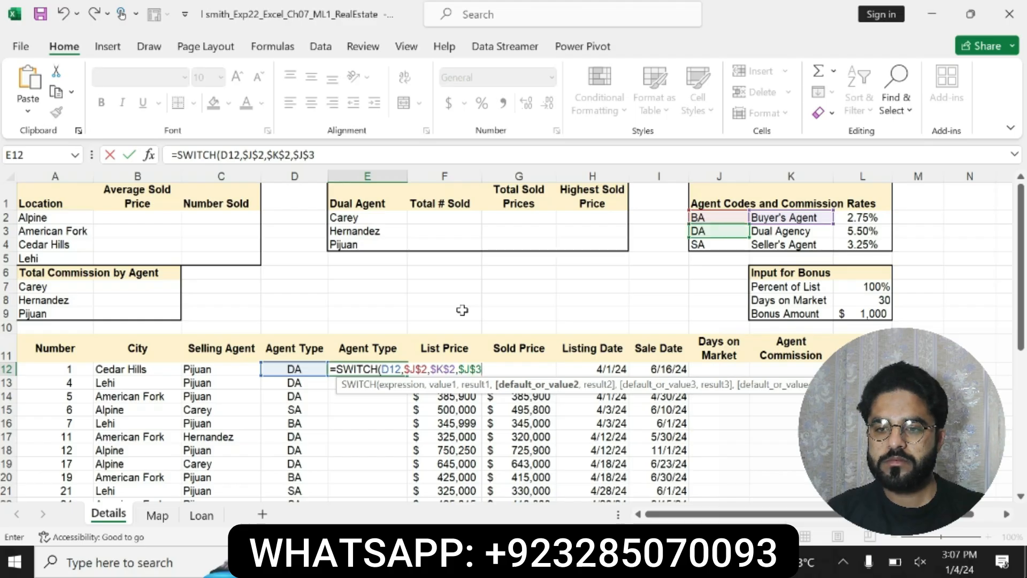
type(",")
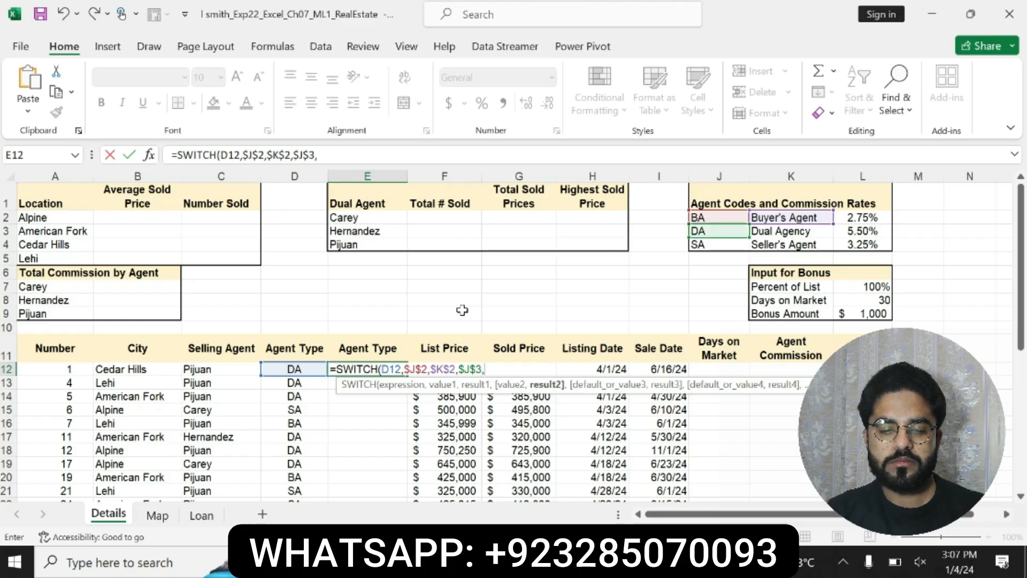
type("$K")
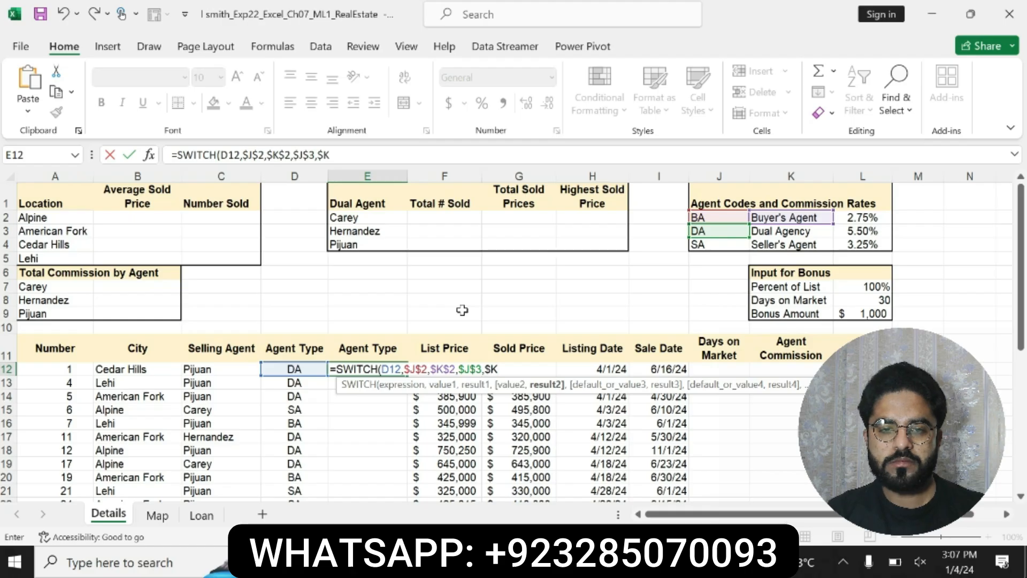
type("$3")
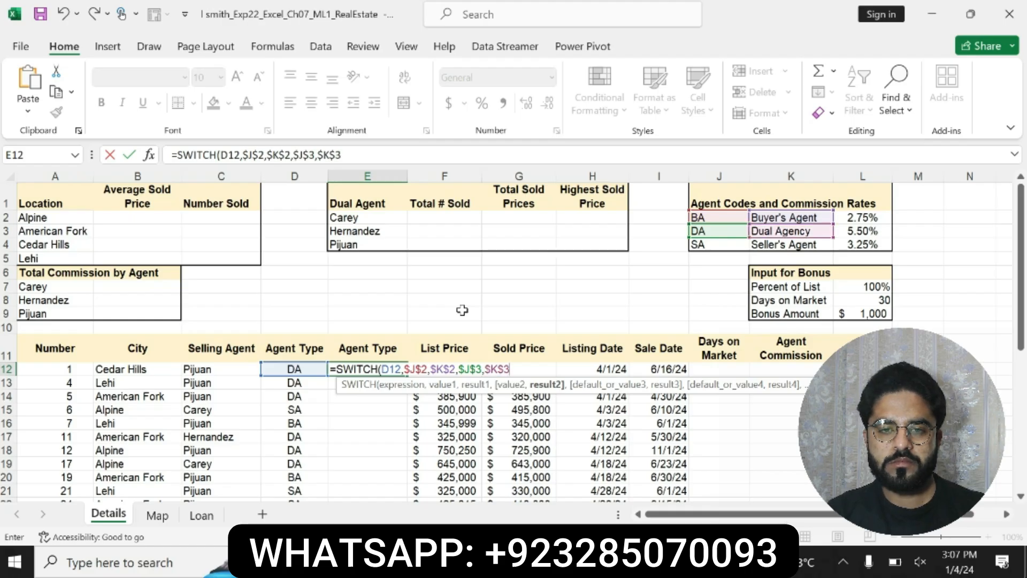
- Add $J$4 and $K$4 as the third value and result, and complete the SWITCH formula in E12
type(",")
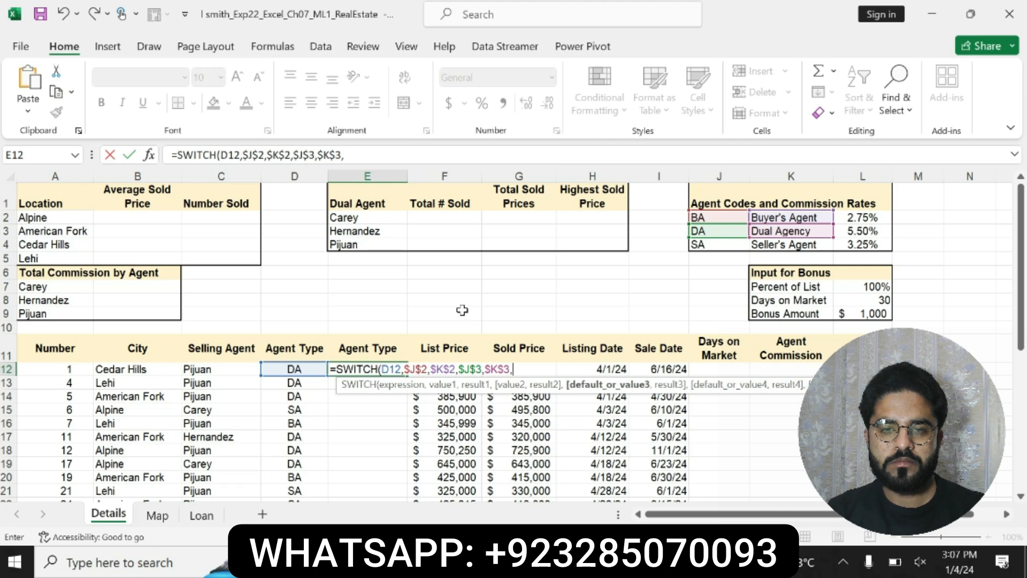
type("$")
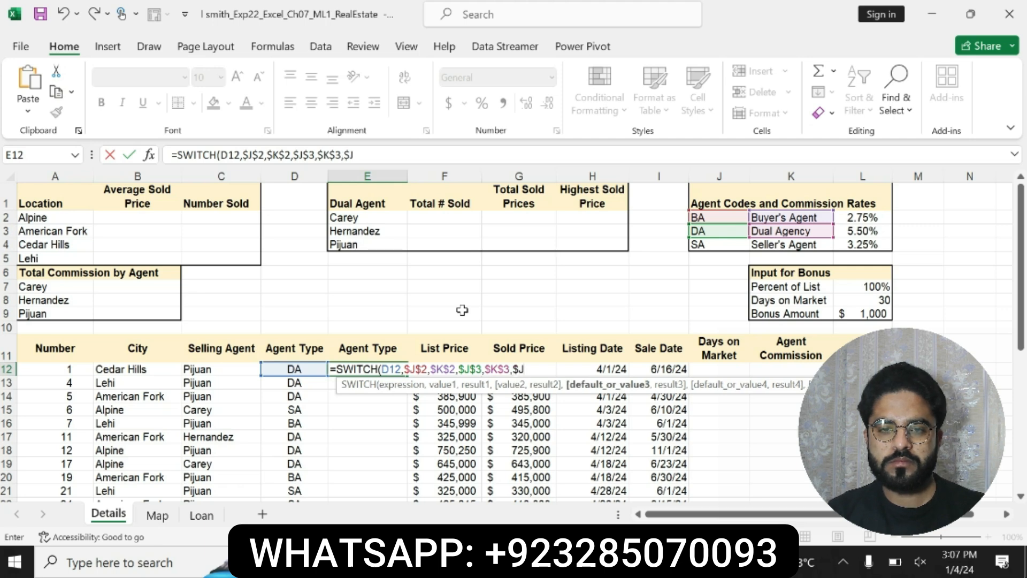
type("J$4")
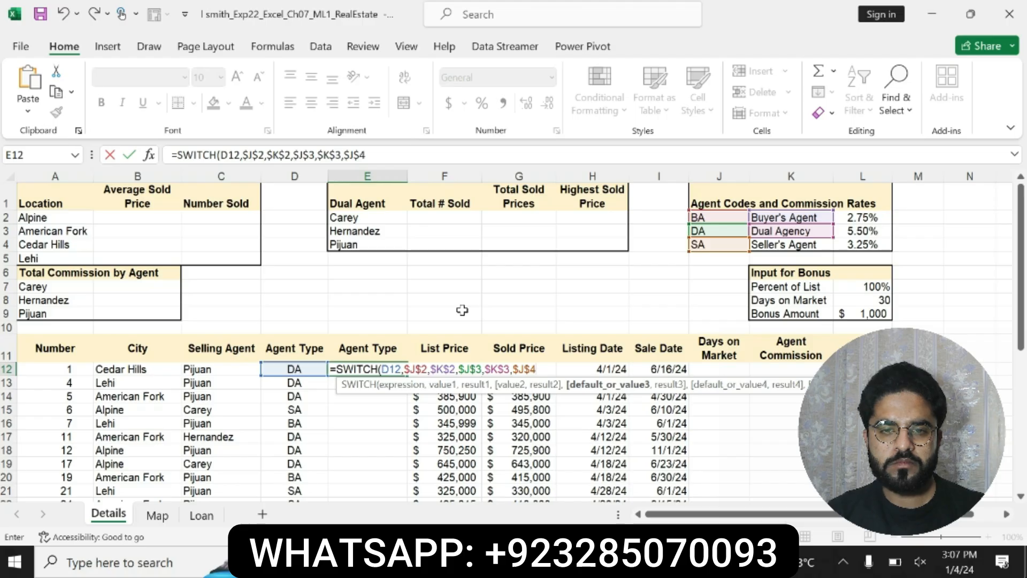
type(",$")
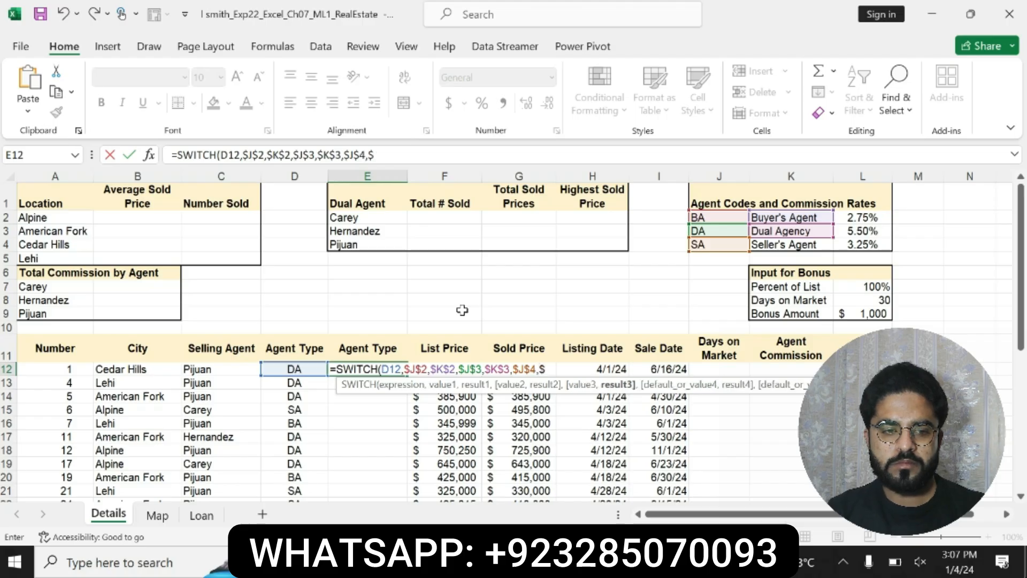
type("K$")
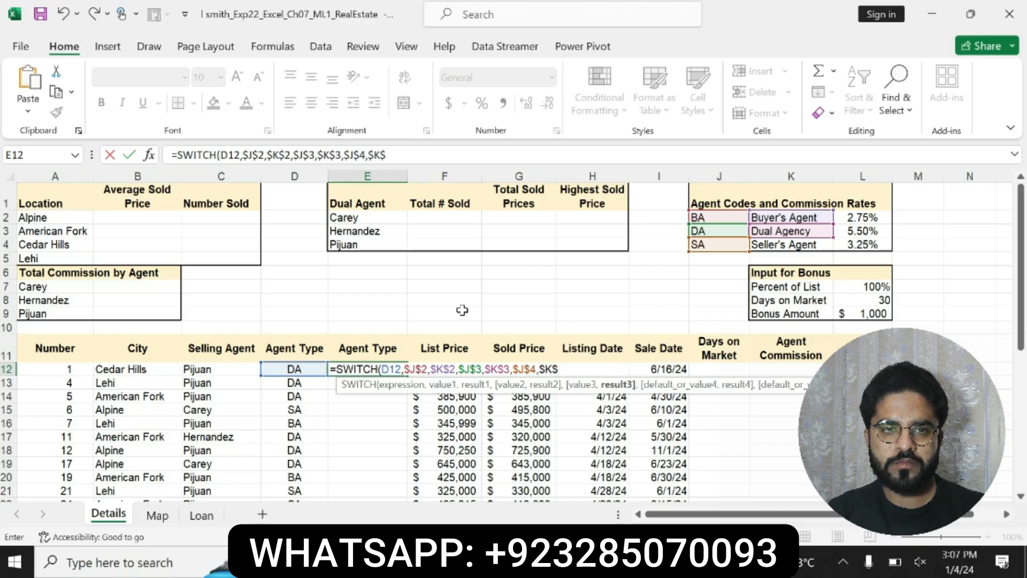
type("4")
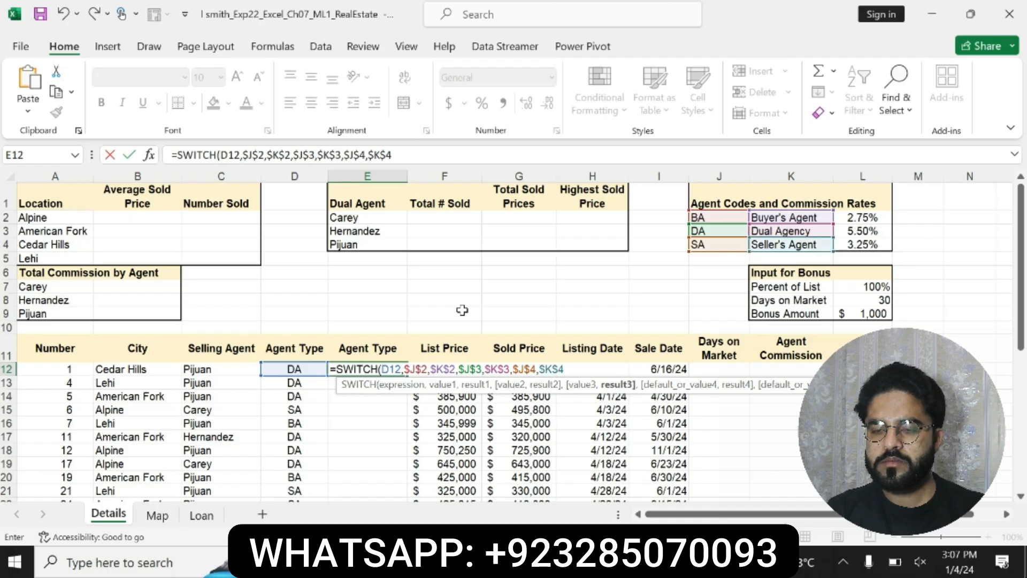
type(")")
key("Return")
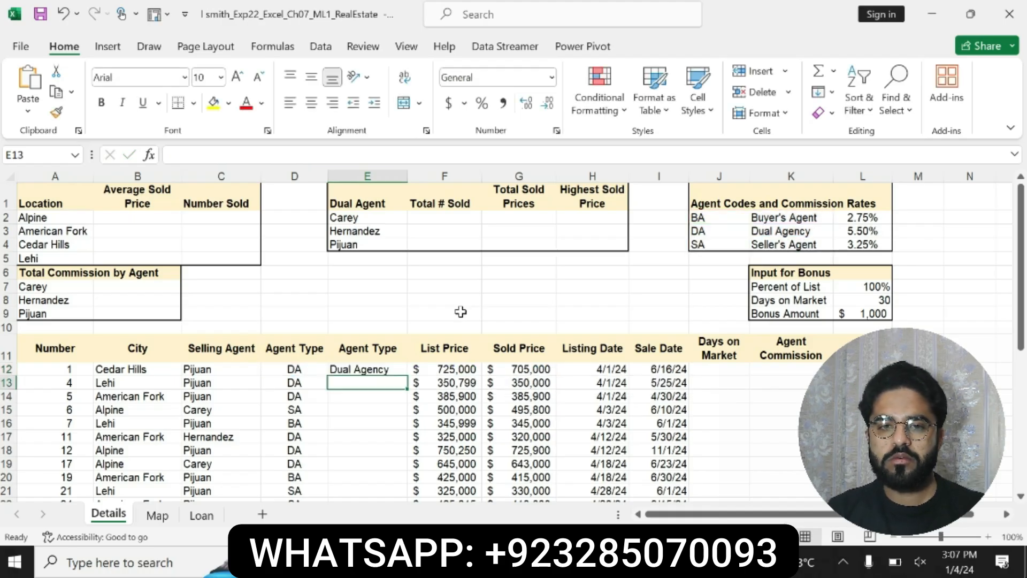
- Recheck the copy range of step 2 in Word, then in Excel copy the SWITCH function from E12 to E13:E39
left_click(376, 372)
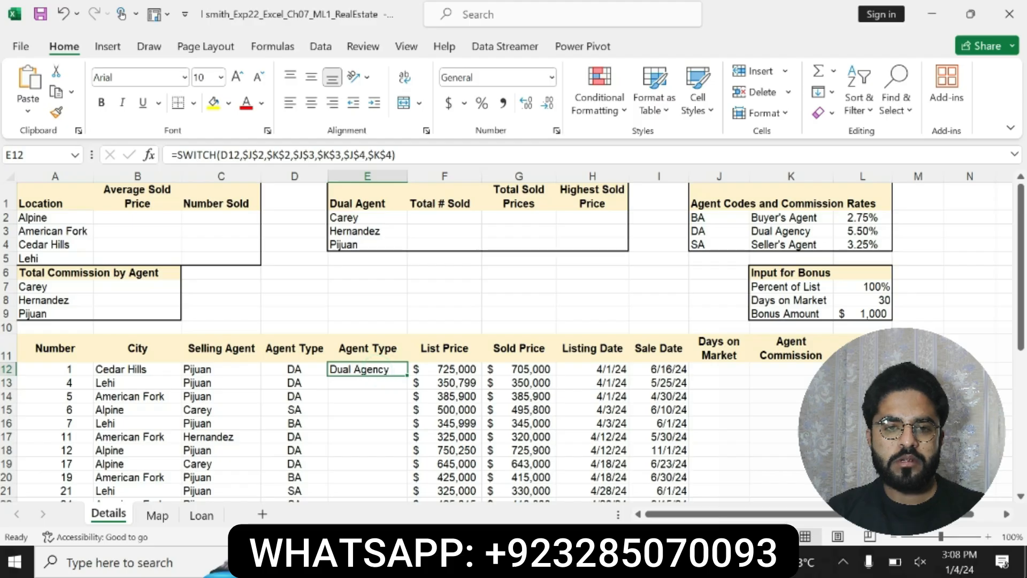
key("alt+Tab")
left_click(497, 392)
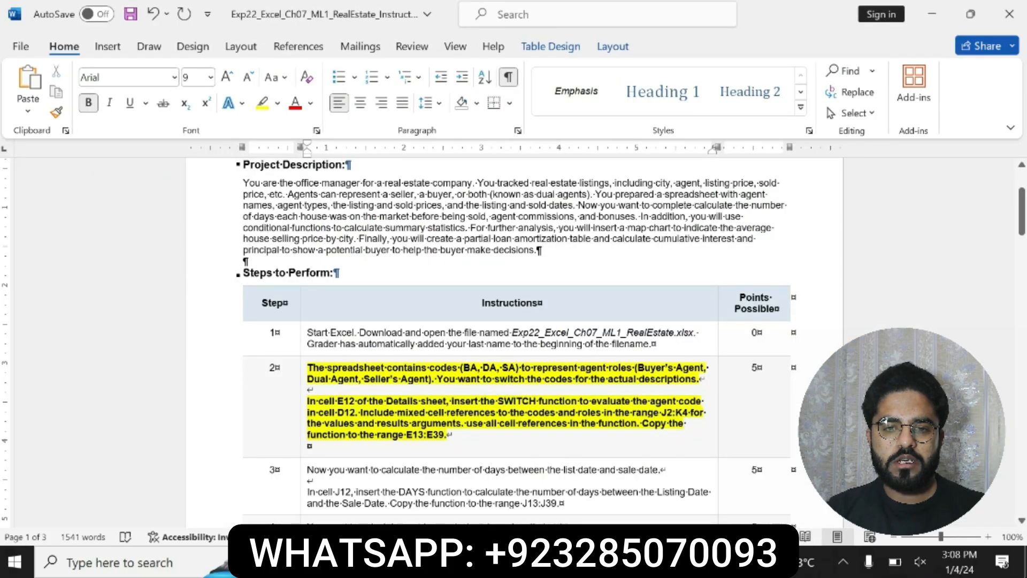
left_click_drag(360, 412, 572, 436)
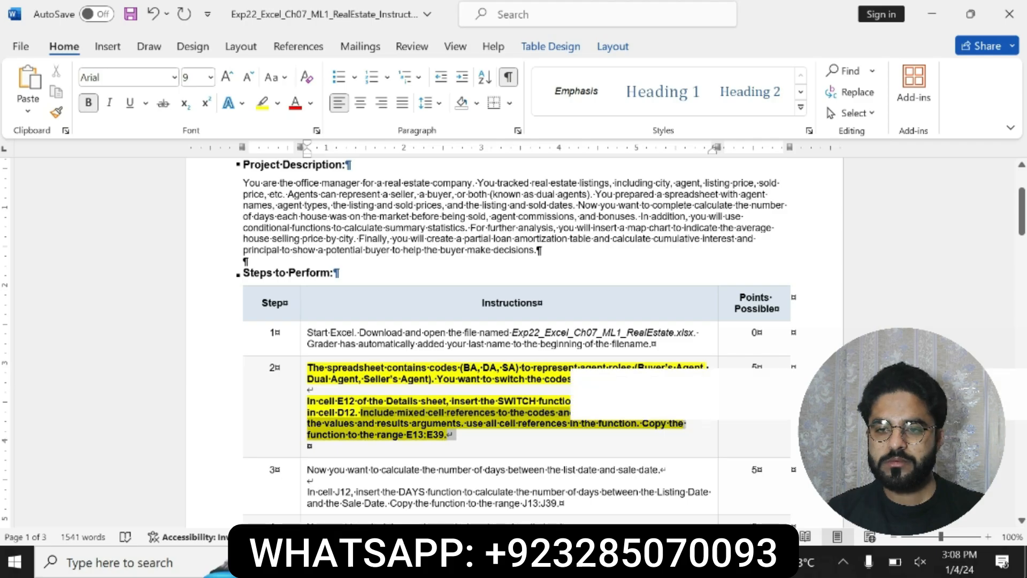
left_click(733, 562)
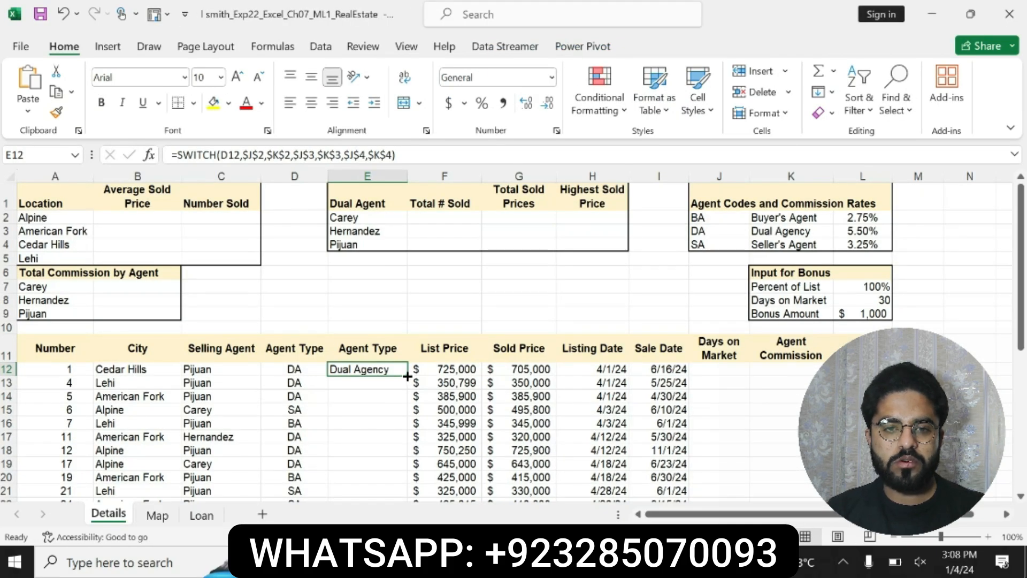
left_click_drag(407, 382, 368, 483)
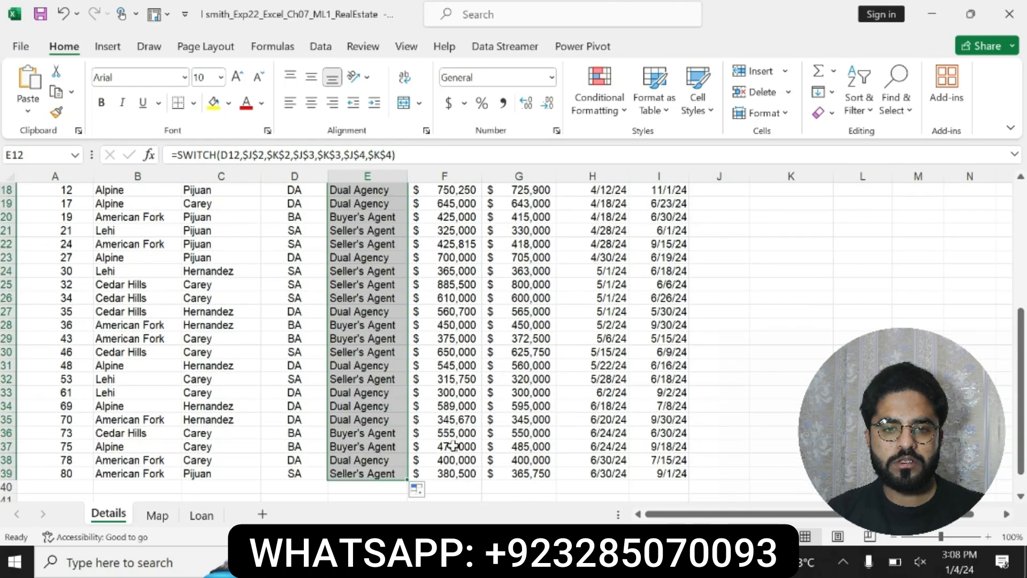
left_click(1021, 267)
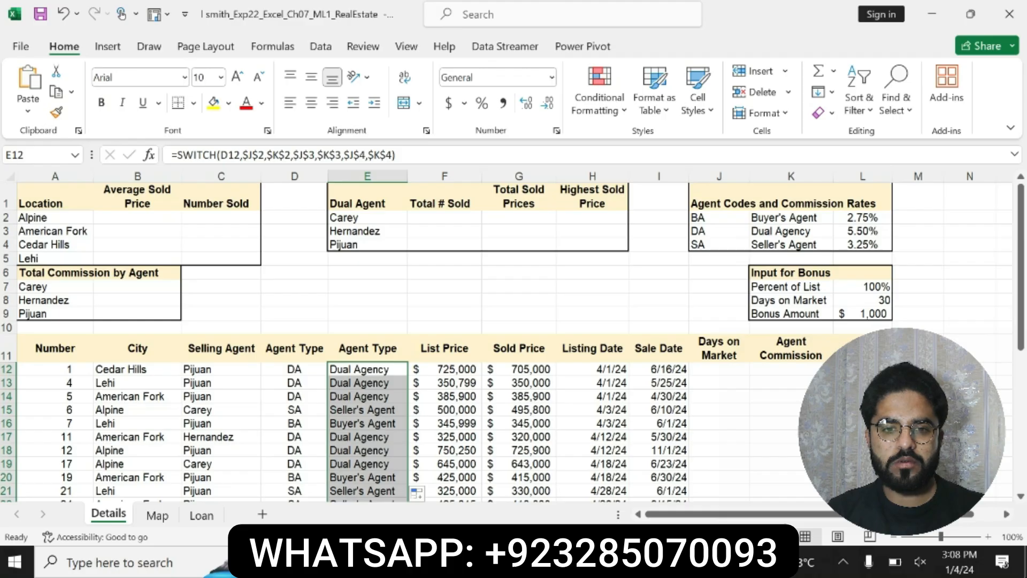
- Switch to the Word instructions and undo the bold and yellow highlight formatting on the step 2 text
left_click(498, 562)
key("ctrl+z")
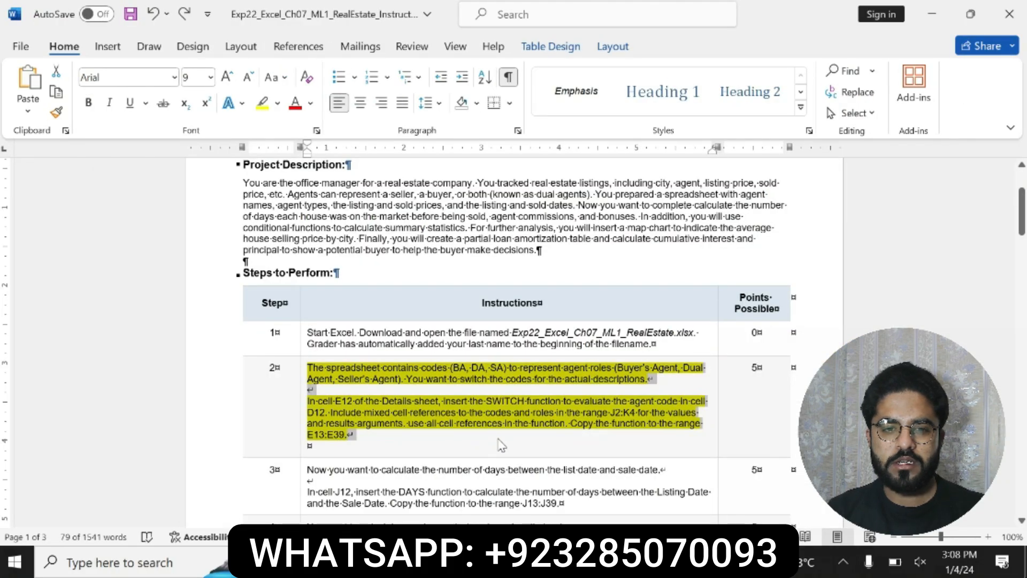
key("ctrl+z")
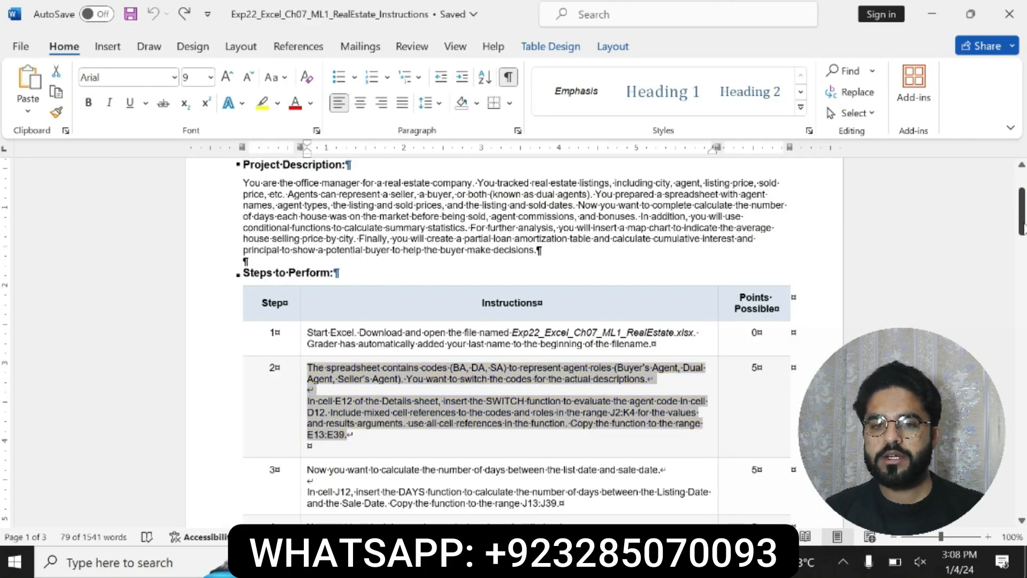
- Make the step 3 instructions about the DAYS function in cell J12 bold and highlight them in yellow
scroll(339, 239, "down", 5)
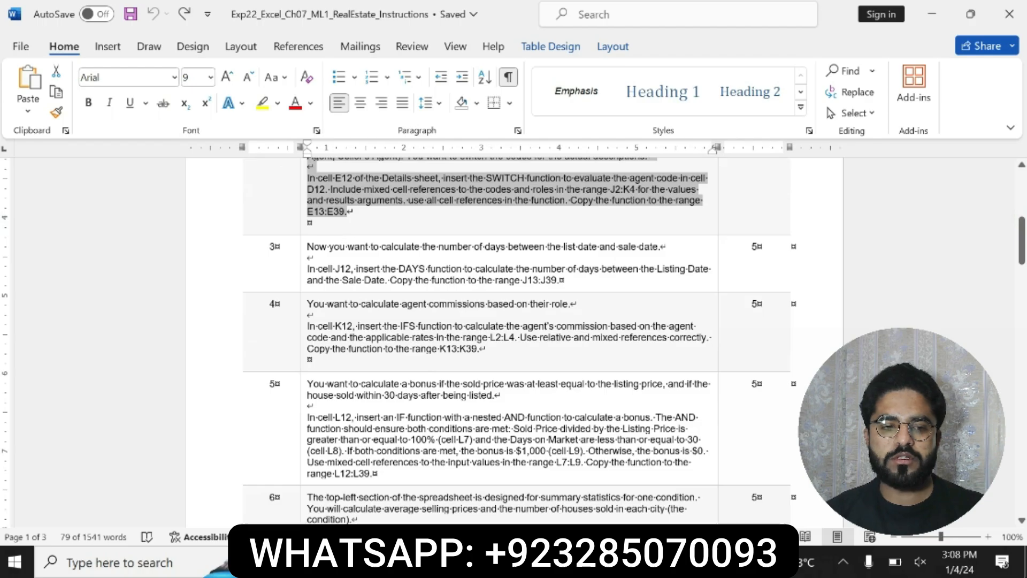
left_click_drag(307, 246, 554, 280)
left_click(571, 252)
left_click(627, 252)
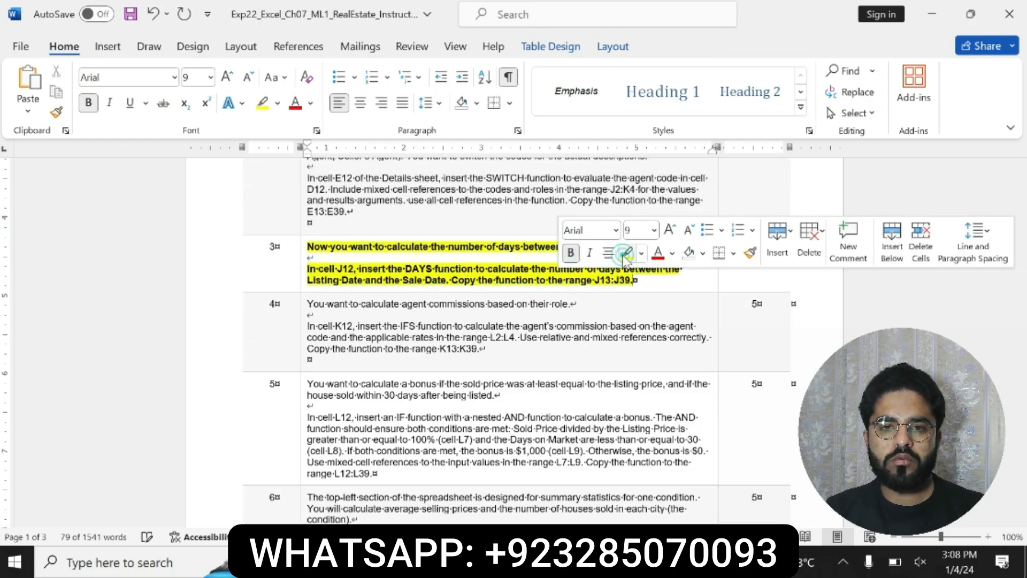
- Read the highlighted step 3 instructions about the DAYS function in cell J12 and its copy range
left_click_drag(303, 247, 631, 279)
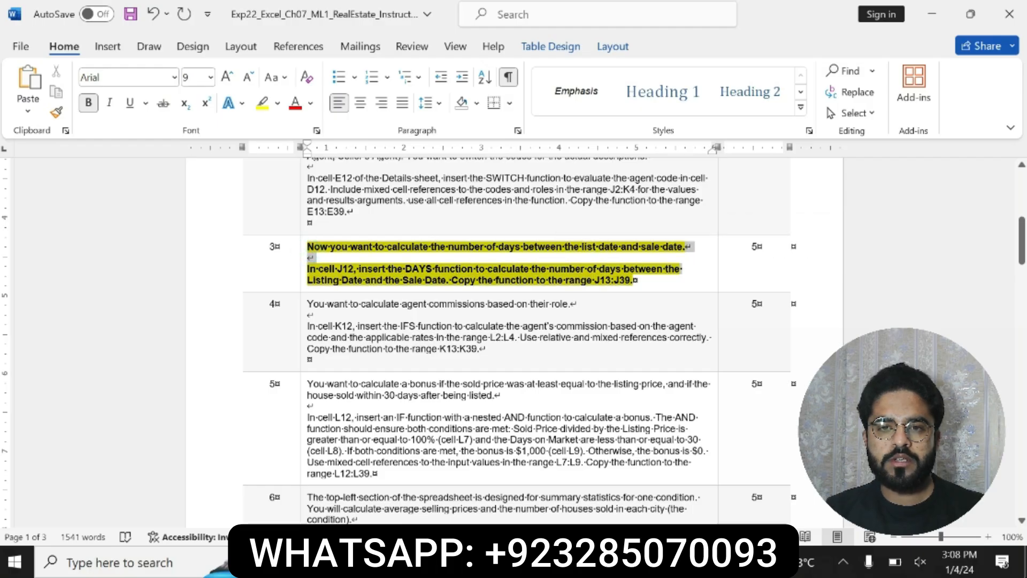
left_click(315, 269)
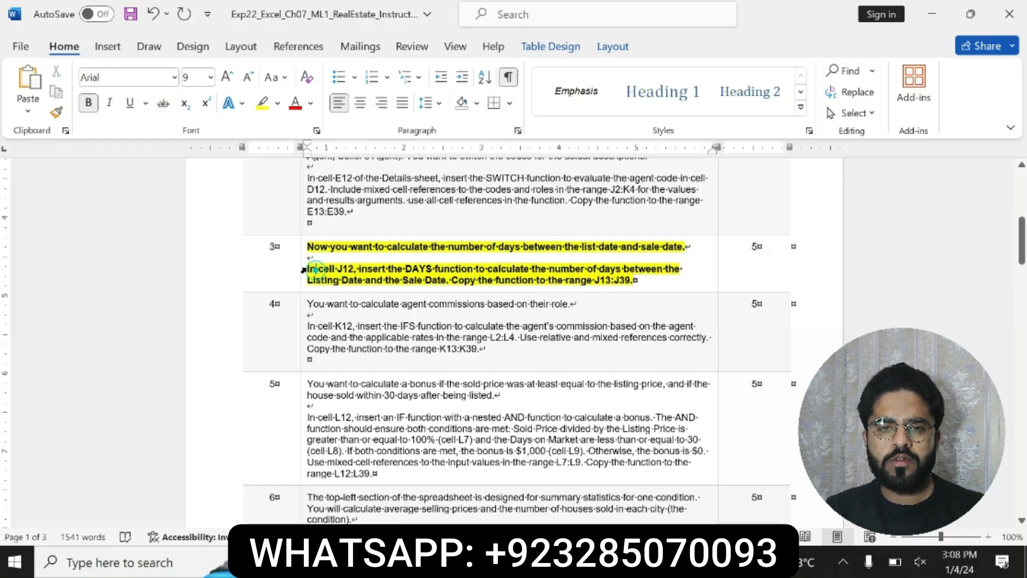
left_click_drag(308, 269, 634, 280)
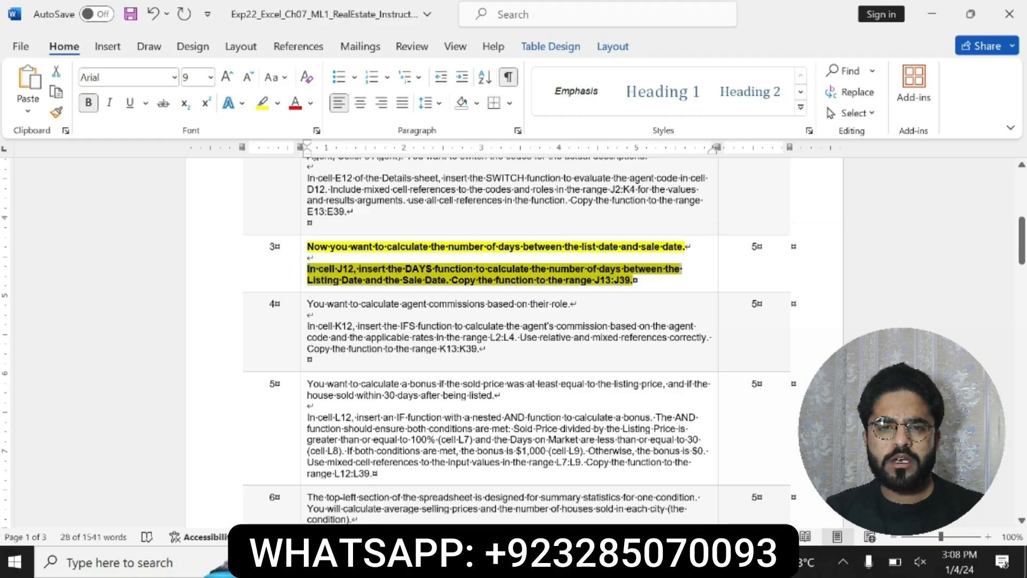
left_click(310, 266)
left_click_drag(308, 269, 635, 280)
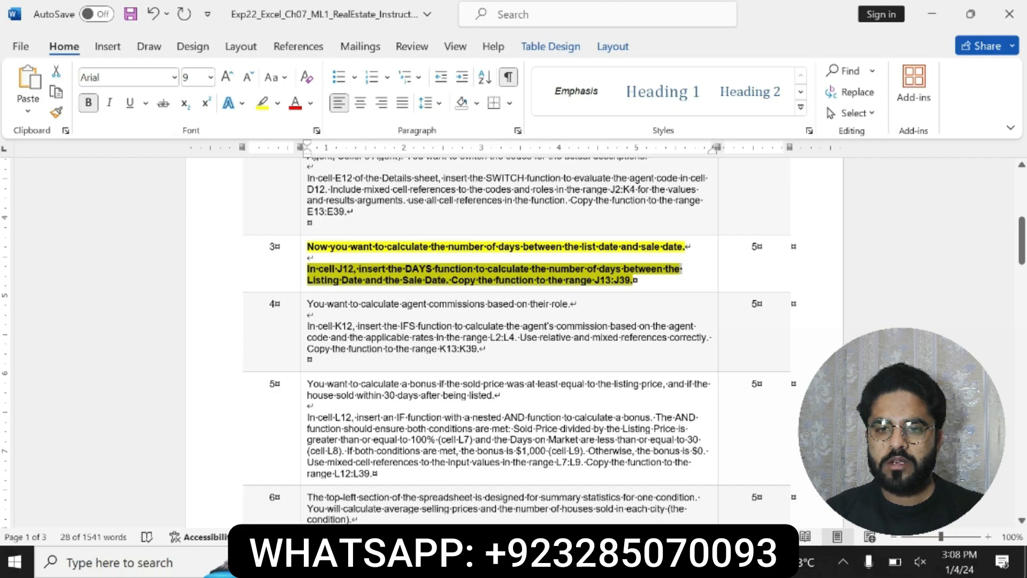
- Switch to Excel and enter =DAYS(I12,H12) in J12 to calculate the days between the Listing Date and the Sale Date
key("alt+Tab")
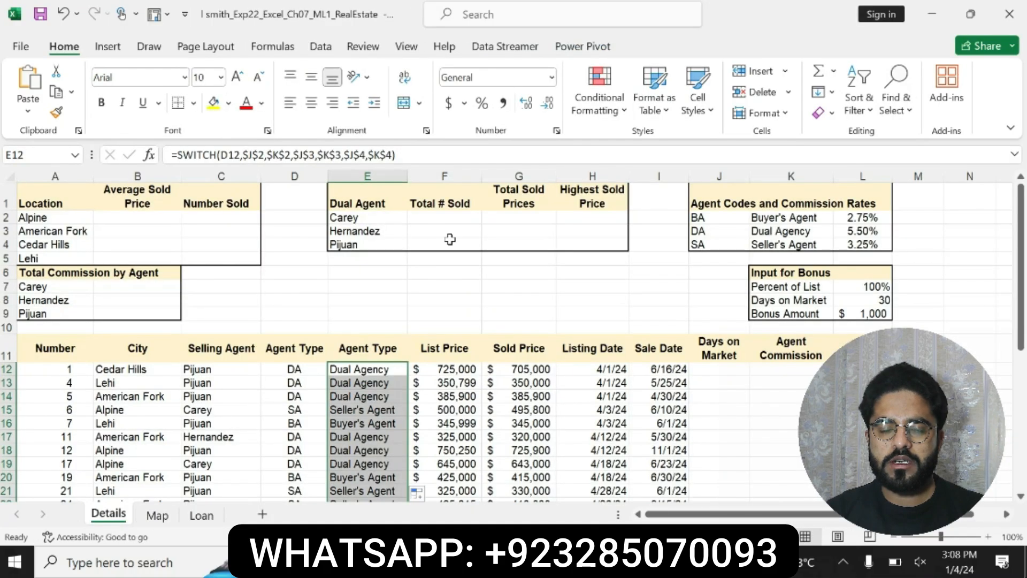
left_click(722, 371)
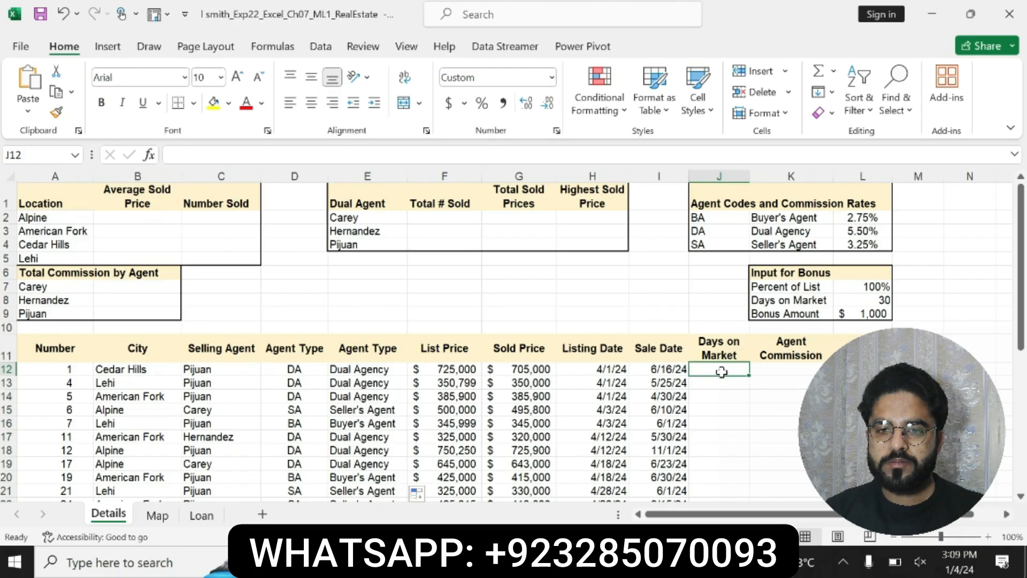
type("=DA")
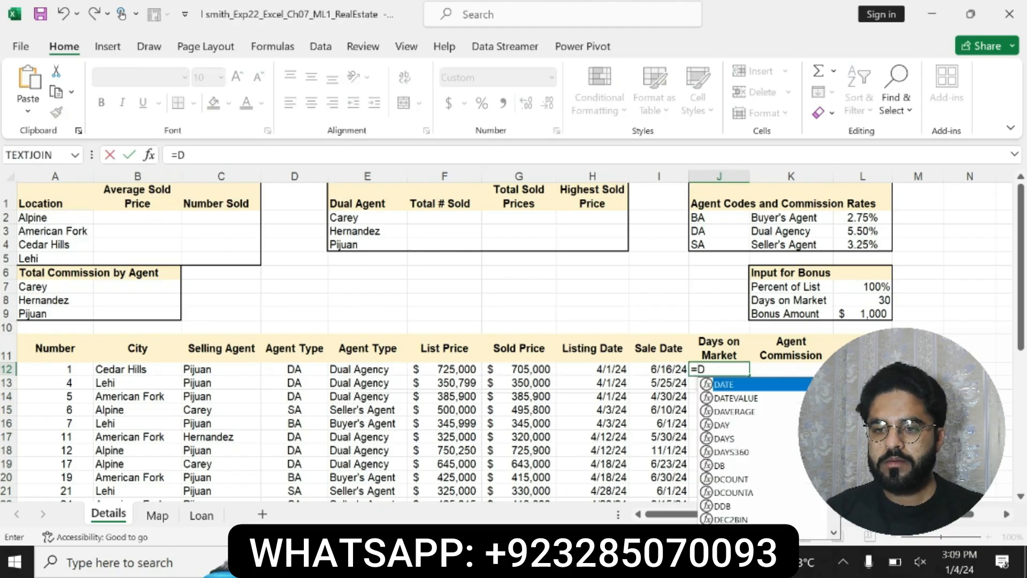
double_click(730, 438)
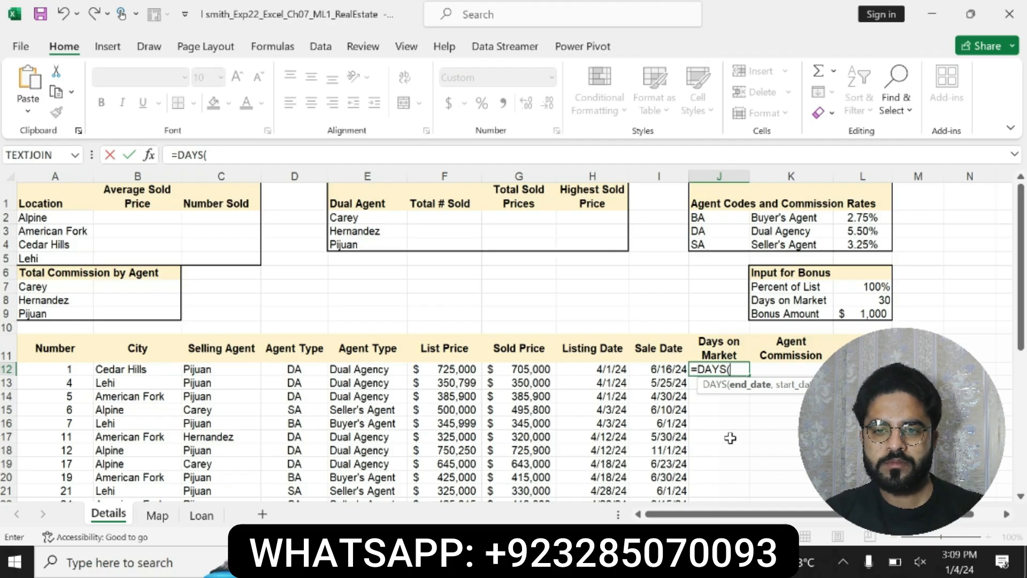
left_click(663, 369)
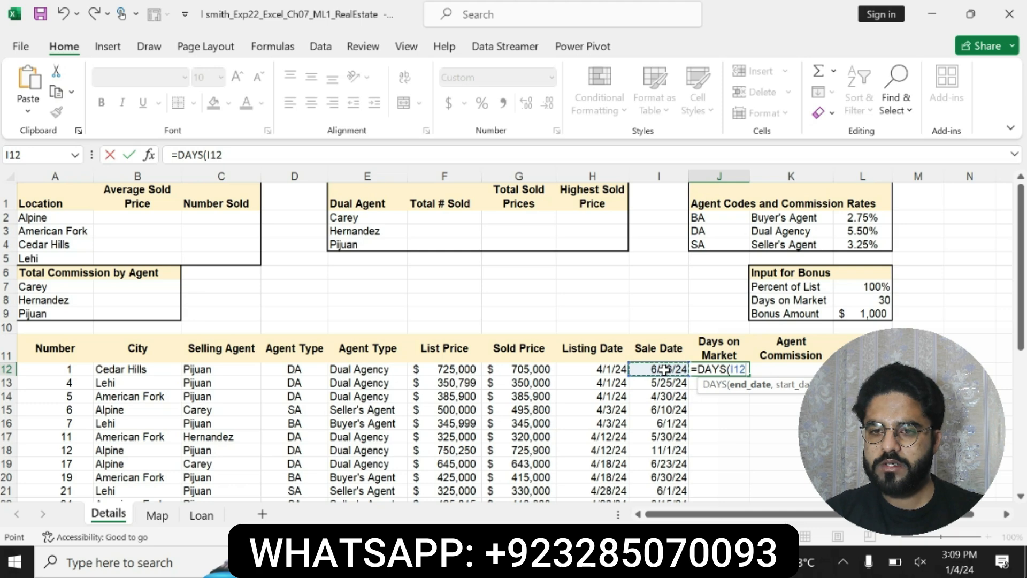
type(",")
left_click(611, 371)
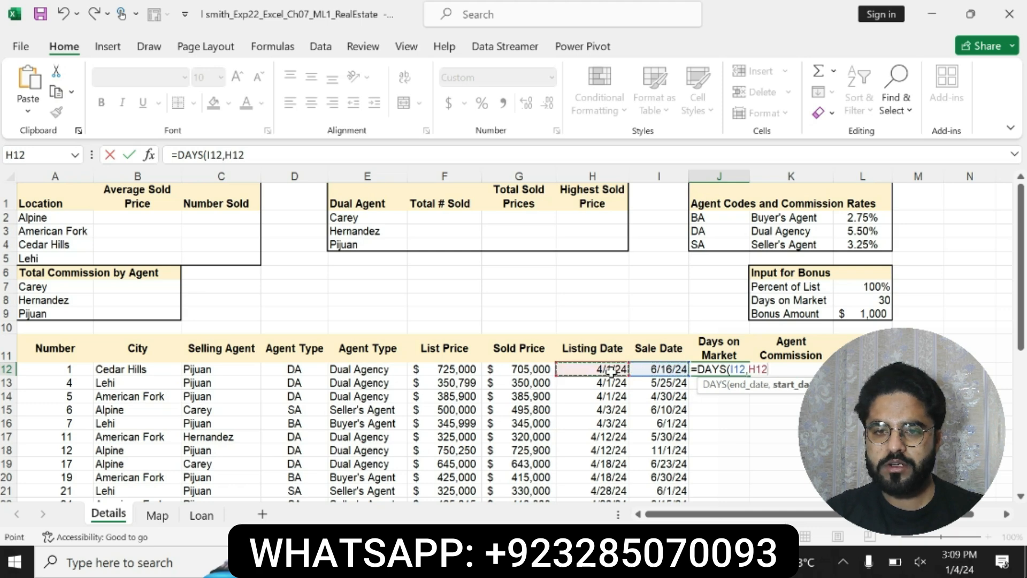
type(")")
key("Return")
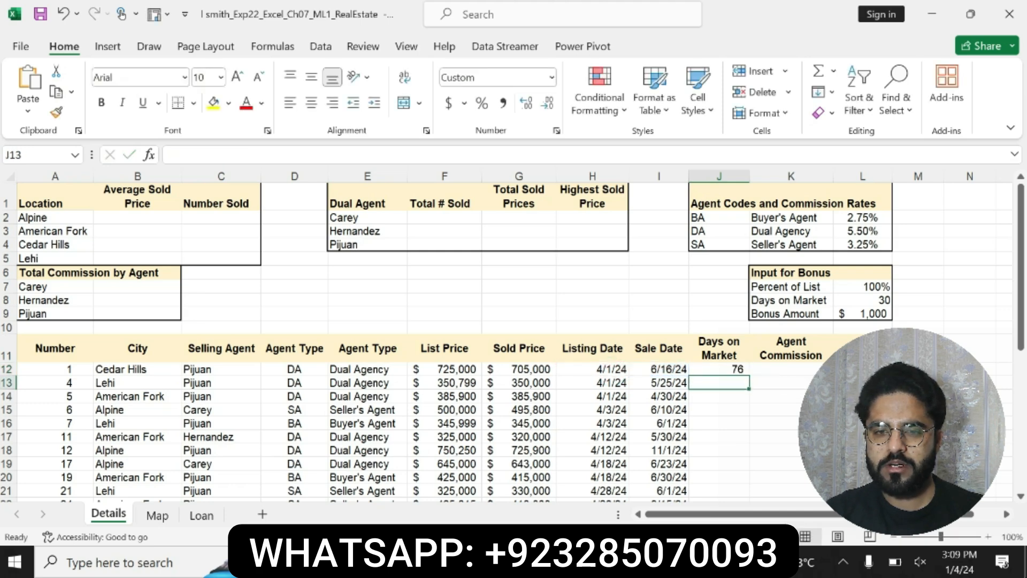
- Recheck the step 3 copy range in Word, undoing the accidental text move, and in Excel copy the DAYS function from J12 to J13:J39
left_click(730, 368)
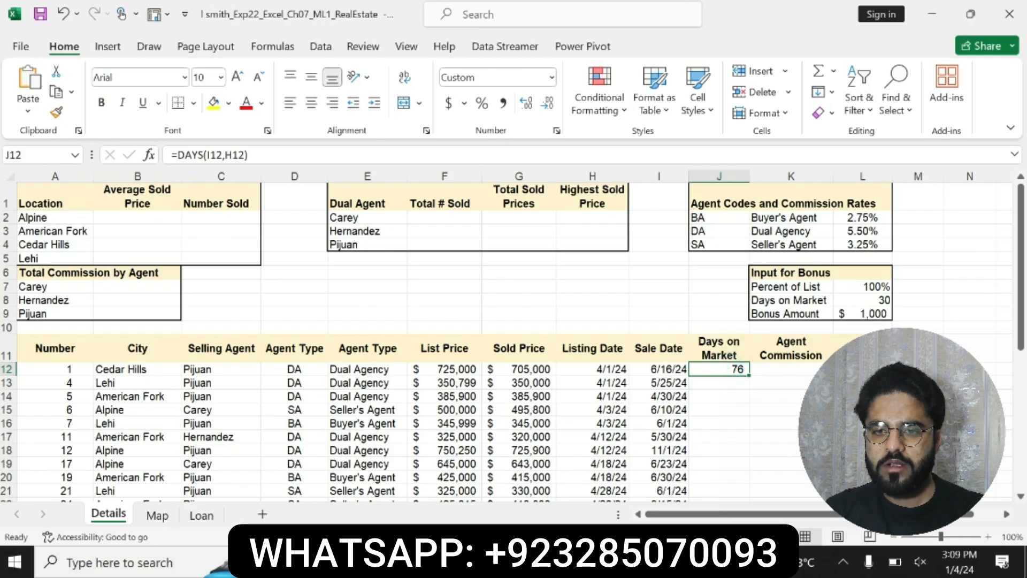
key("alt+Tab")
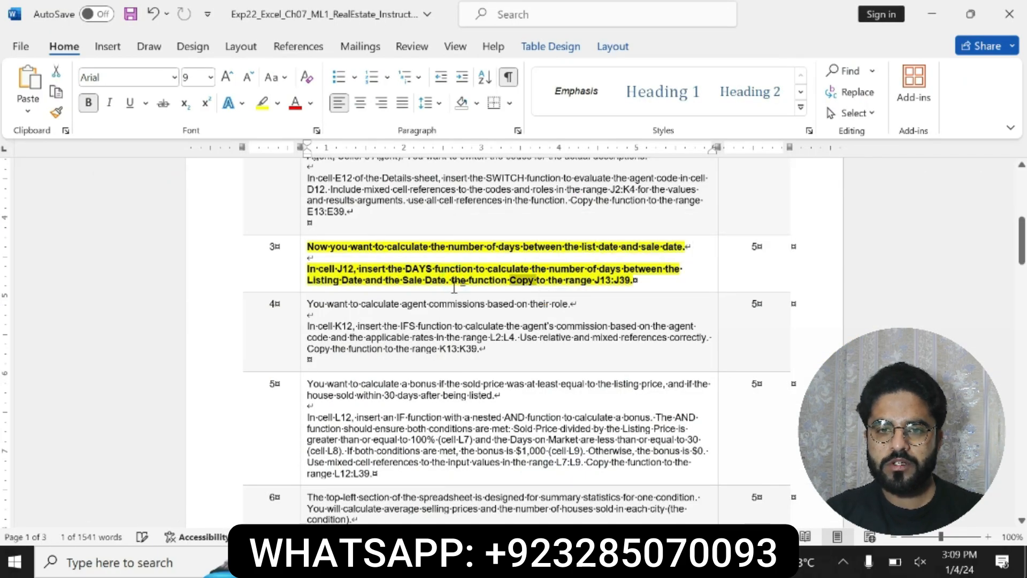
key("ctrl+z")
left_click(452, 281)
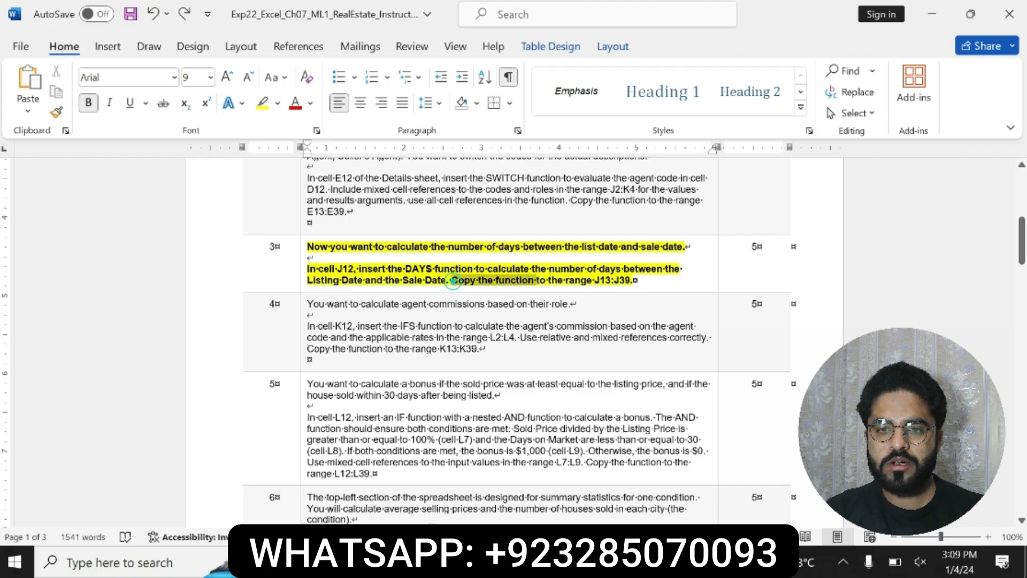
left_click_drag(453, 281, 633, 280)
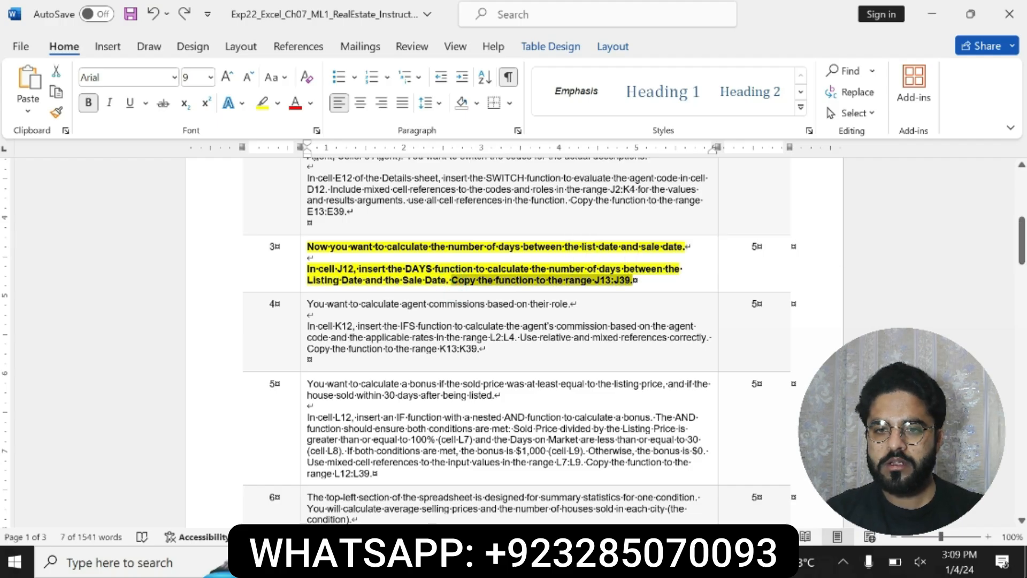
key("alt+Tab")
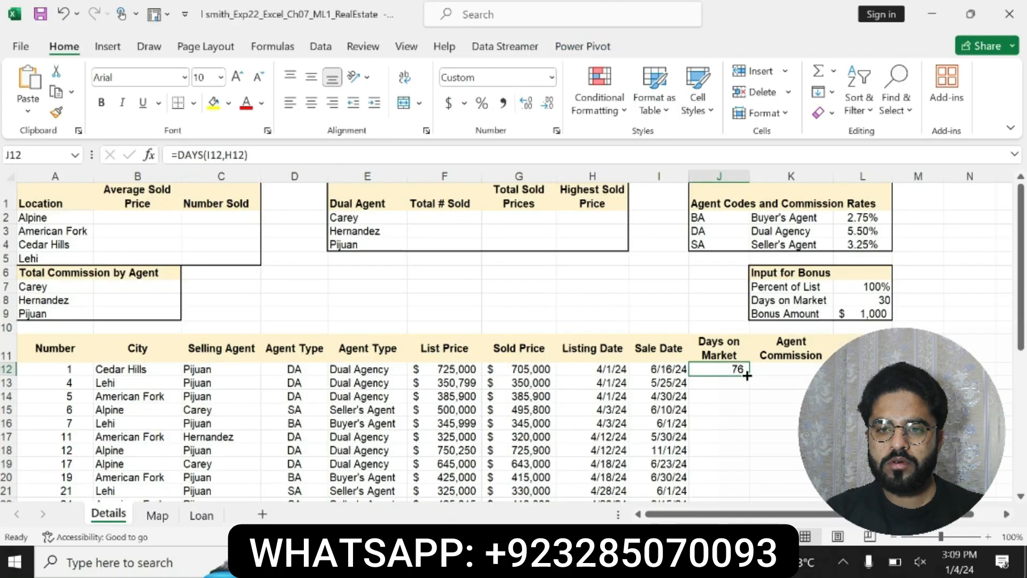
double_click(748, 375)
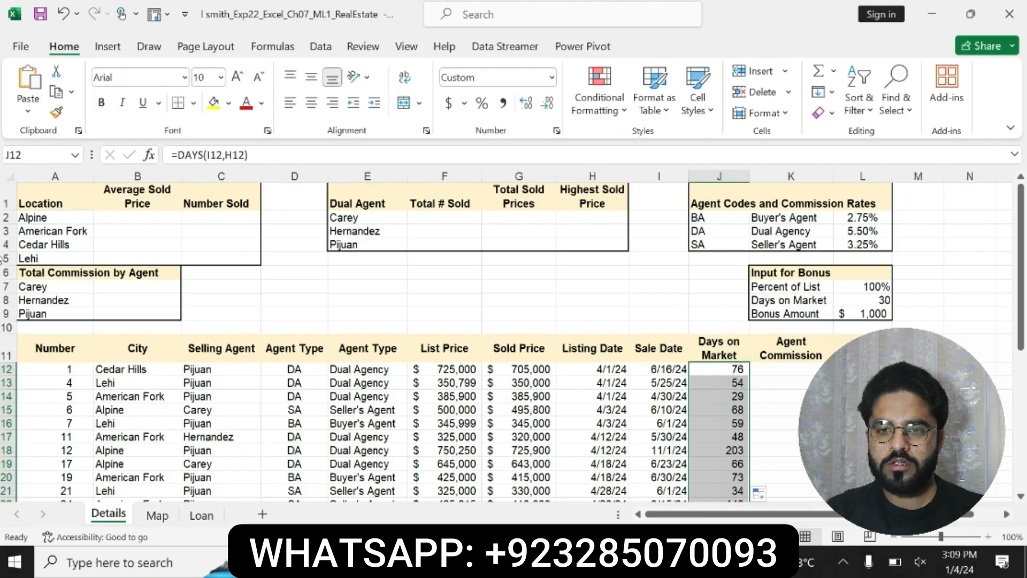
scroll(1017, 359, "down", 1)
scroll(1017, 358, "down", 6)
scroll(1017, 359, "up", 7)
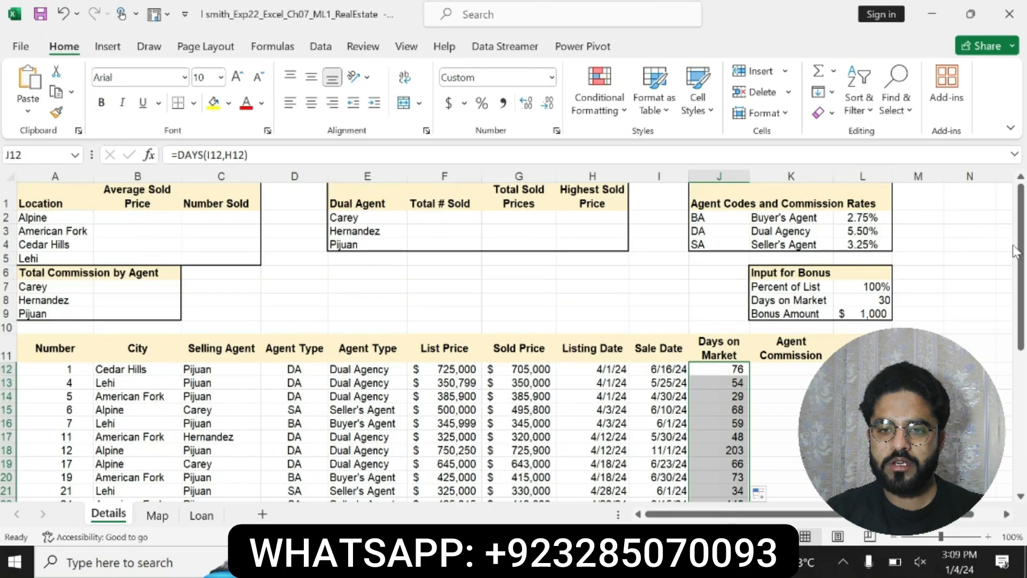
- Switch to Word, undo the step 3 bold and highlight, and make the step 4 IFS instructions bold with yellow highlighting
key("alt+Tab")
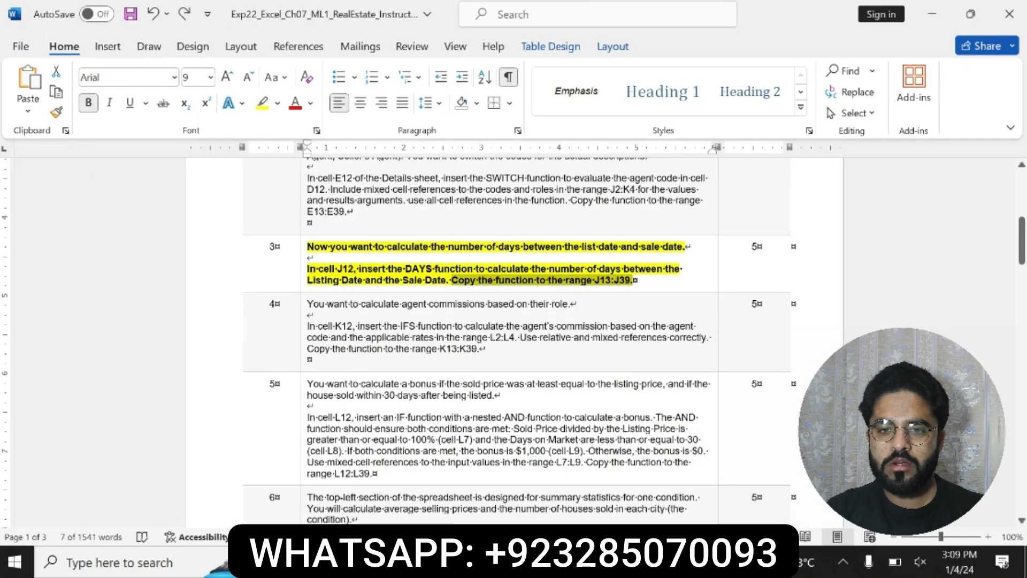
key("ctrl+z")
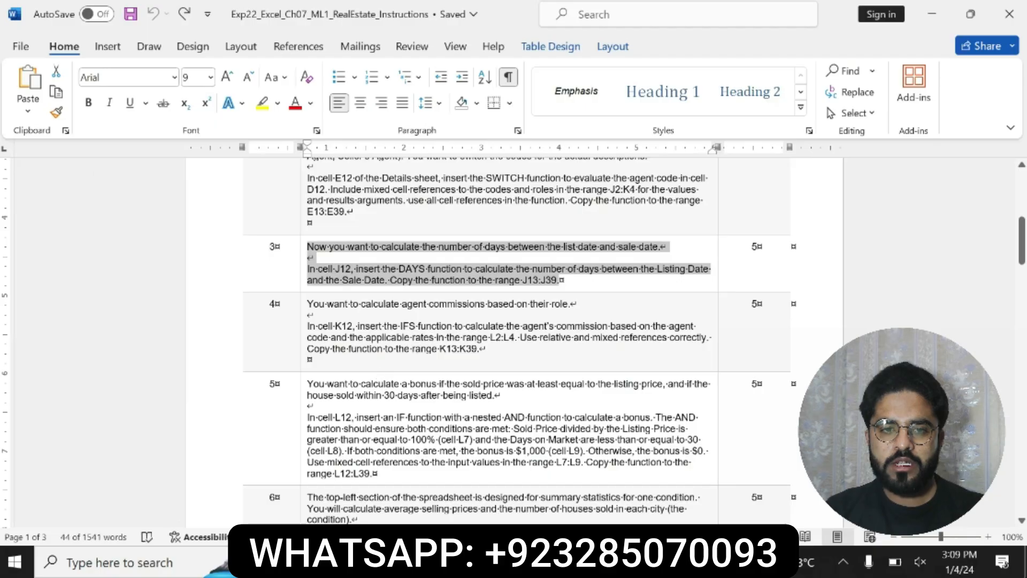
left_click(308, 303)
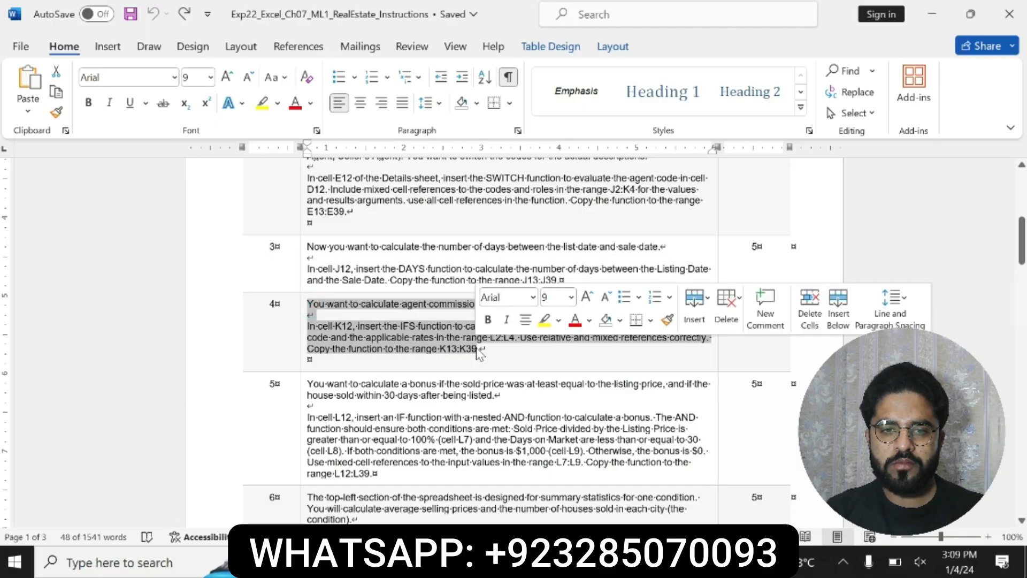
left_click(487, 320)
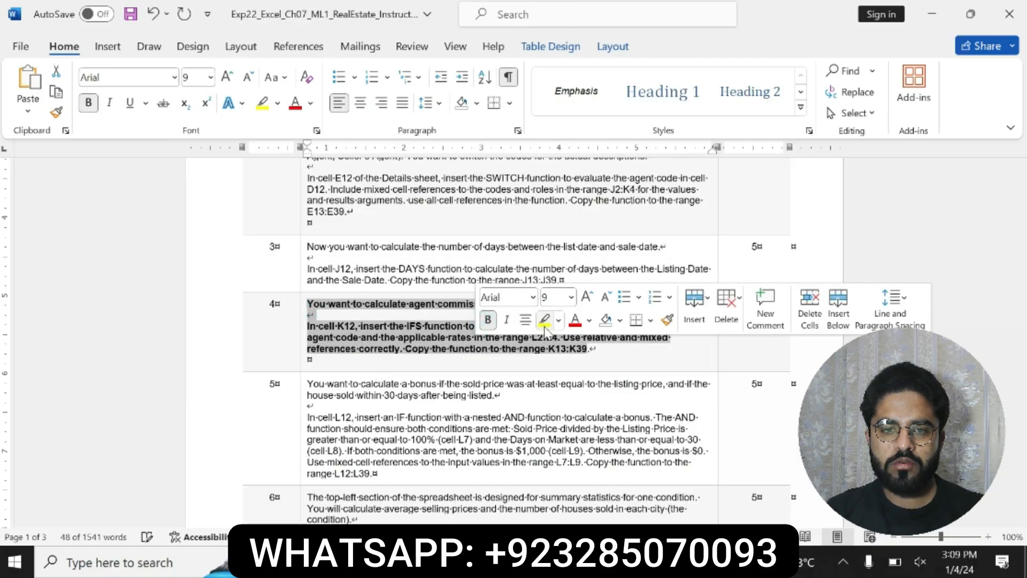
left_click(544, 320)
left_click_drag(308, 327, 597, 348)
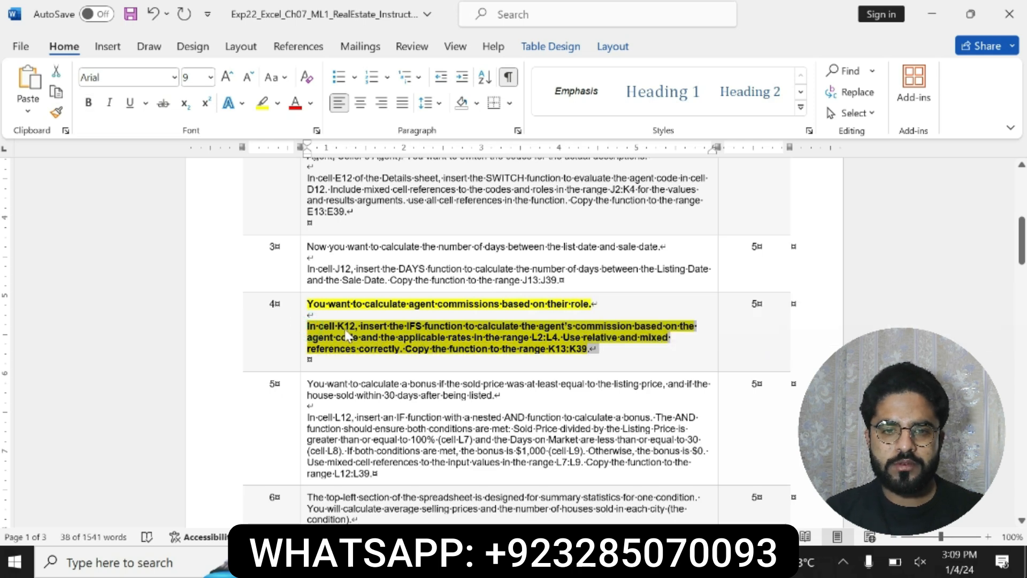
left_click_drag(307, 327, 597, 349)
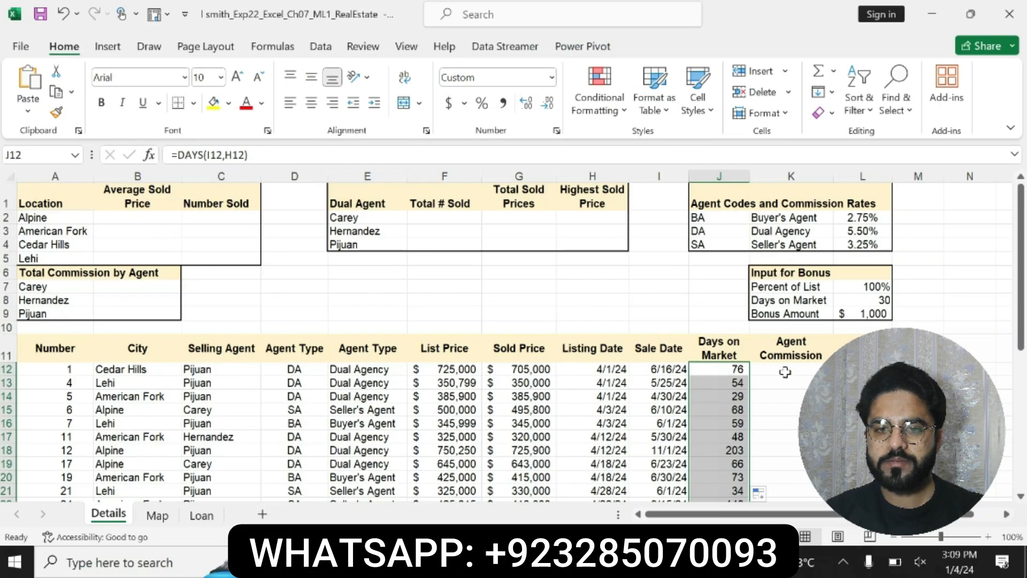
- In Excel, start an IFS function in K12 with the first test D12=J$2 and its result G12*L$2
left_click(780, 361)
left_click(778, 369)
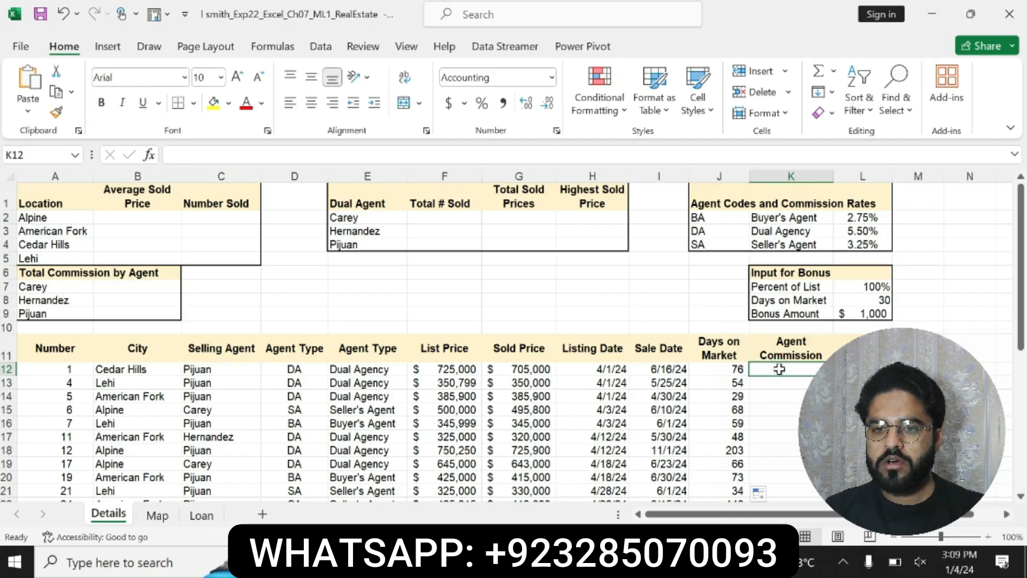
type("=")
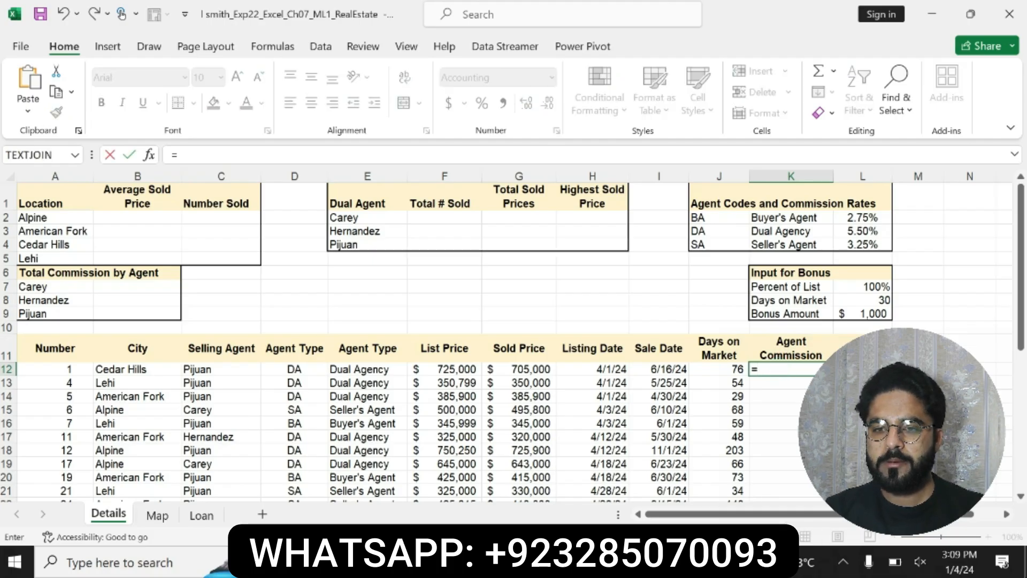
type("IFS(")
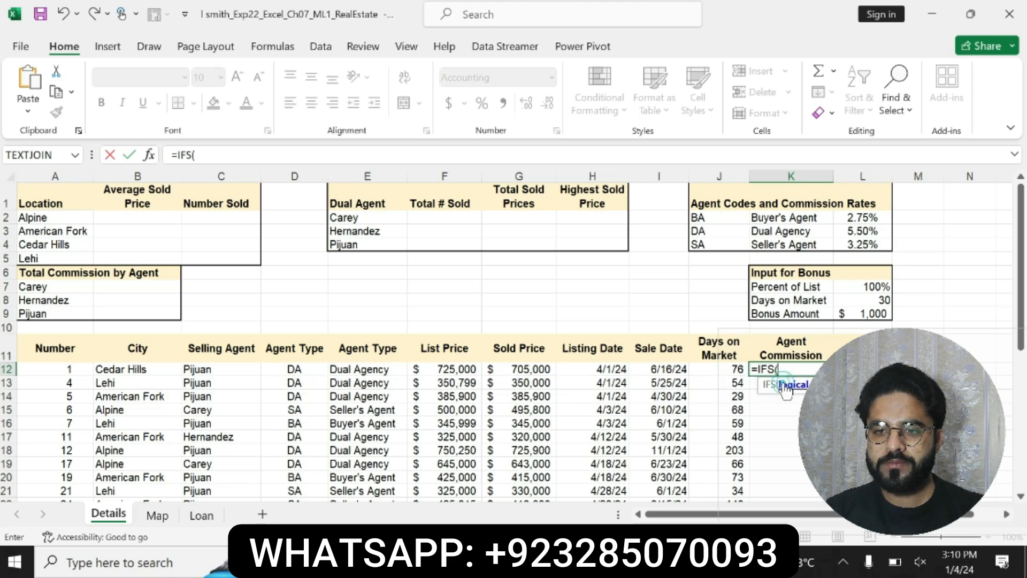
double_click(781, 385)
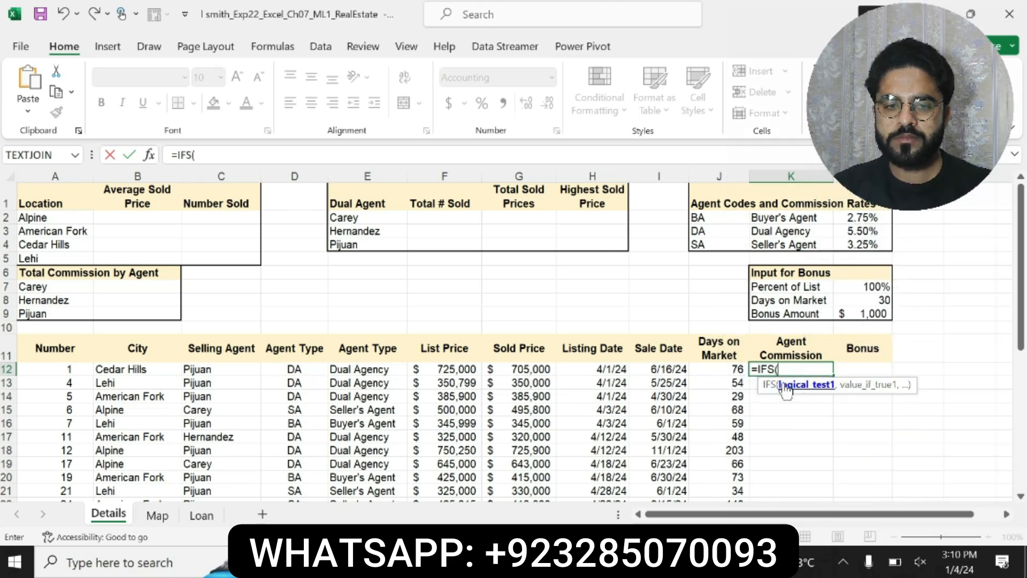
left_click(304, 368)
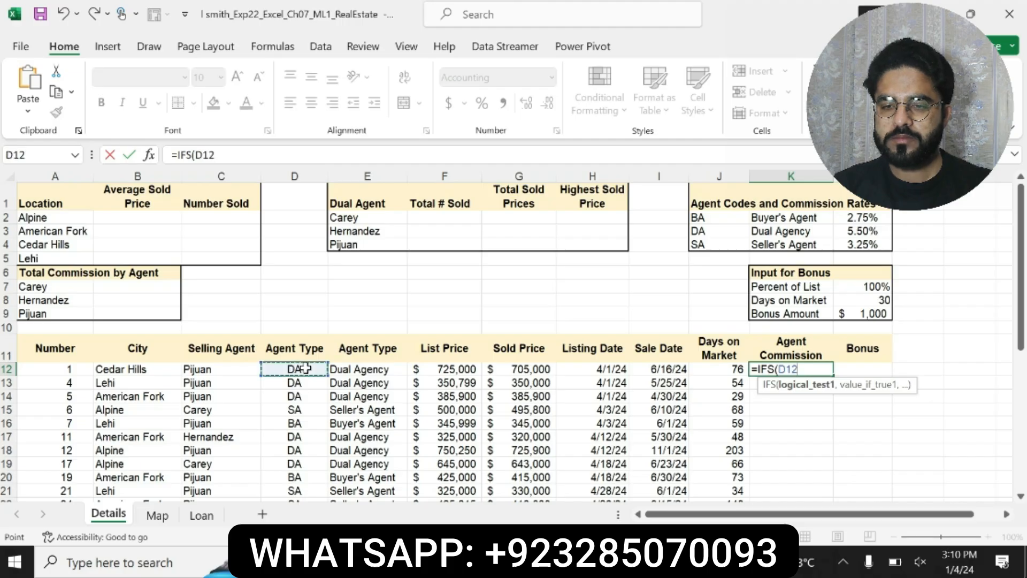
type("=")
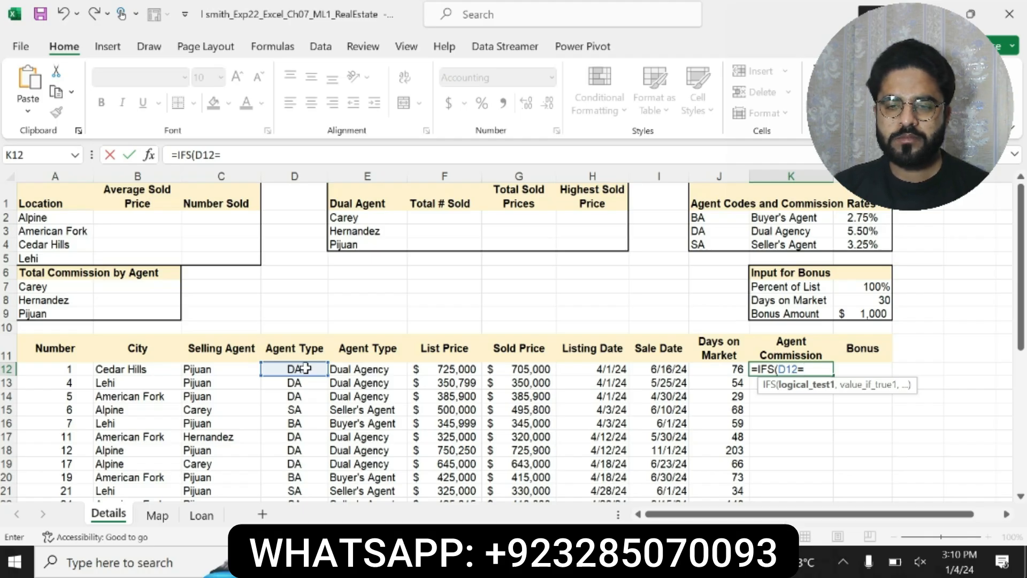
type("J")
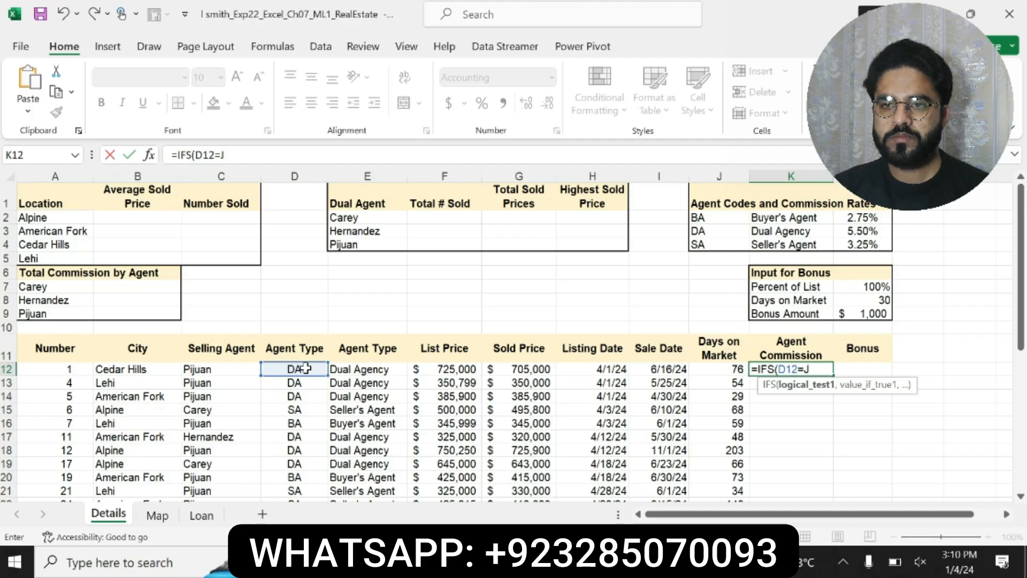
type("$2")
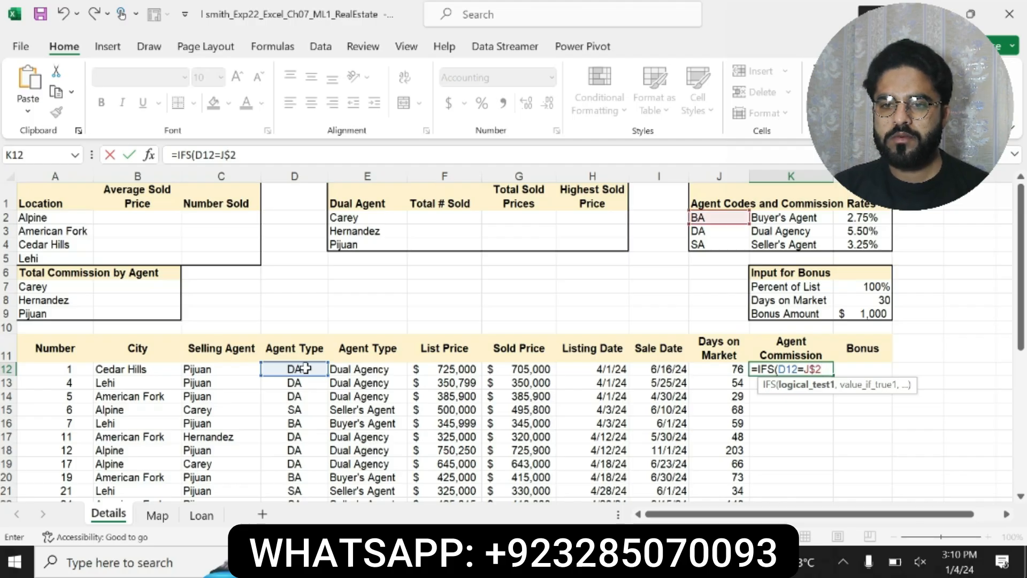
type(",G")
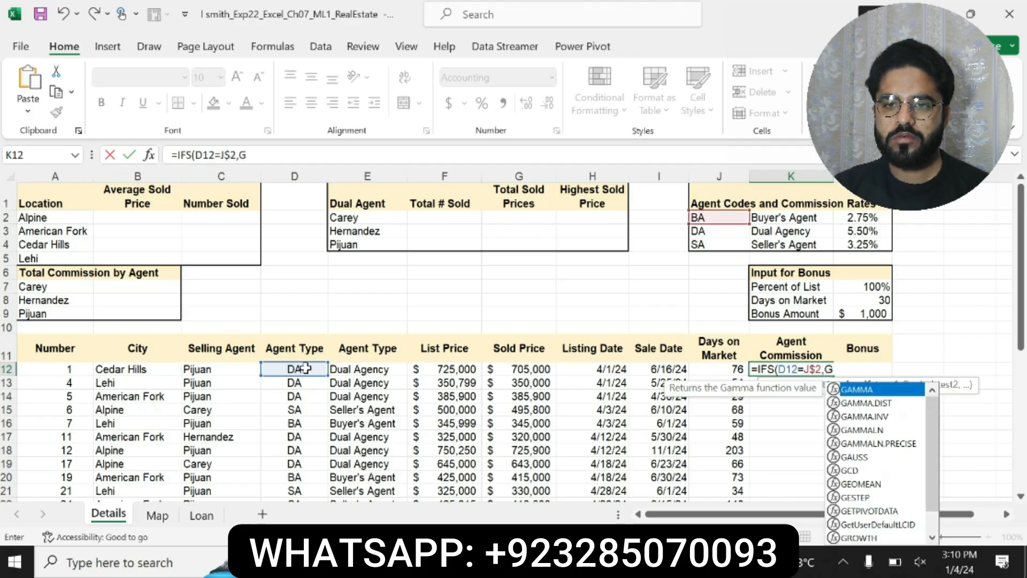
type("12")
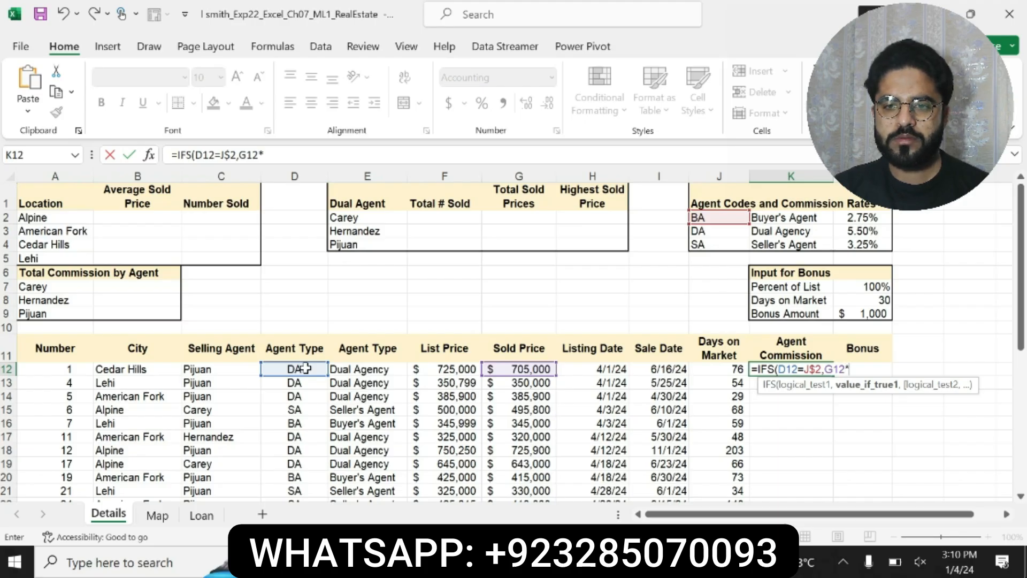
type("*")
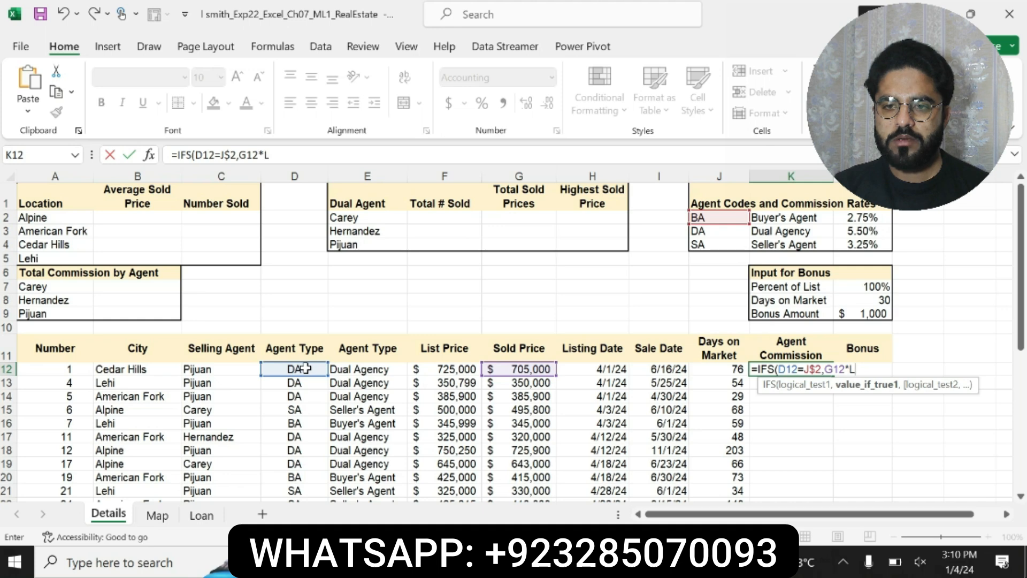
type("L$2")
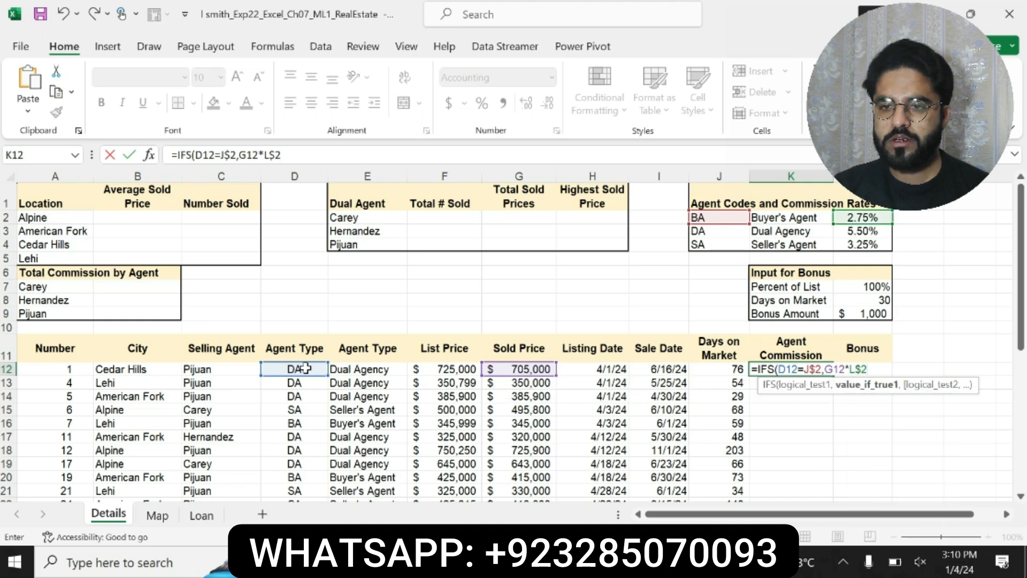
- Add the second IFS pair to the K12 formula: test D12=J$3 with the result G12*L$3
type(",D12=")
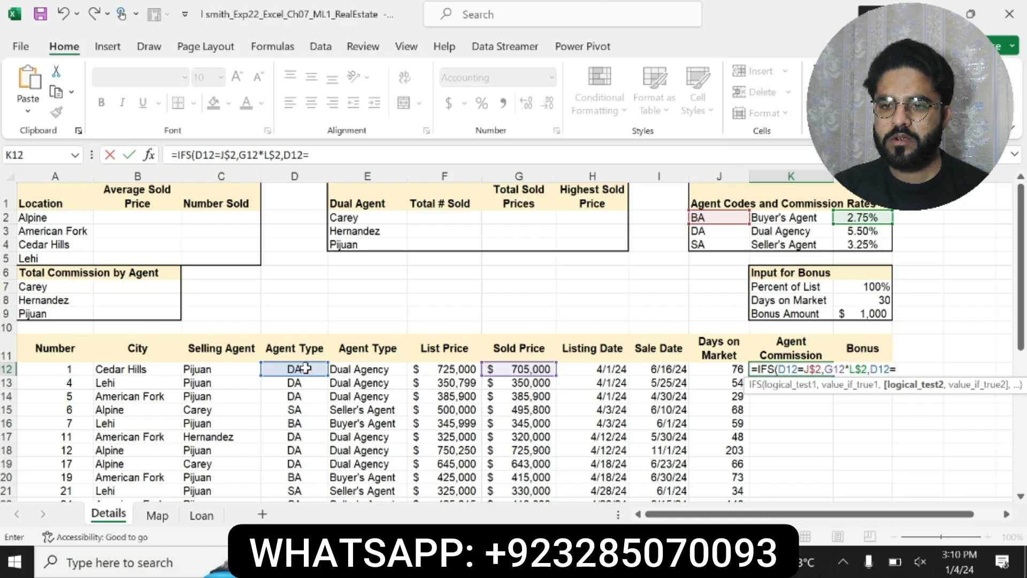
type("J$3")
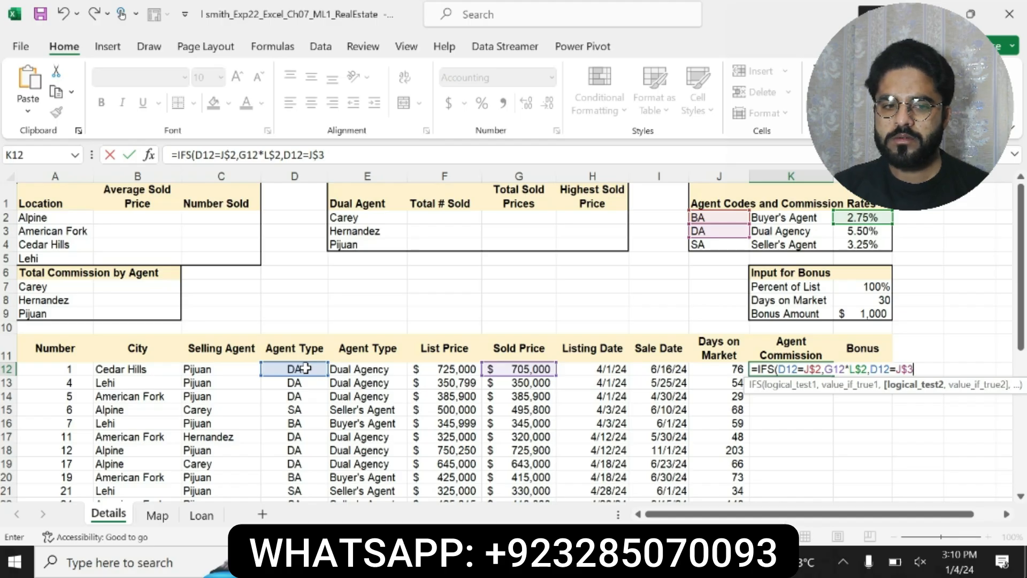
type(",G")
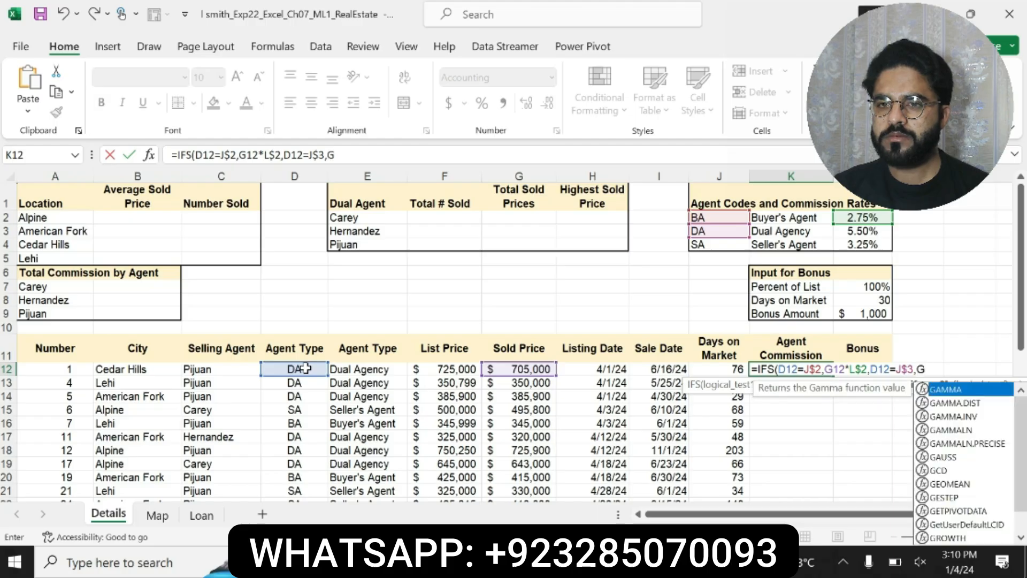
type("12")
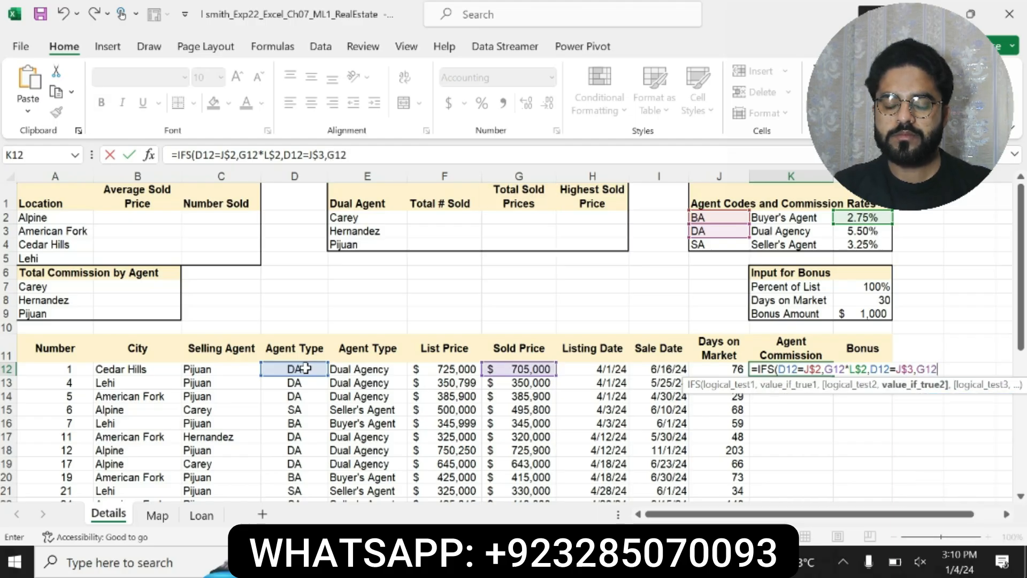
type("*")
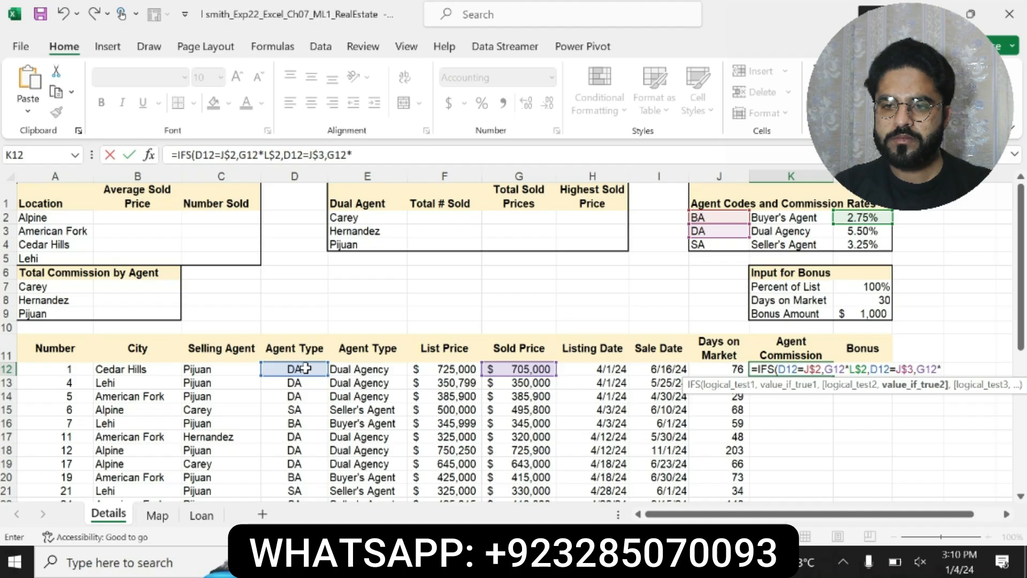
type("L$3")
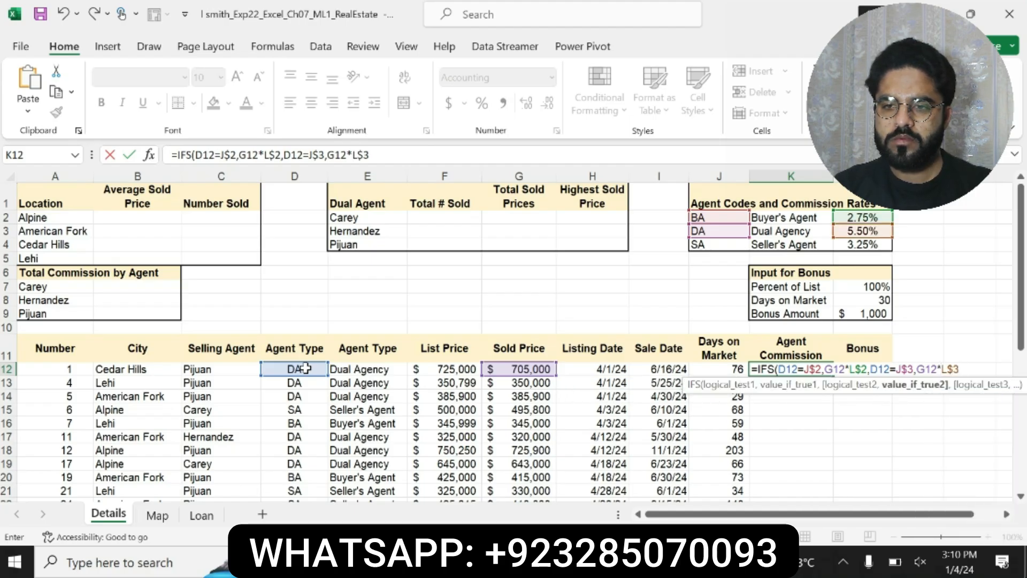
- Add the third IFS pair, test D12=J$4 with the result G12*L$4, and enter the commission formula in K12
type(",G12")
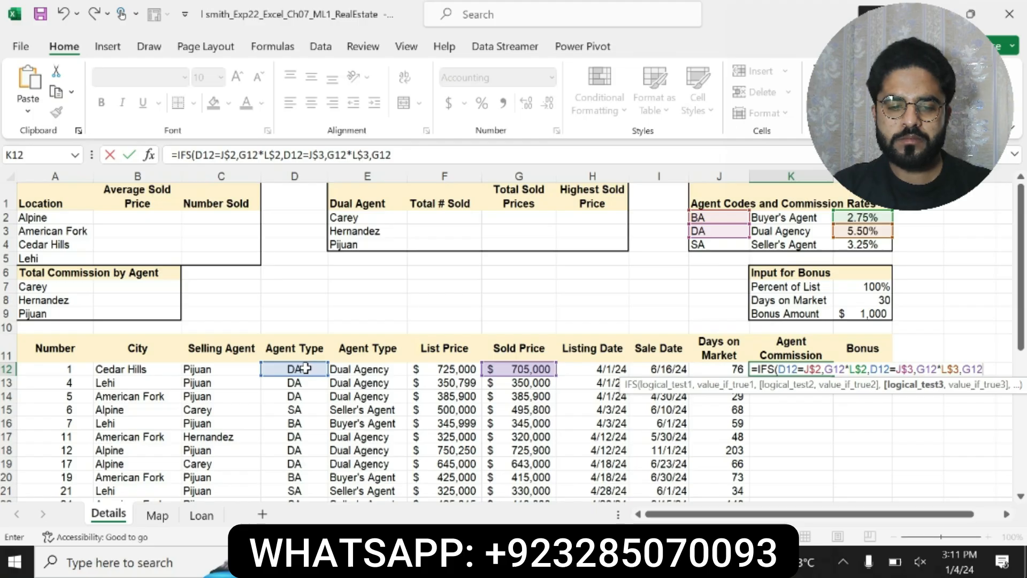
key("BackSpace")
key("BackSpace")
key("BackSpace")
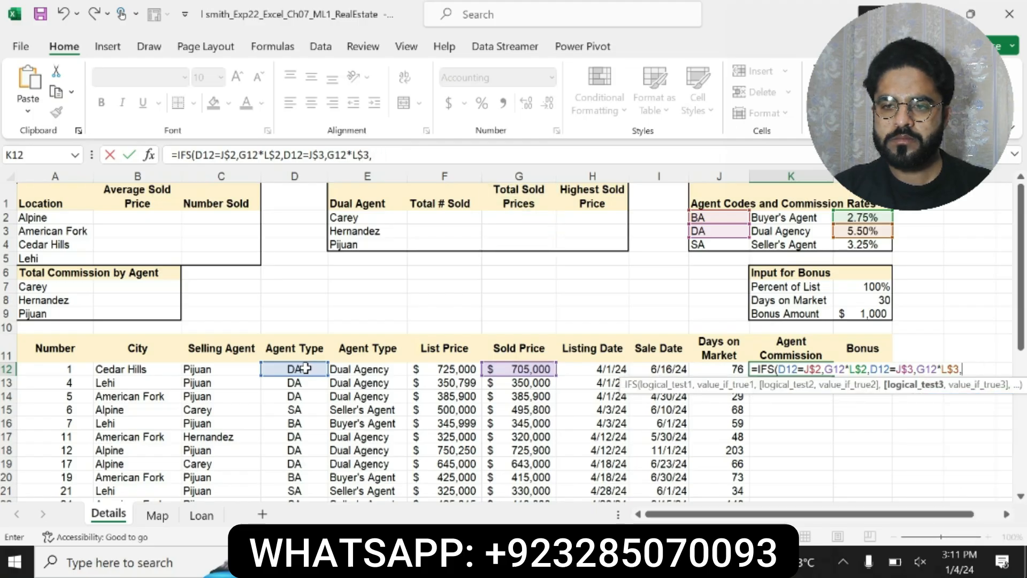
type("D12")
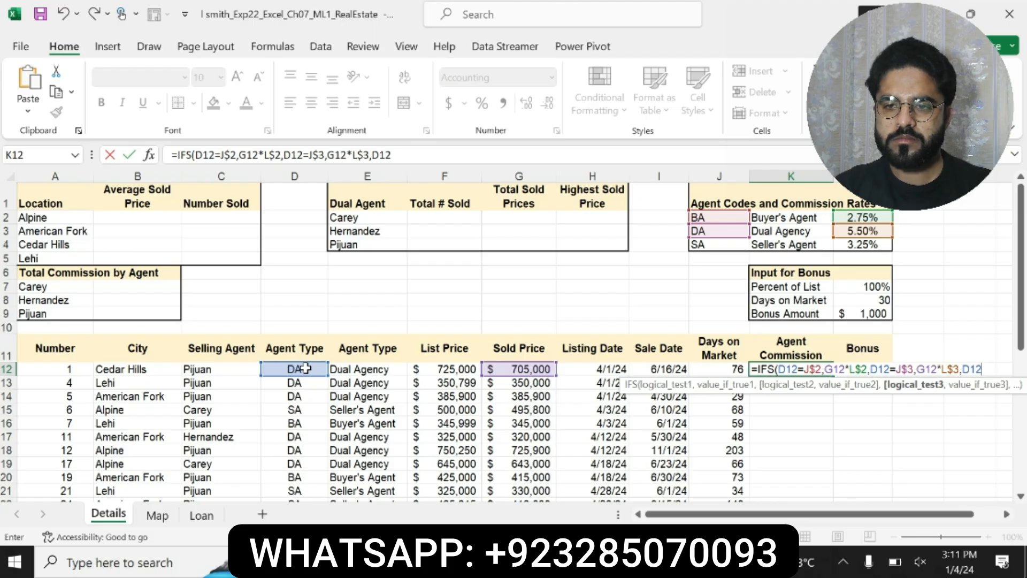
type("=J$")
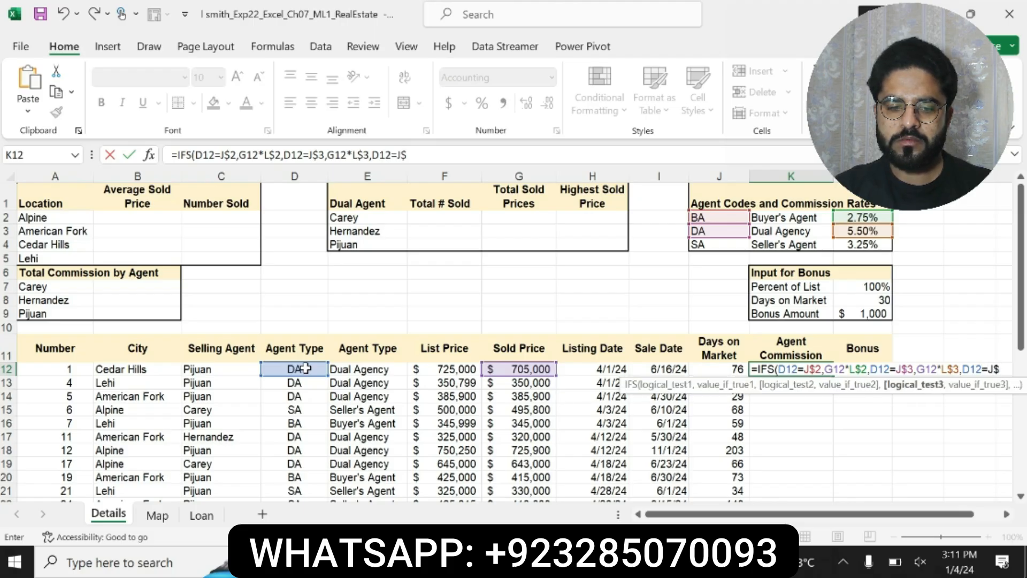
type("4")
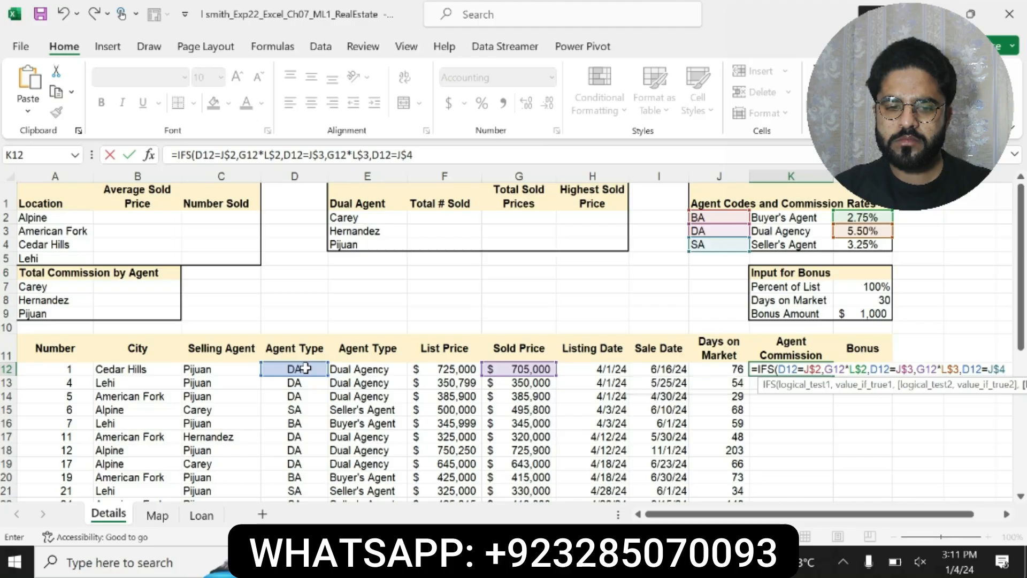
type(",G12")
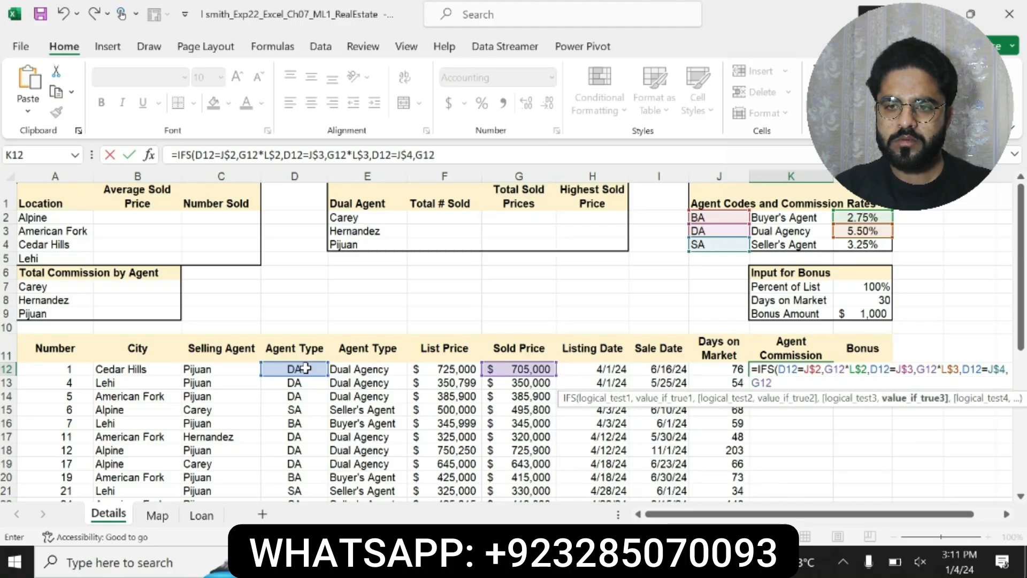
type("*")
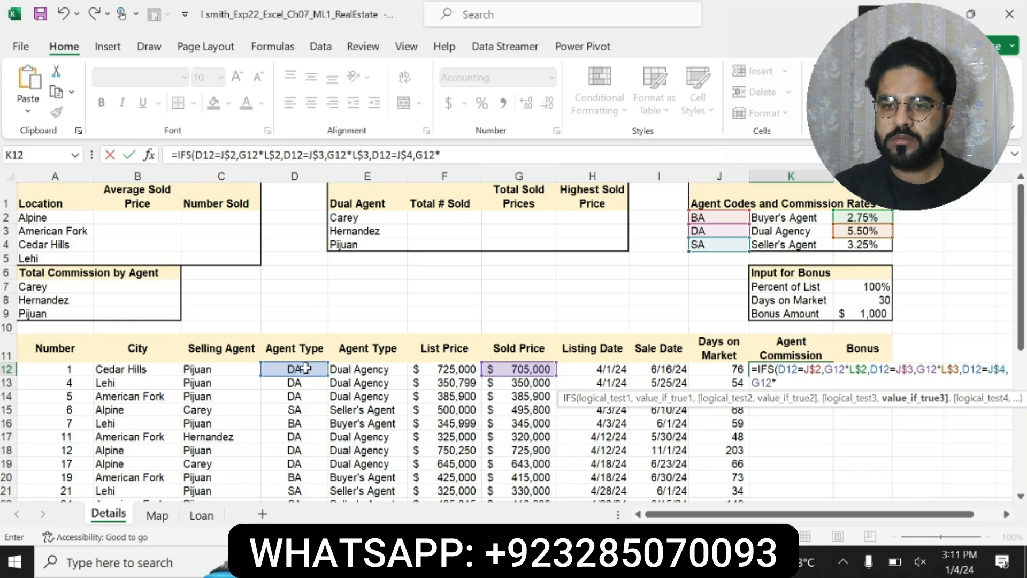
type("L$4")
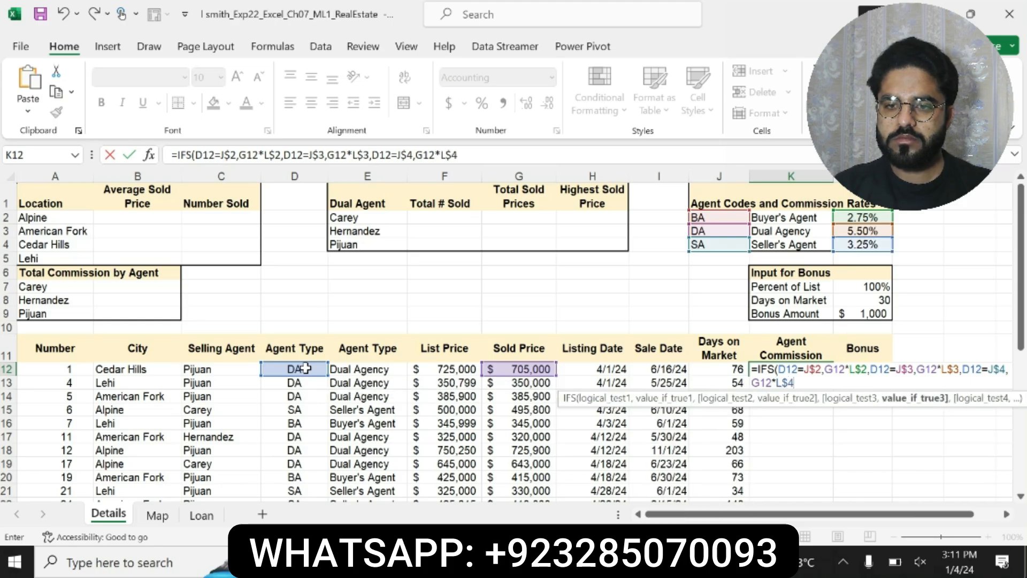
key("Return")
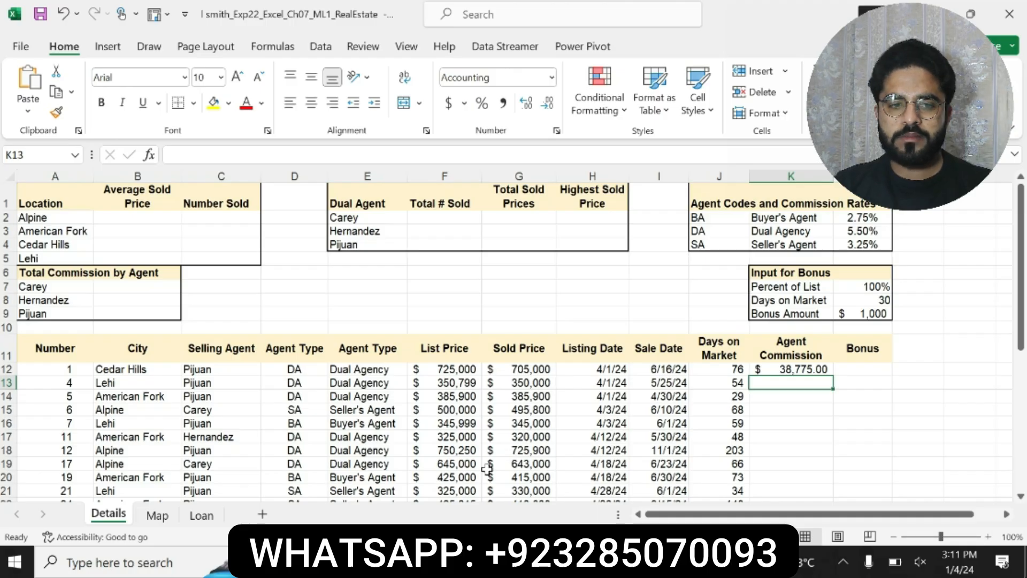
- Recheck the step 4 copy range in Word, and in Excel copy the IFS function from K12 to K13:K39
left_click(765, 371)
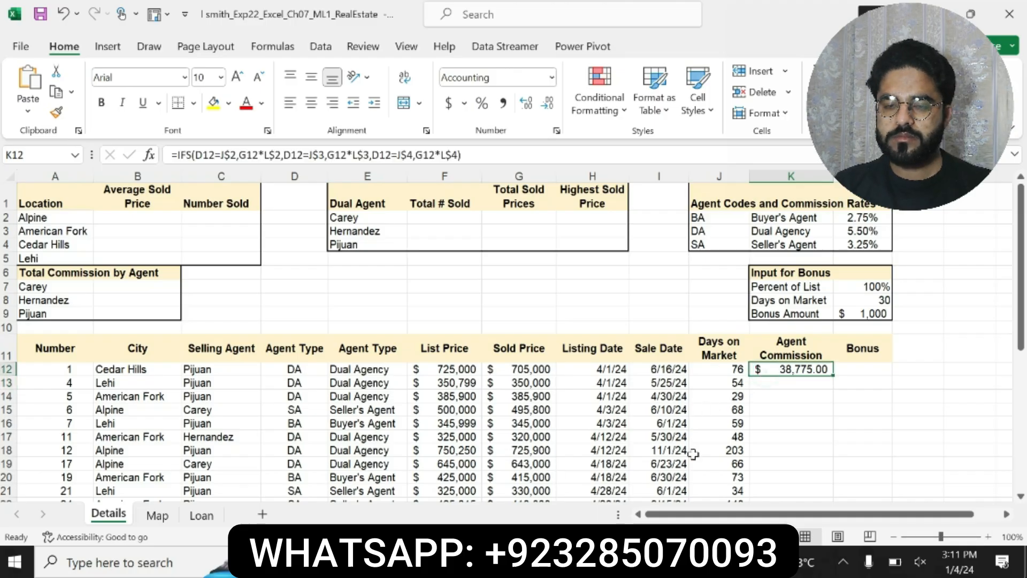
left_click(573, 561)
left_click(495, 351)
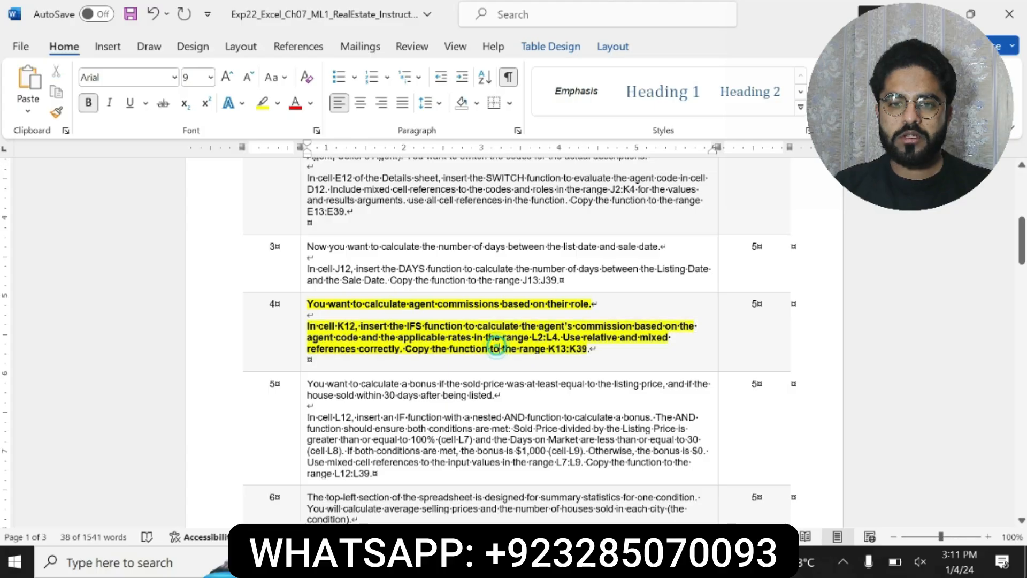
left_click(405, 348)
left_click_drag(405, 347, 587, 349)
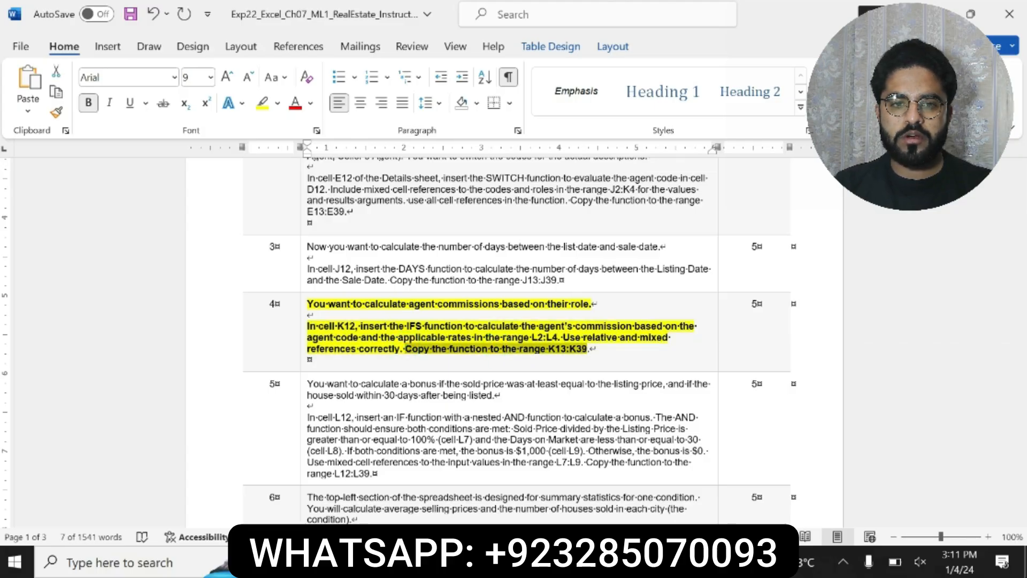
left_click(605, 561)
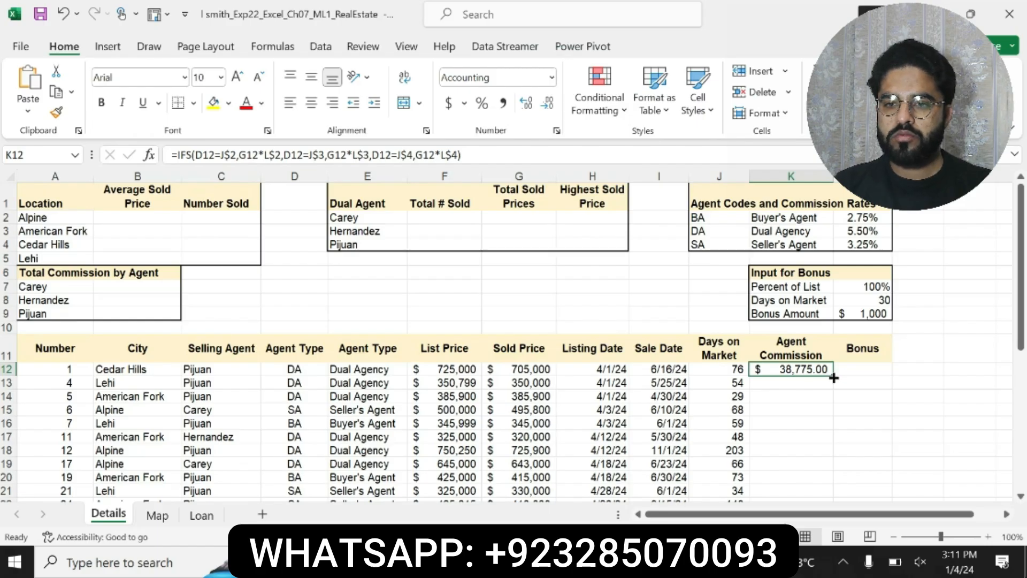
left_click_drag(833, 378, 813, 482)
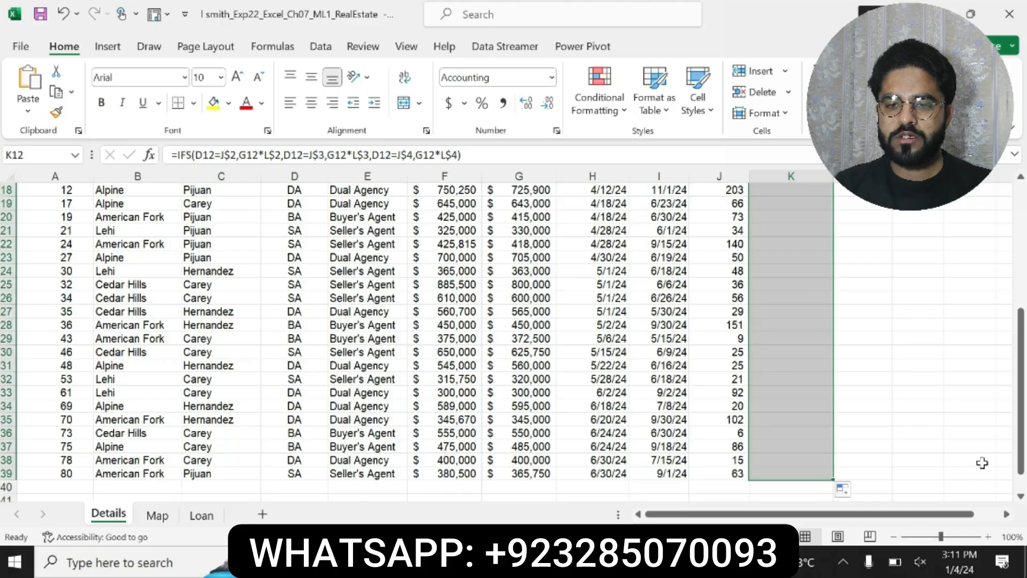
scroll(942, 321, "up", 5)
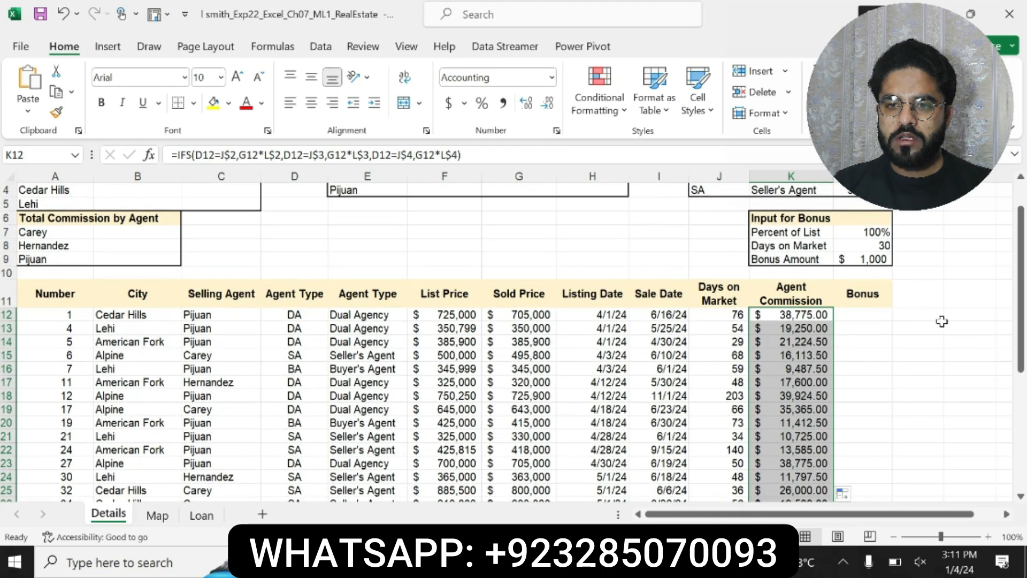
- Switch to Word and undo the bold and yellow highlighting on the step 4 instructions
left_click(556, 562)
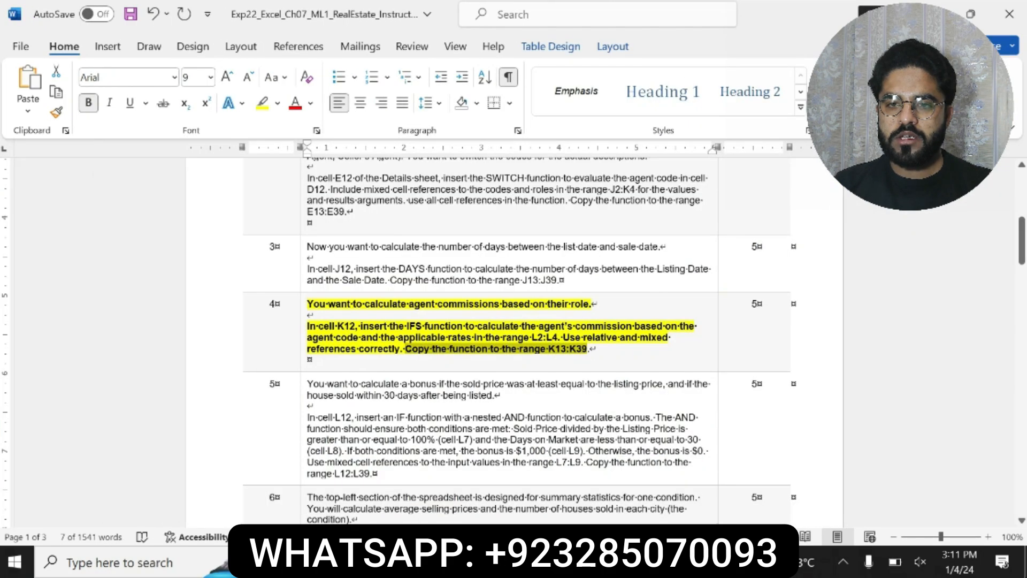
key("ctrl+z")
key("ctrl+z")
key("ctrl+z")
key("ctrl+z")
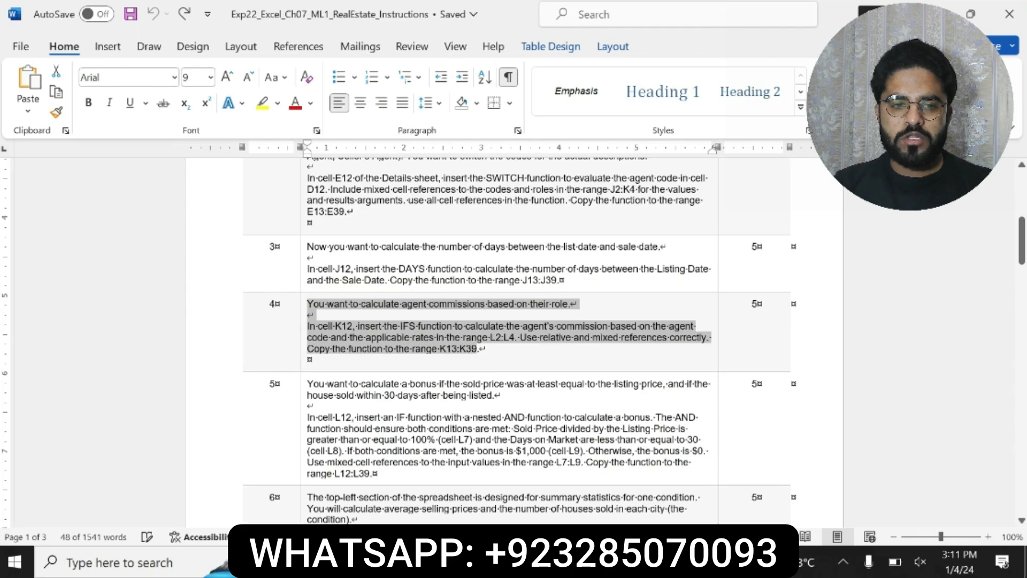
- Make the step 5 instructions bold with yellow highlighting, and read the requirement for the nested IF and AND function in L12
left_click_drag(305, 387, 639, 475)
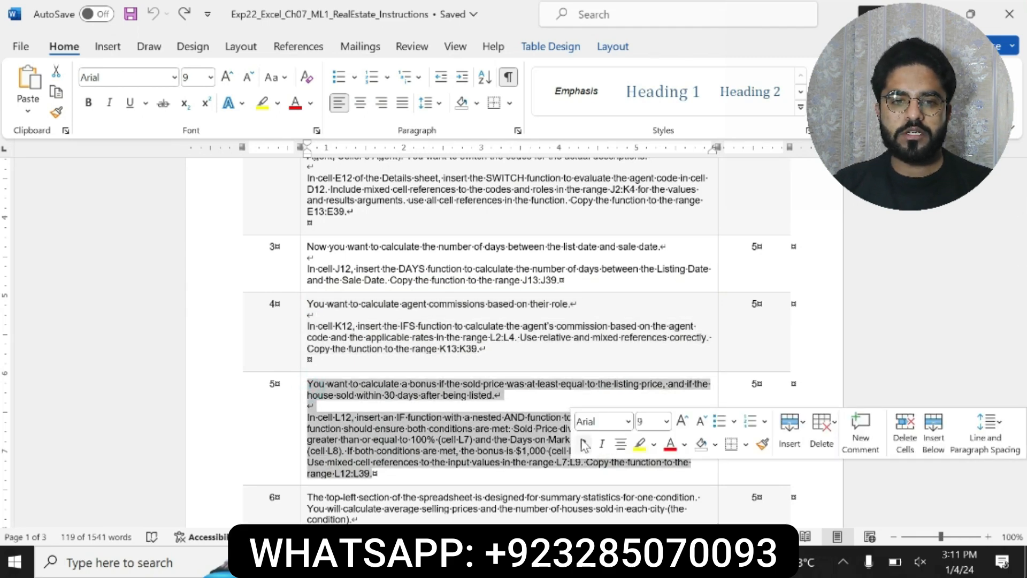
left_click(585, 444)
left_click(640, 445)
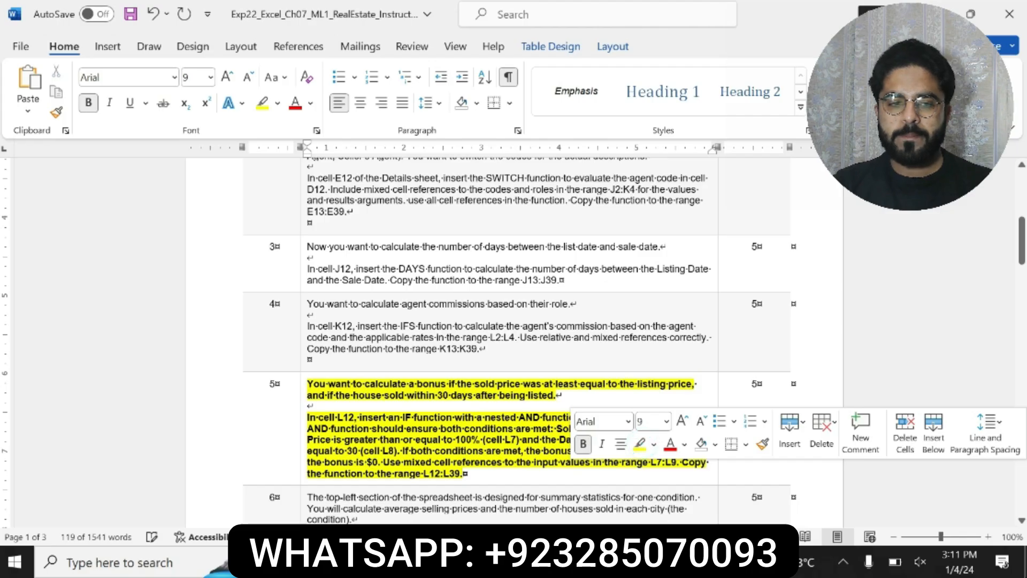
left_click_drag(308, 385, 465, 474)
left_click(316, 417)
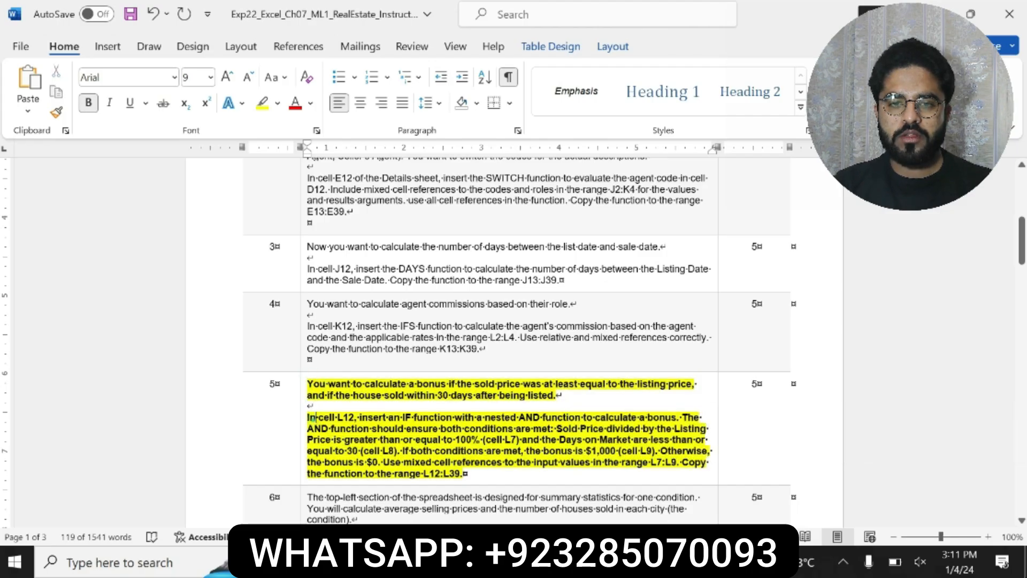
left_click_drag(354, 417, 307, 417)
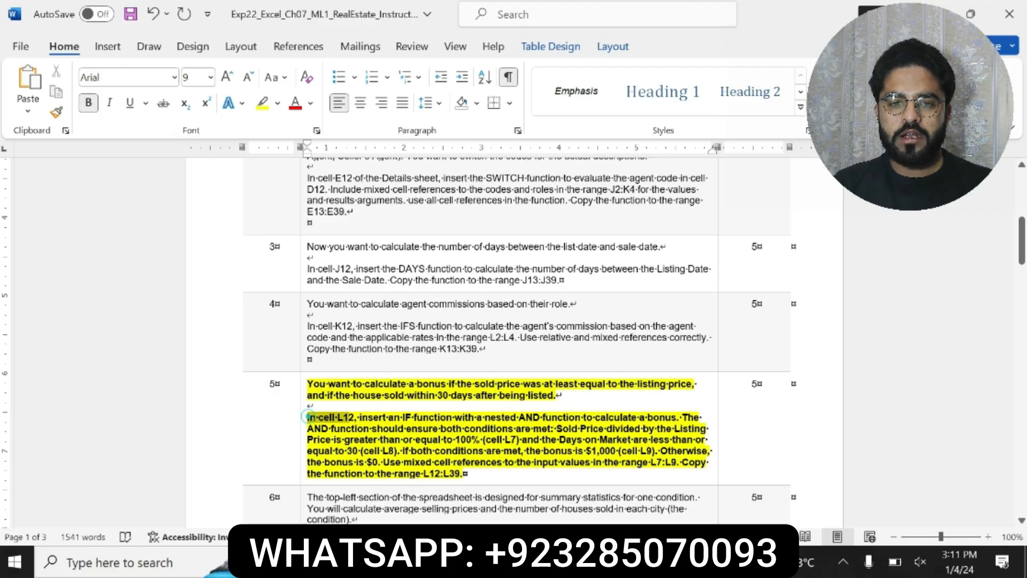
left_click_drag(307, 417, 551, 429)
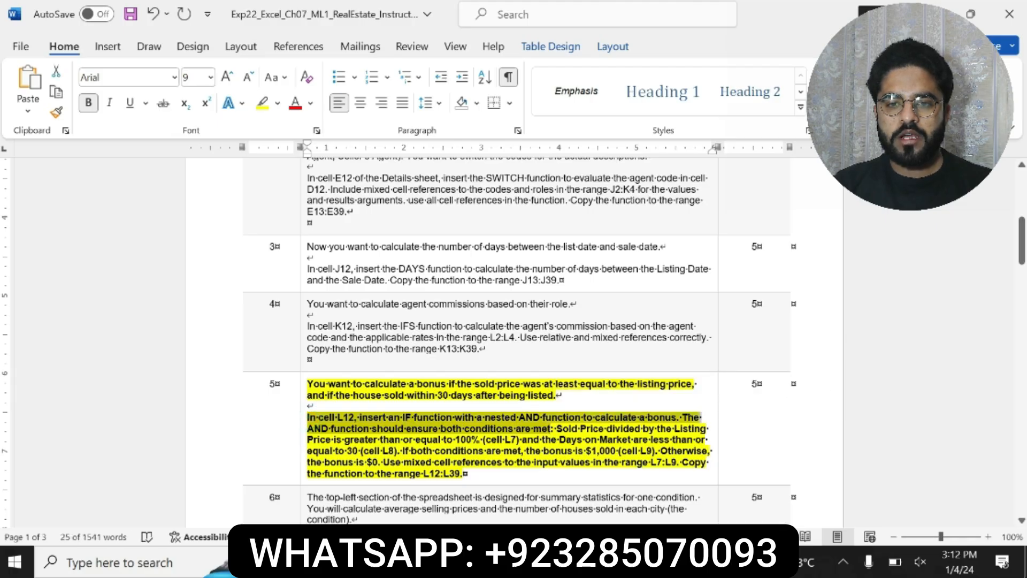
- Switch to Excel and start an IF formula in L12 with a nested AND function as its logical test
key("alt+Tab")
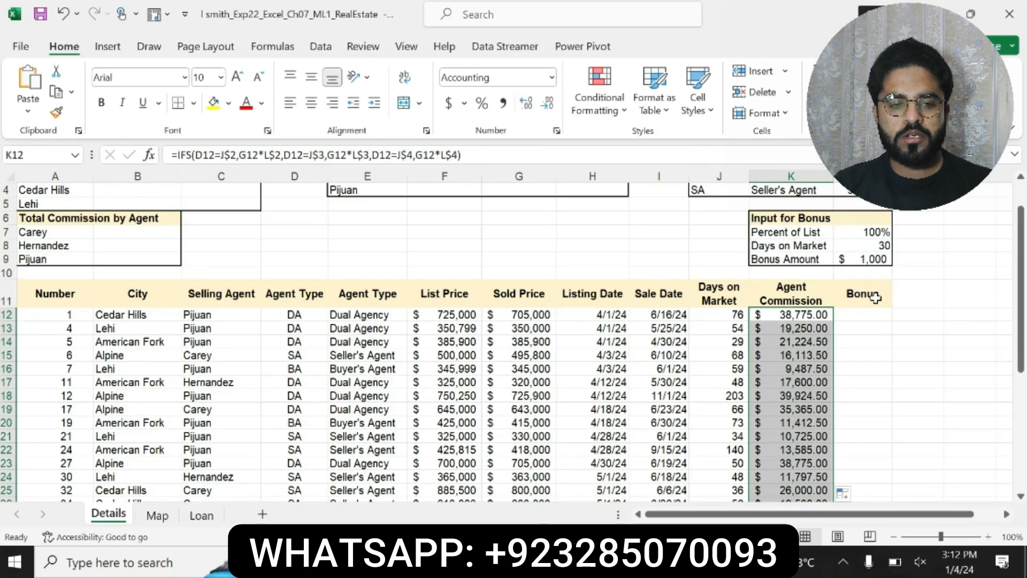
left_click(874, 317)
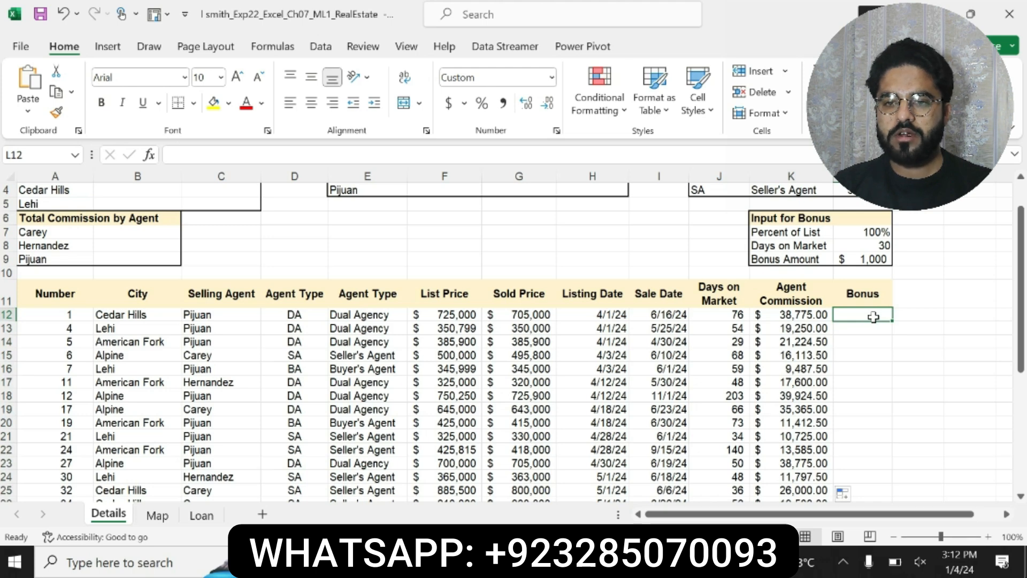
type("=IF")
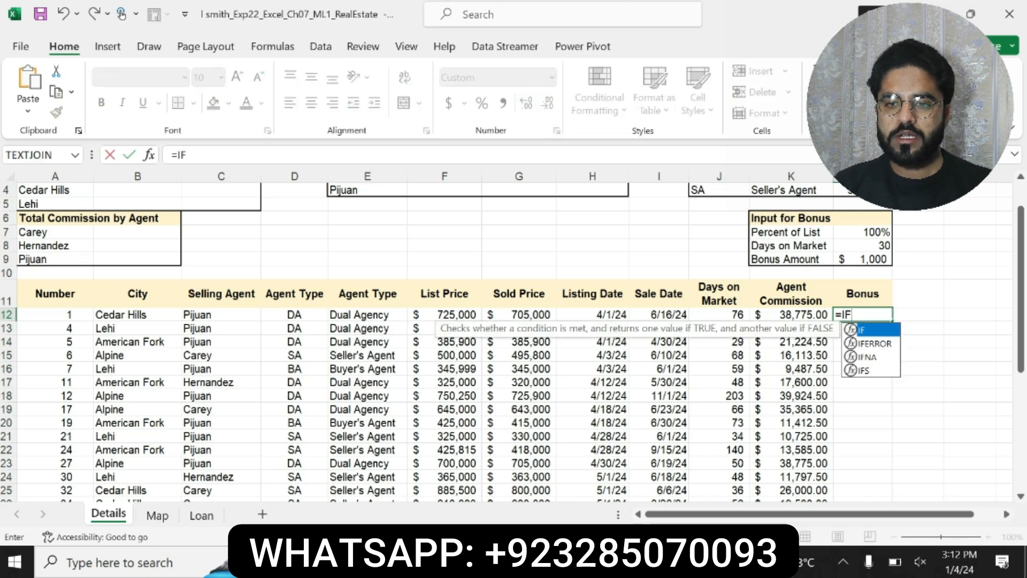
type("(")
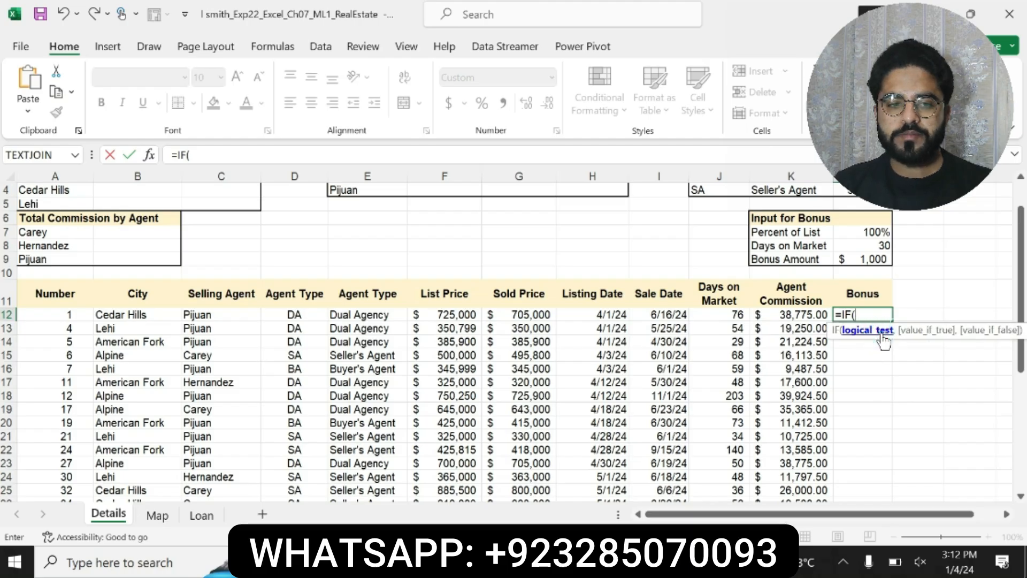
type("AND")
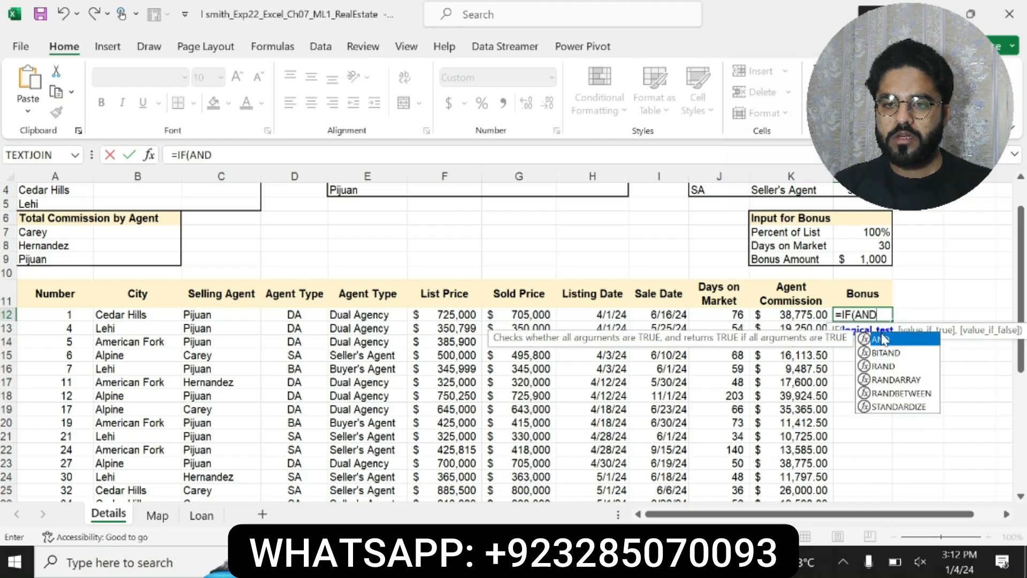
double_click(883, 339)
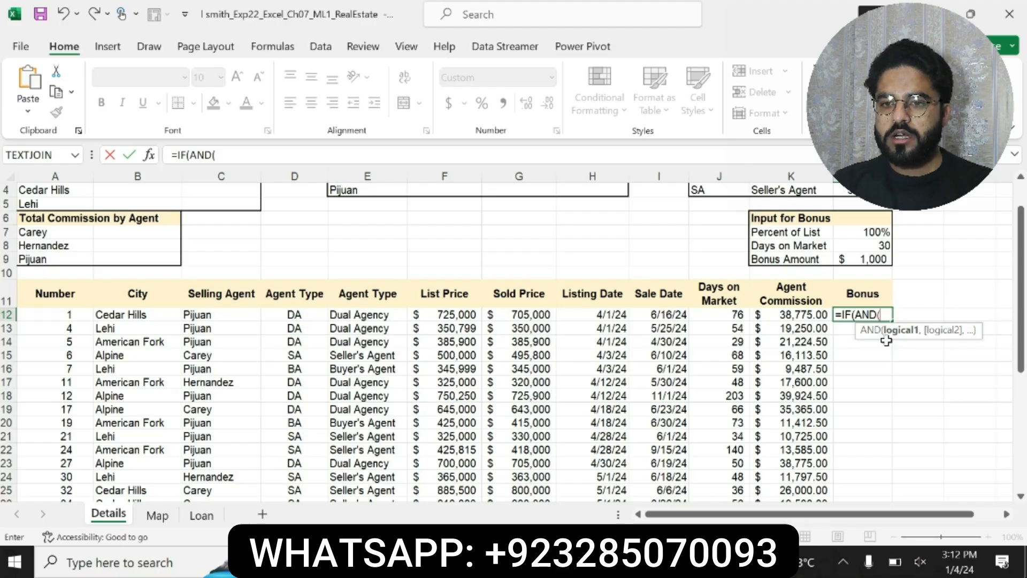
- Enter G12/F12>=$L$7 as the first AND condition in L12, checking the step 5 conditions in Word along the way
type("G12/")
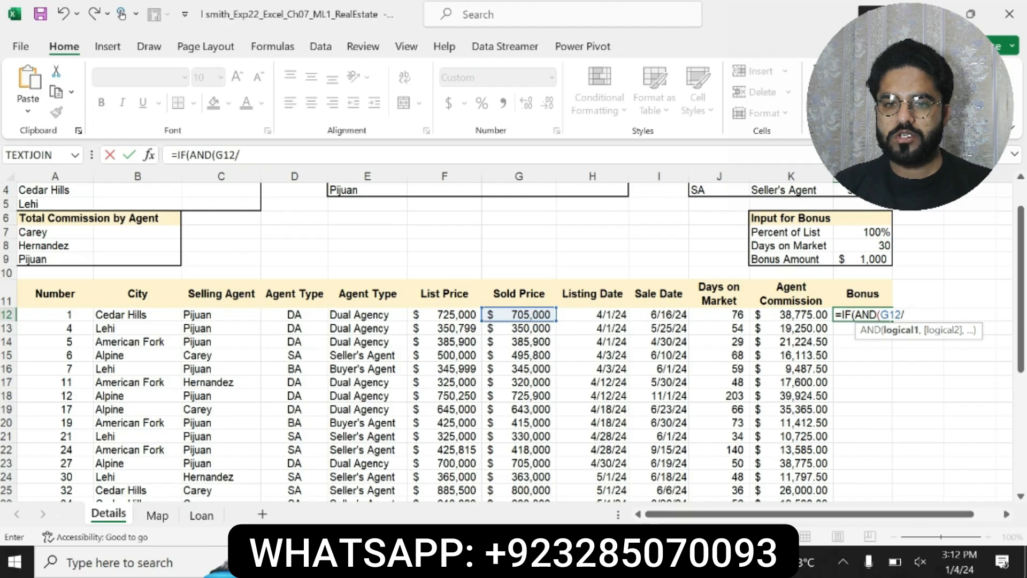
key("alt+Tab")
left_click(557, 430)
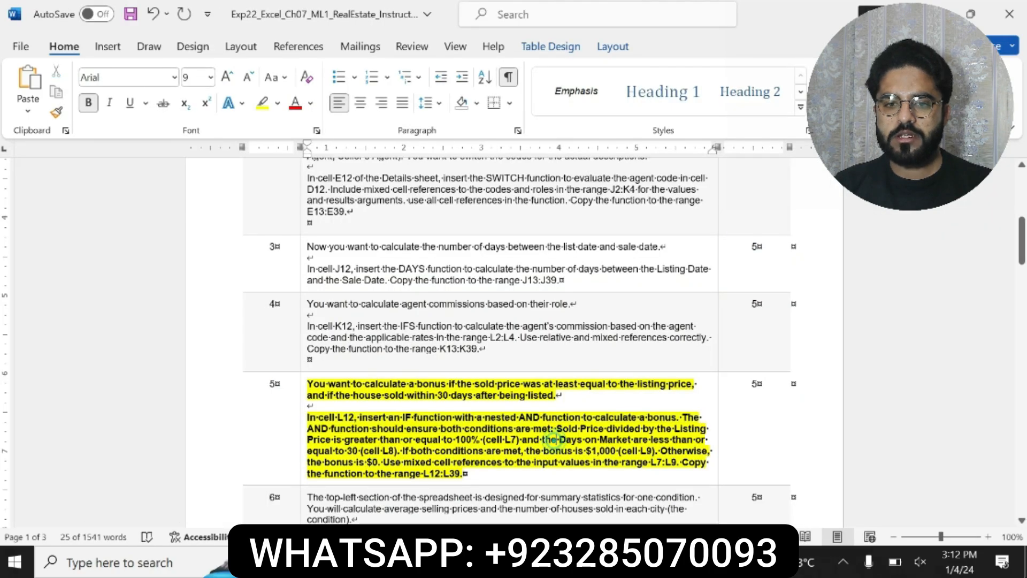
left_click_drag(556, 428, 711, 451)
key("alt+Tab")
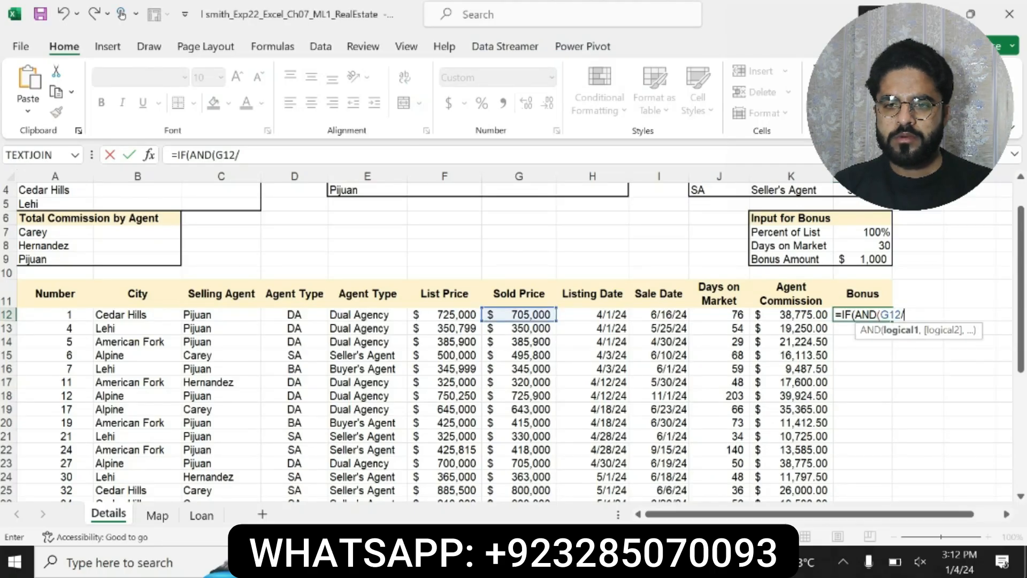
type("F12?")
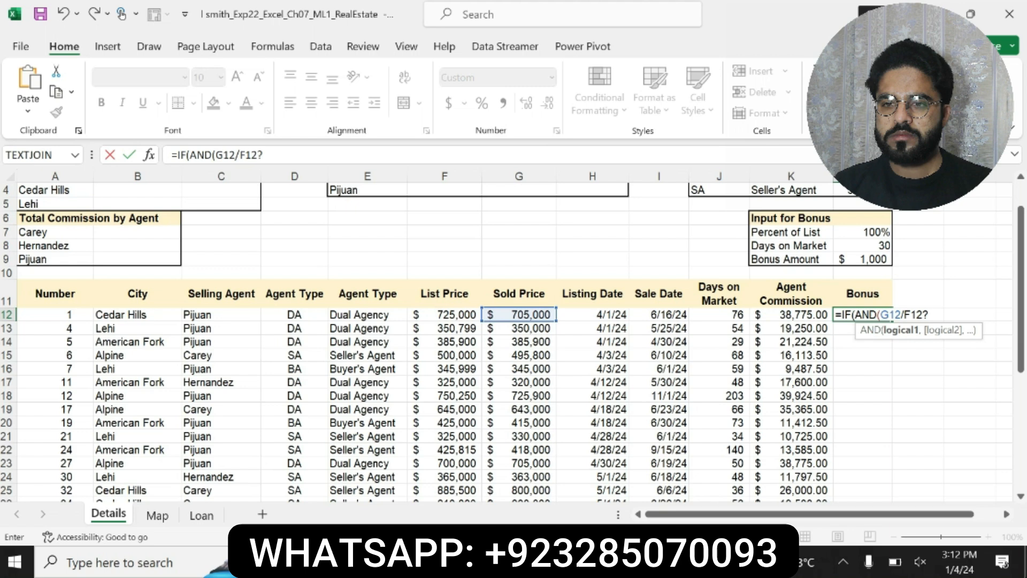
key("BackSpace")
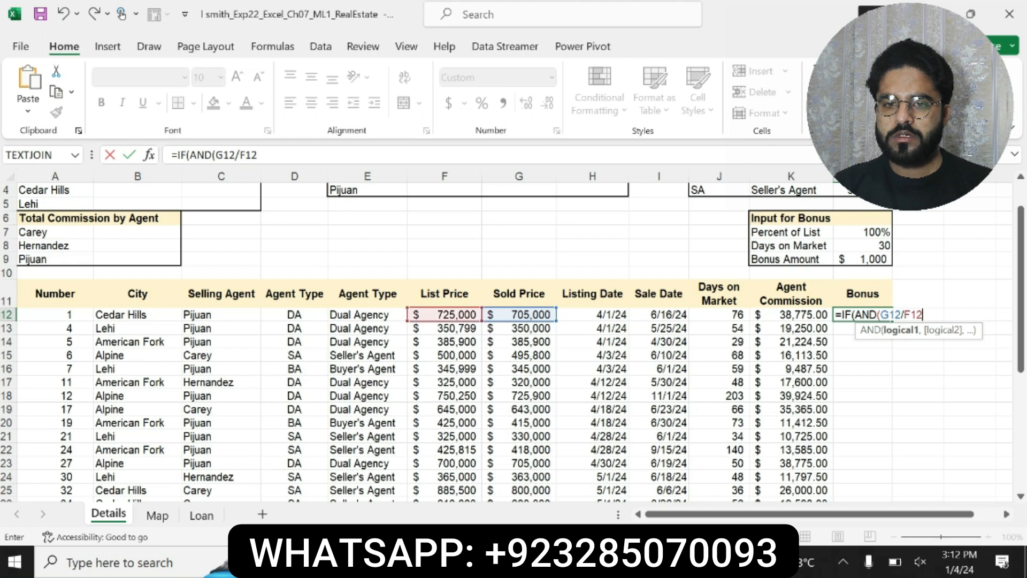
type(">")
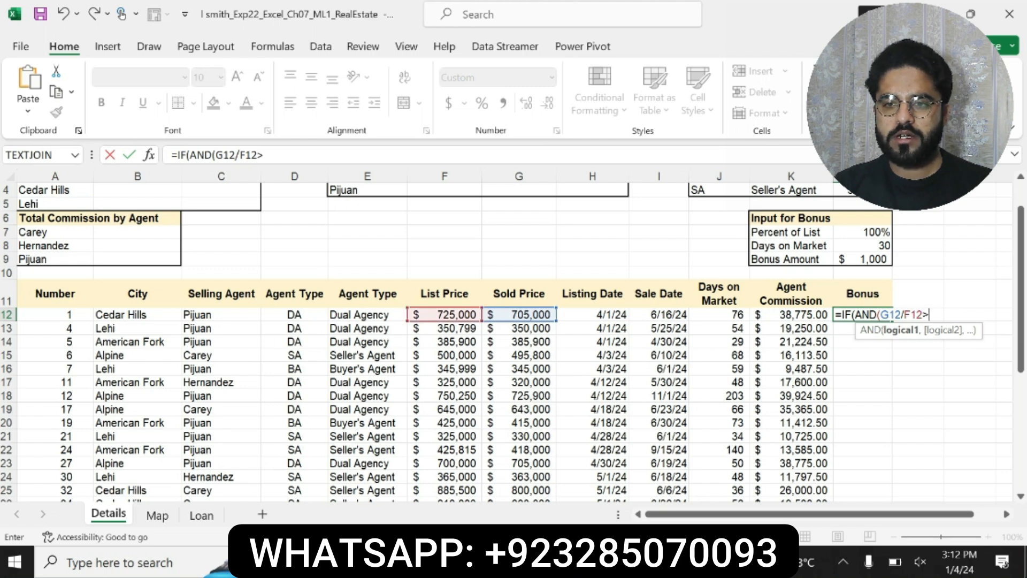
type("=")
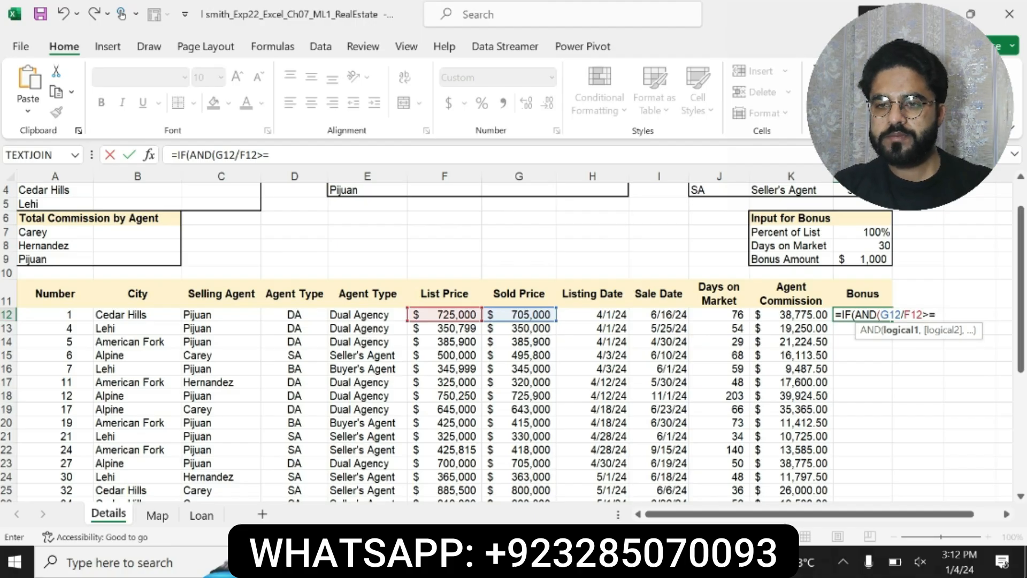
type("$L$")
type("7")
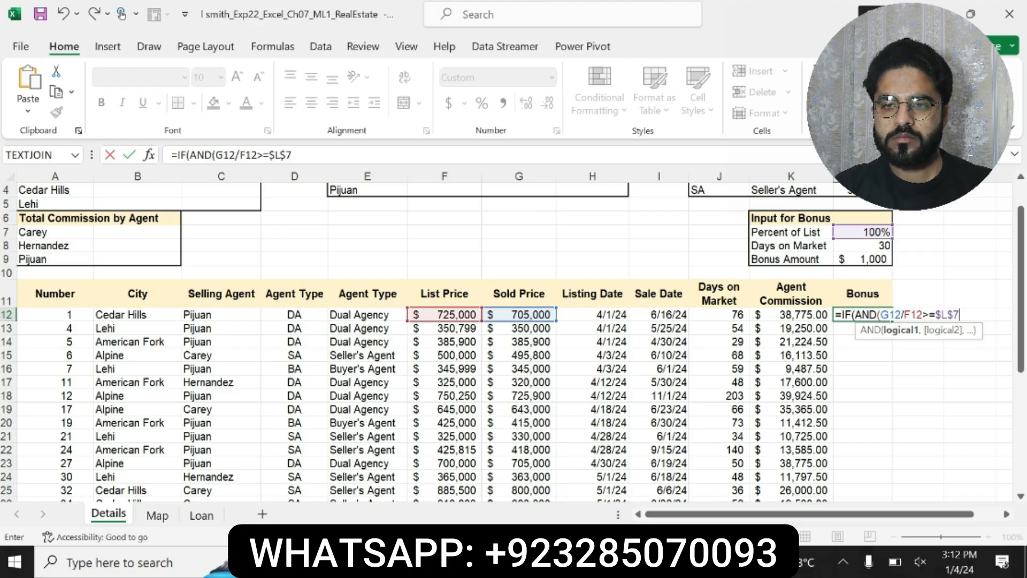
- Add J12<=$L$8 as the second condition and close the AND function in the L12 formula
type(",J1")
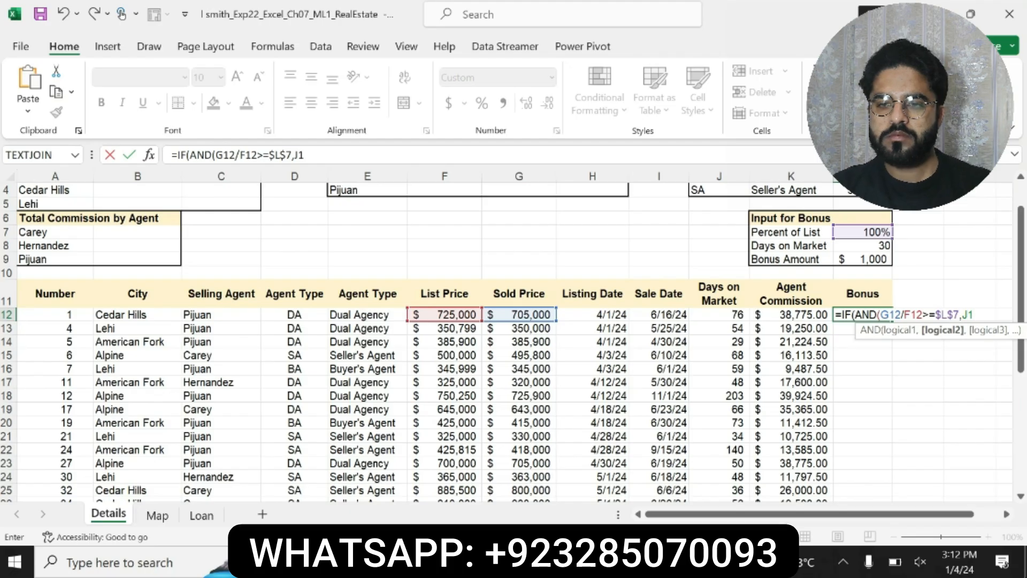
type("2<=")
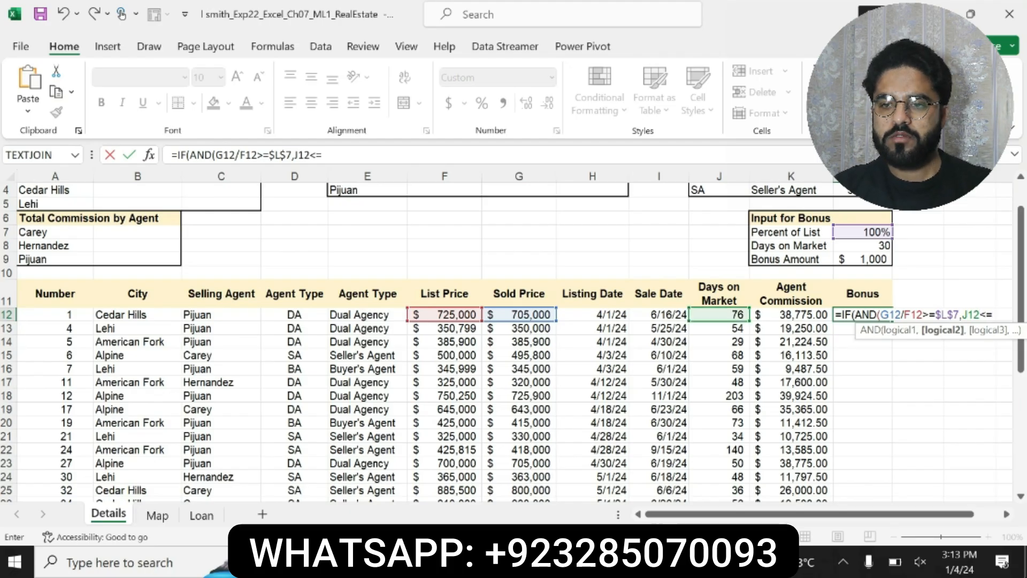
type("$L")
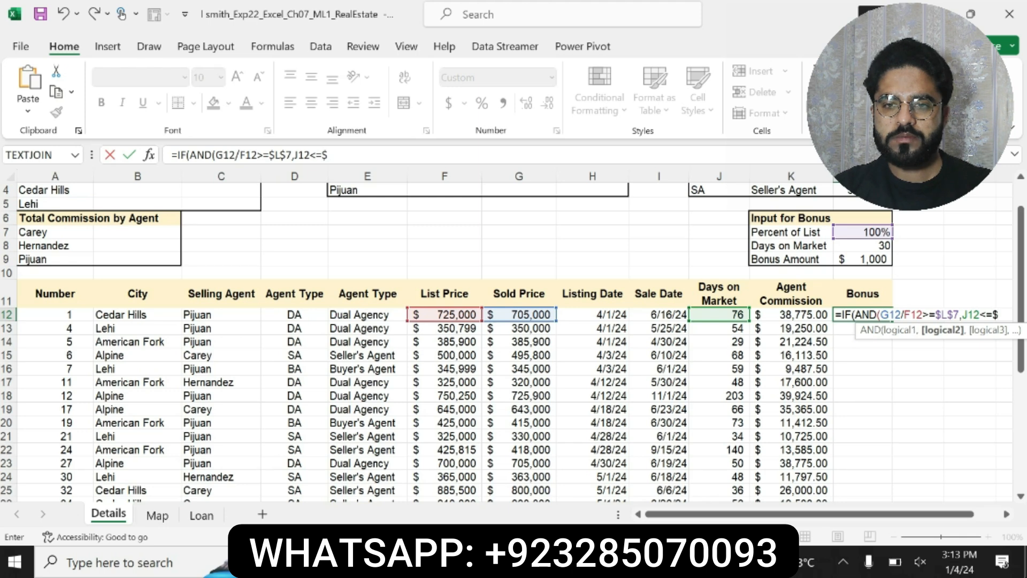
type("$")
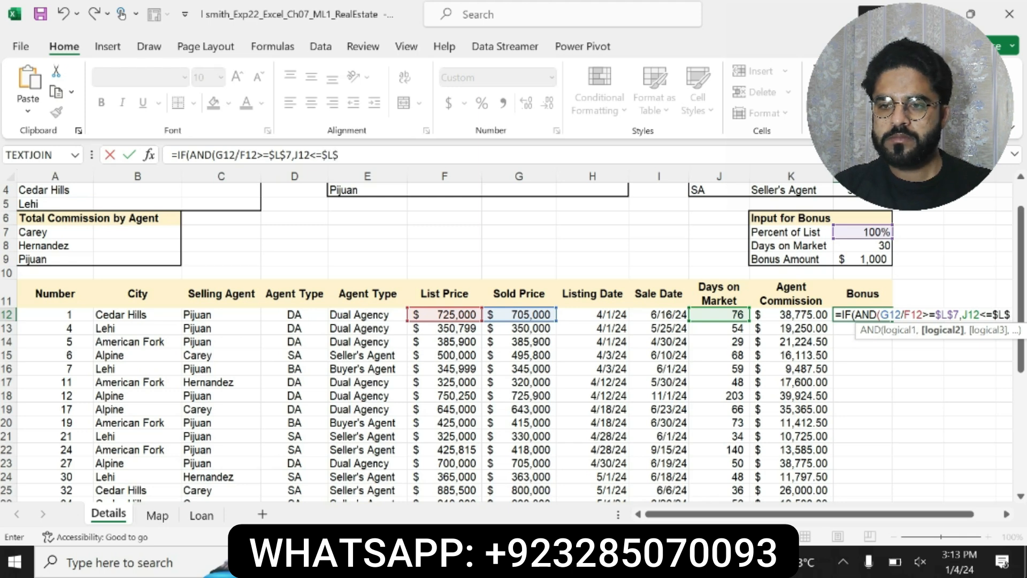
type("8")
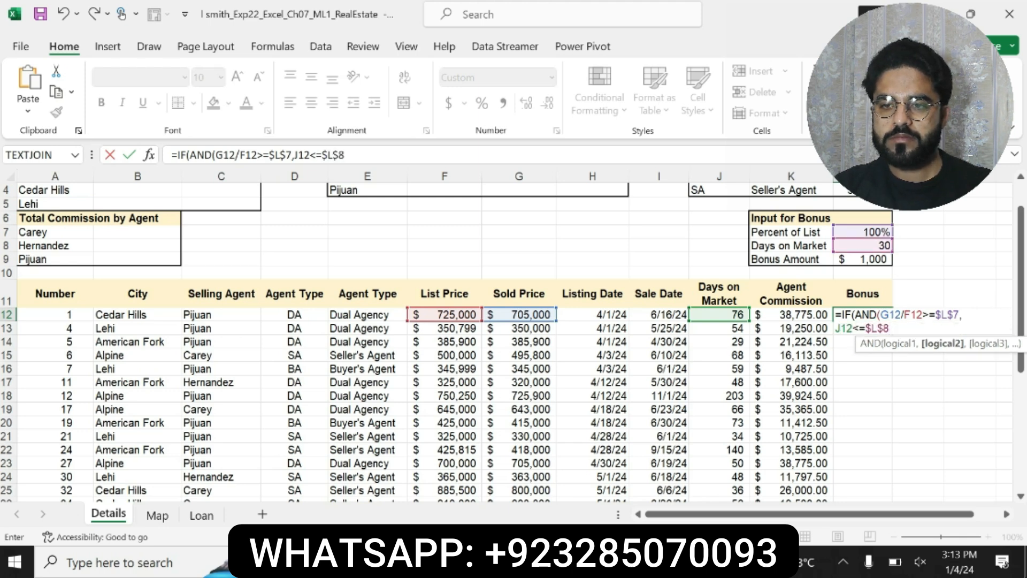
type(")")
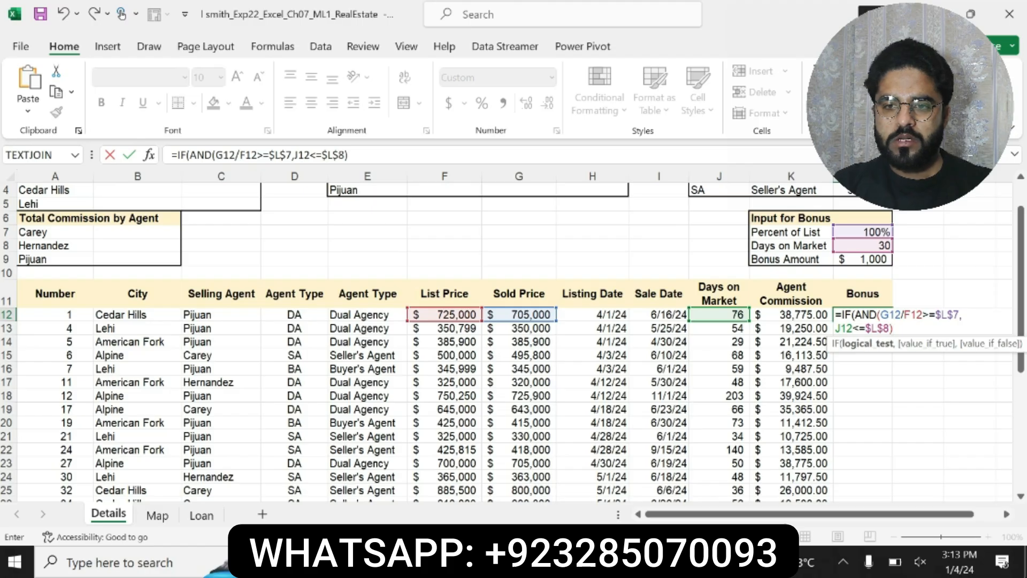
- Compare the AND result with TRUE, return $L$9 if true and 0 if false, and enter the bonus formula in L12
type("=TRUE")
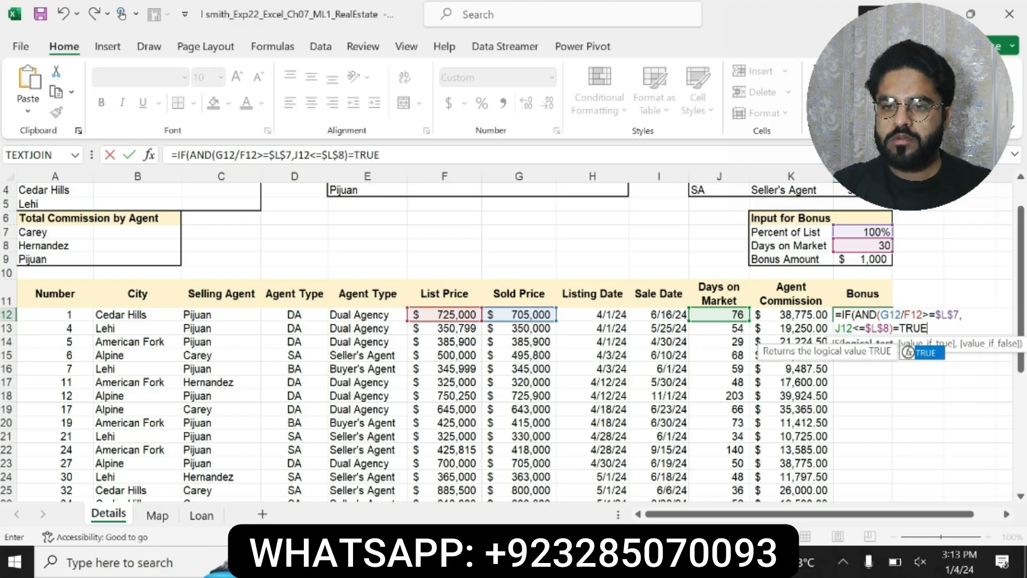
type(",")
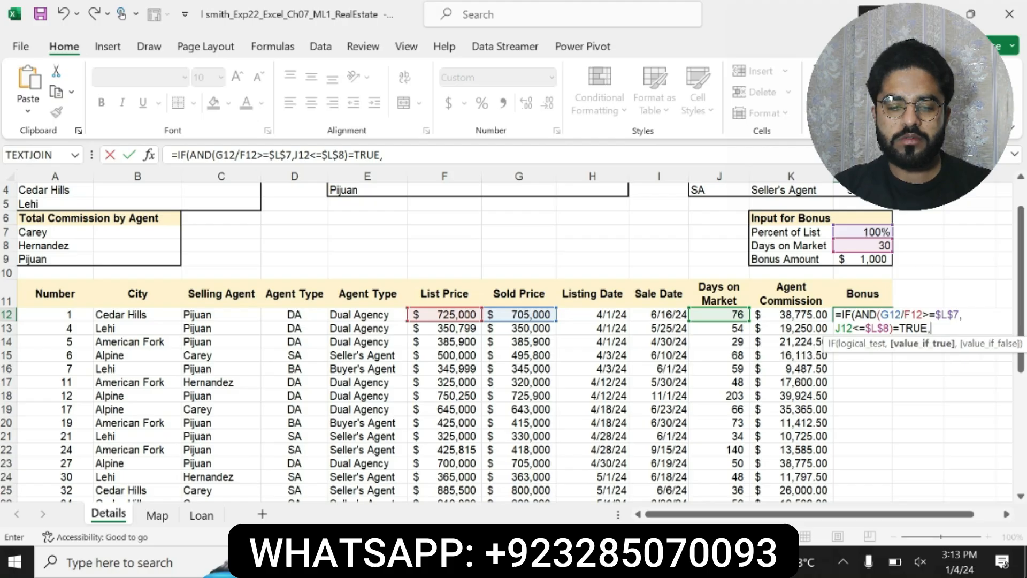
type("$L")
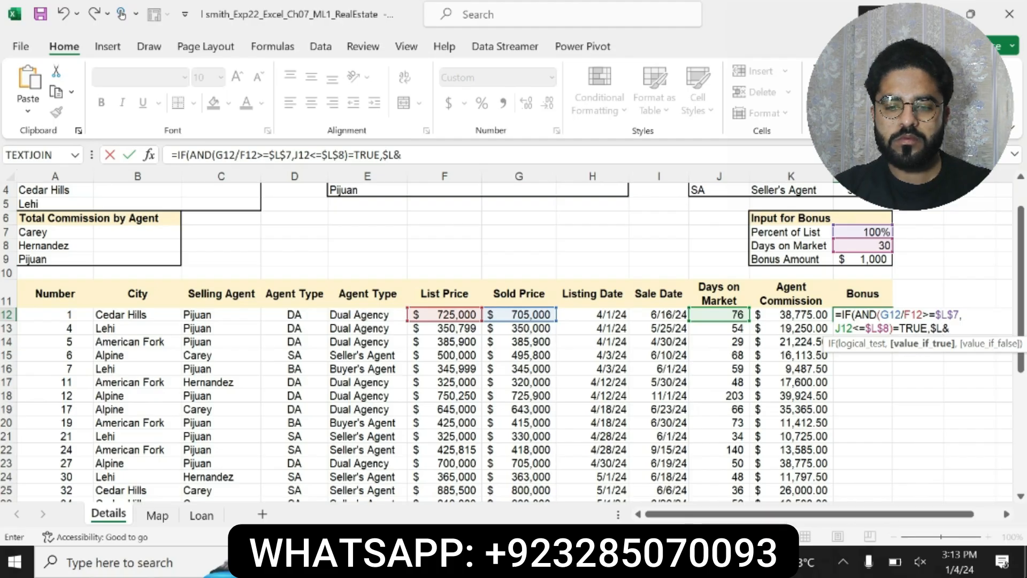
type("$9")
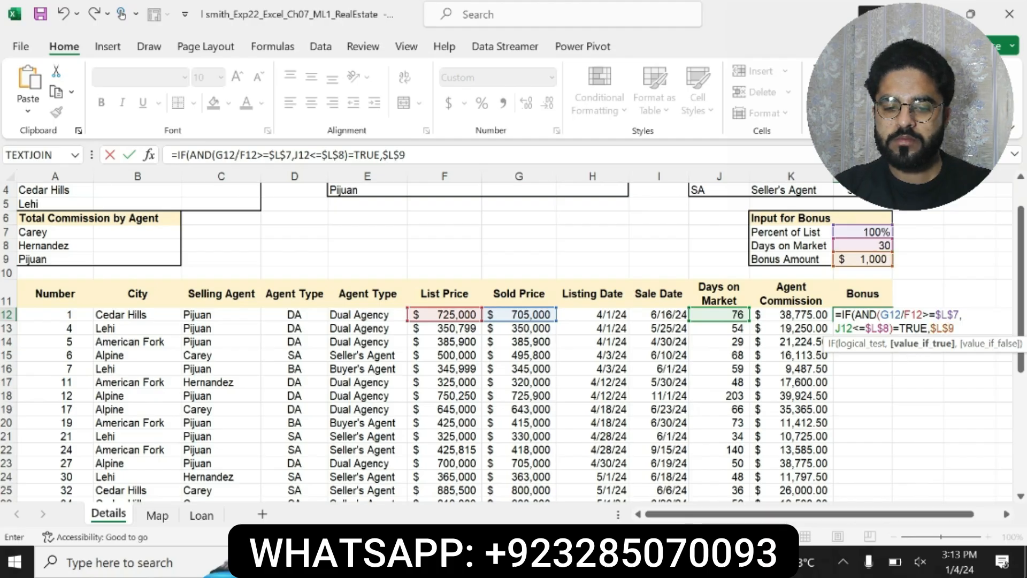
type(",")
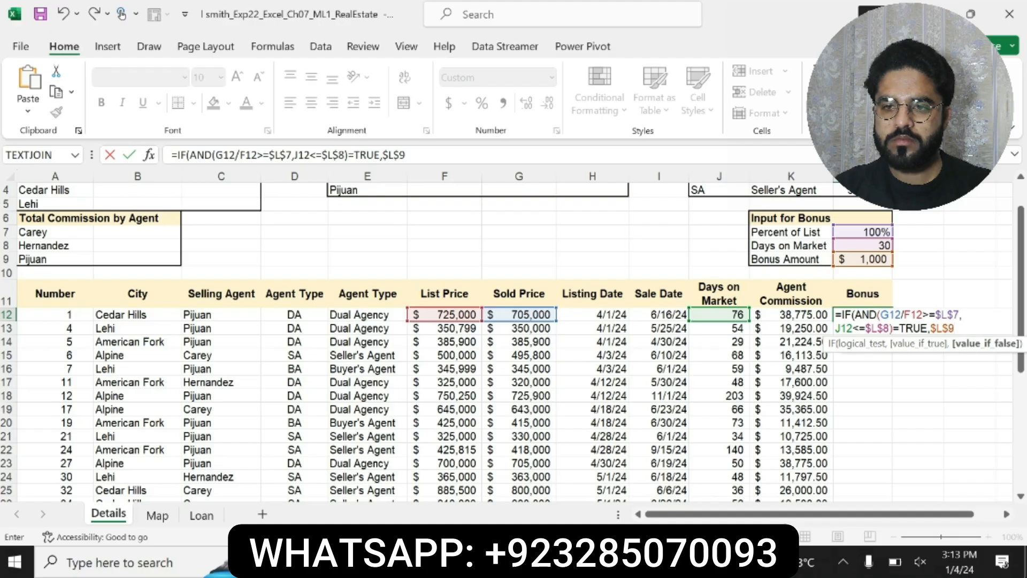
type("0")
key("Return")
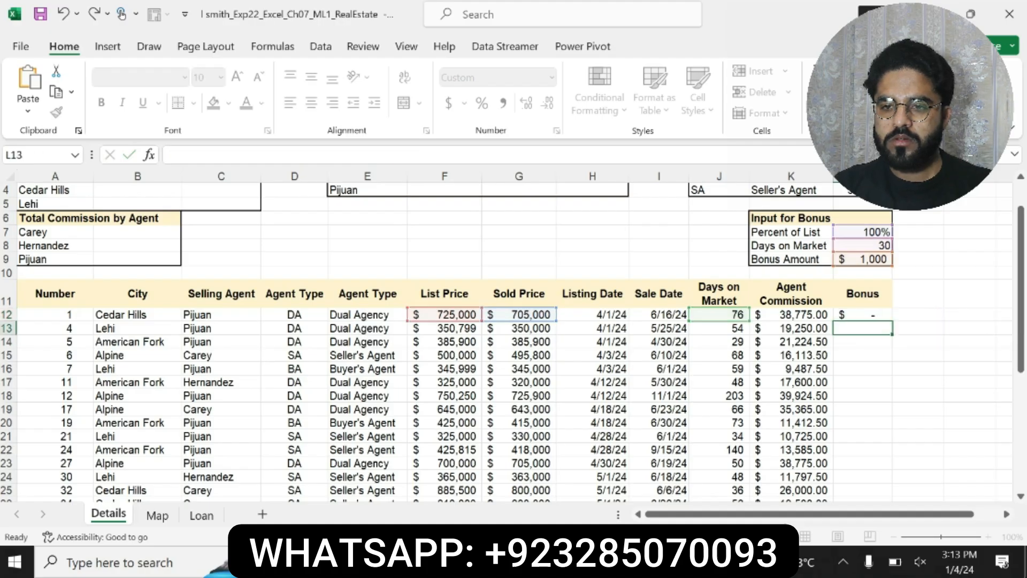
- Select L12, recheck the end of the step 5 instructions in Word for the copy range, and return to Excel
left_click(860, 314)
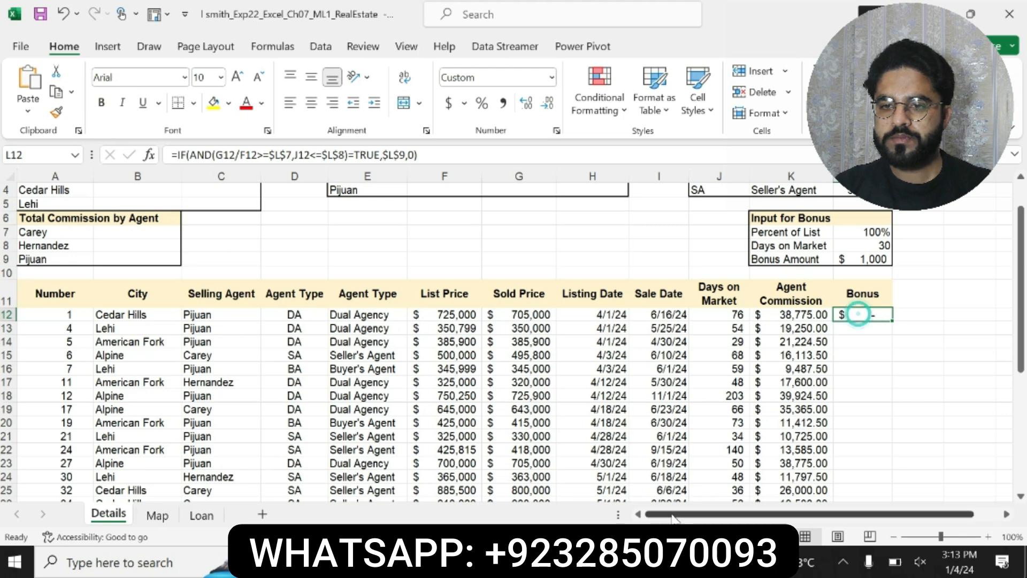
key("alt+Tab")
left_click(534, 494)
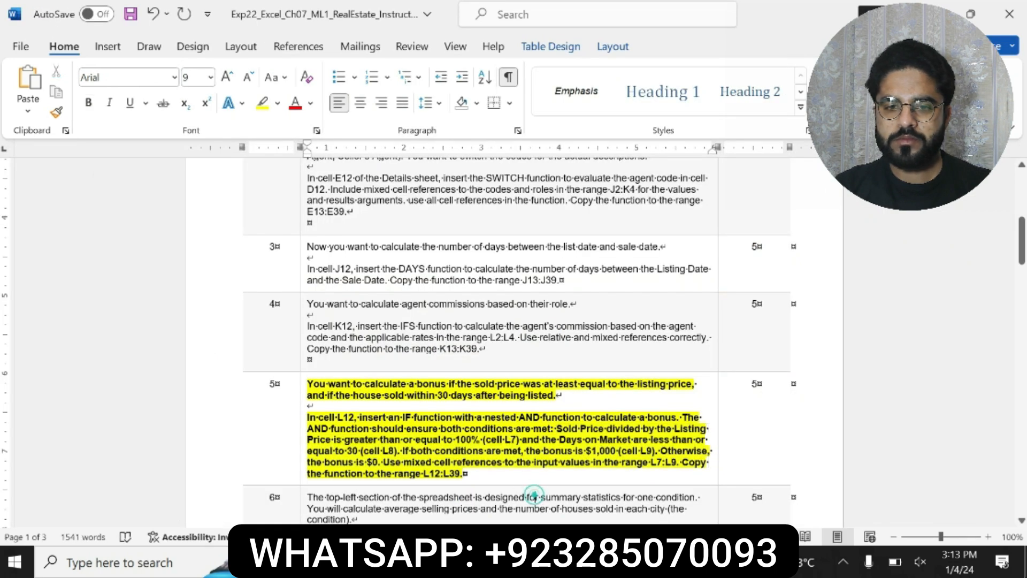
left_click(516, 474)
left_click_drag(516, 474, 471, 452)
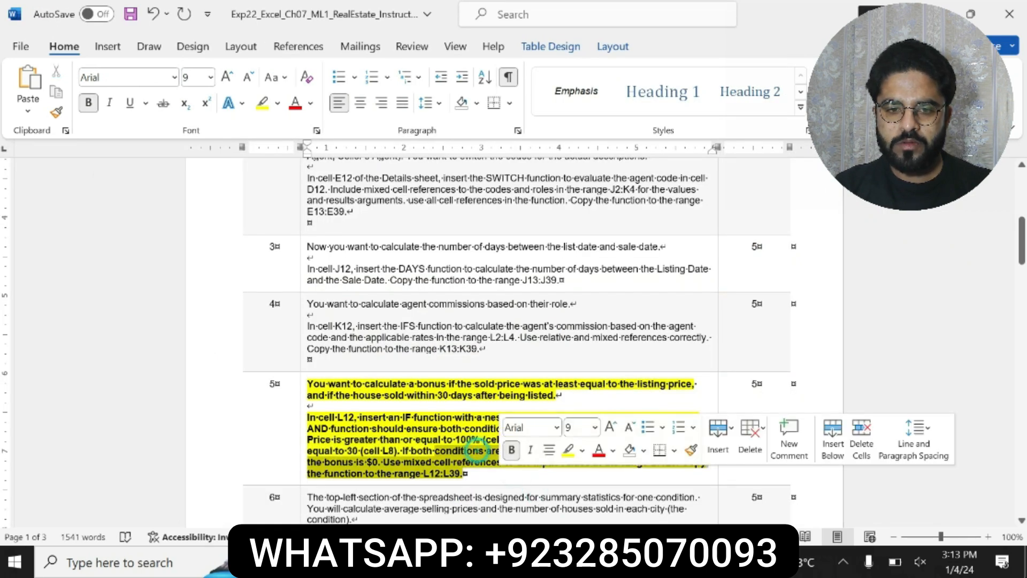
key("alt+Tab")
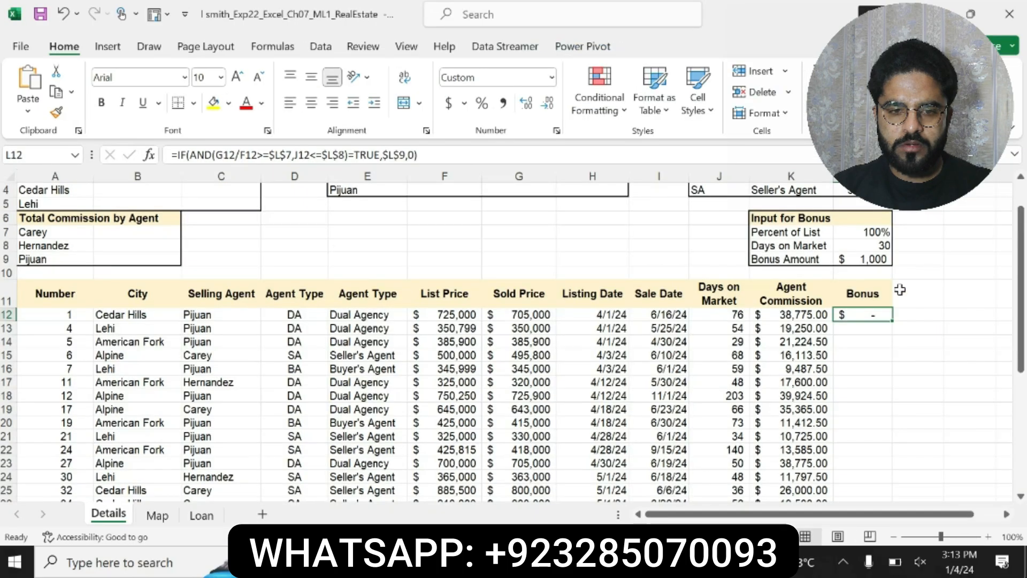
- Fill the L12 bonus formula down through L39, recheck the mixed-reference and copy instructions of step 5 in Word, and return to Excel
double_click(893, 322)
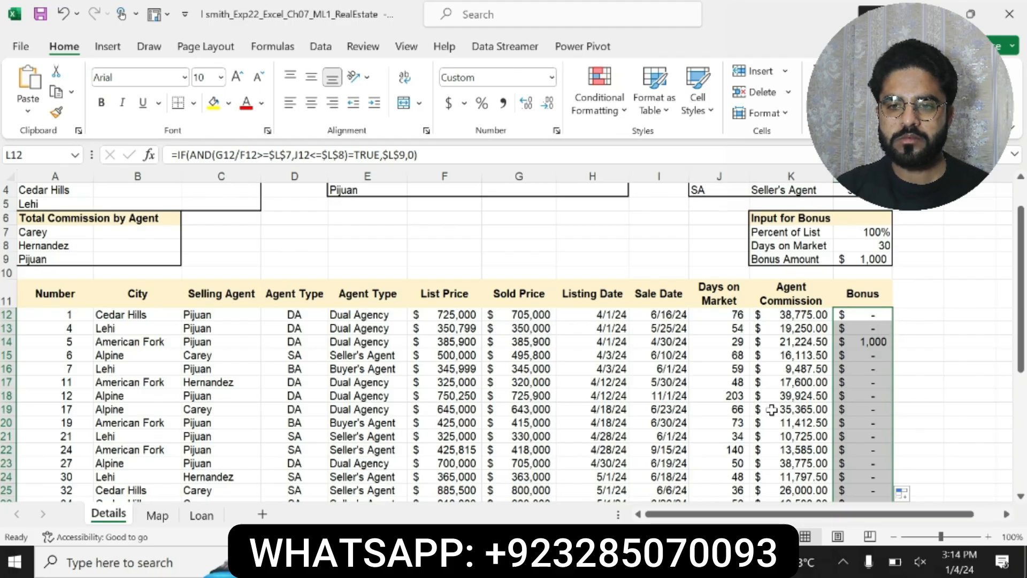
key("alt+Tab")
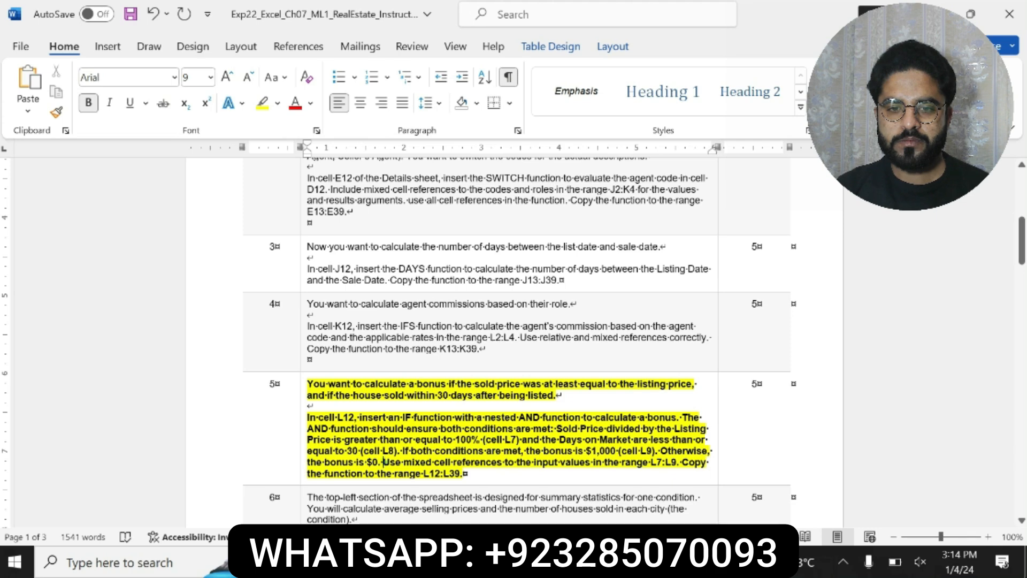
left_click_drag(385, 462, 405, 482)
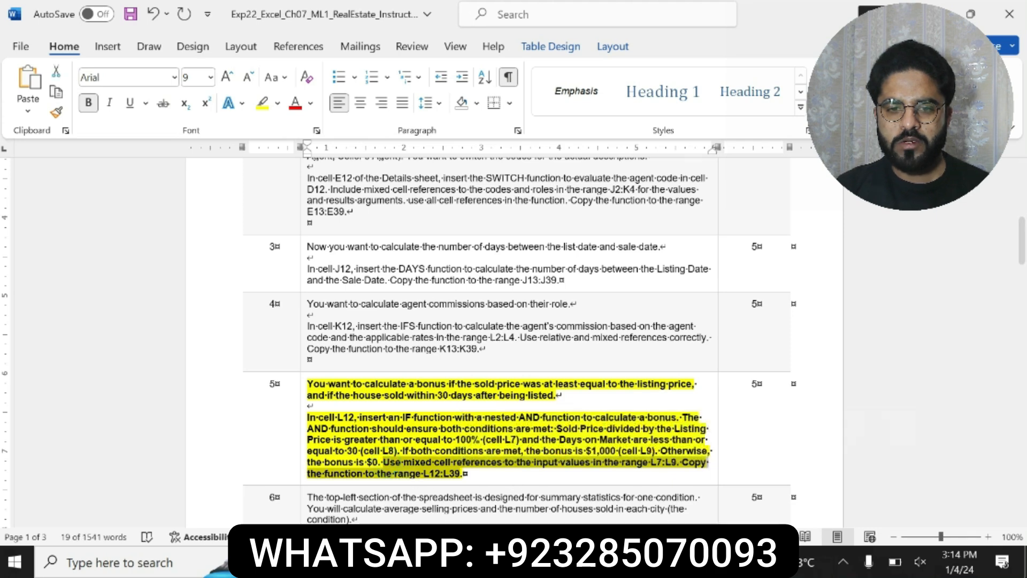
key("alt+Tab")
scroll(735, 357, "up", 2)
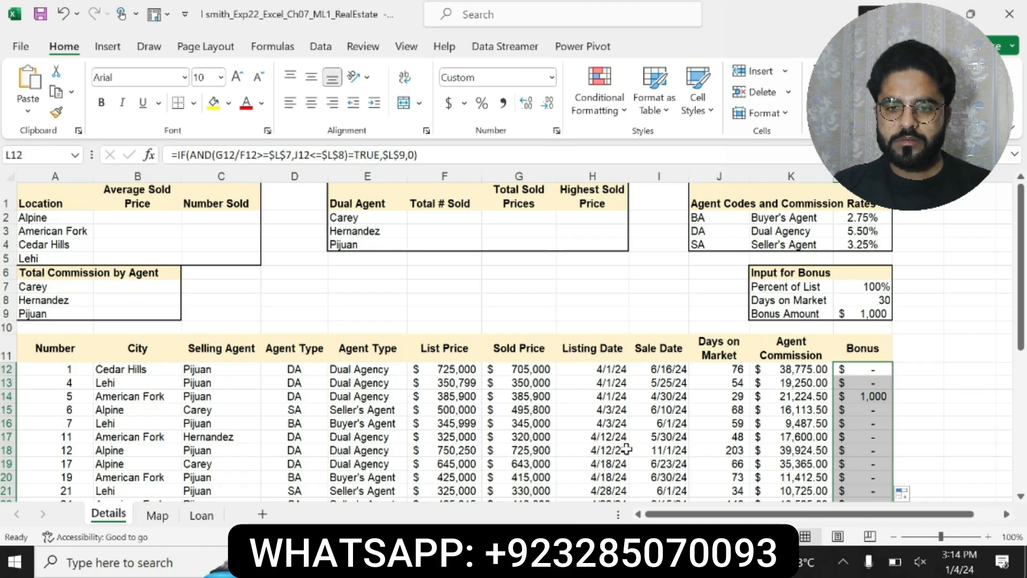
- Switch to Word and undo the bold and yellow highlighting on the step 5 instructions
key("alt+Tab")
key("ctrl+z")
key("ctrl+z")
key("ctrl+z")
key("ctrl+z")
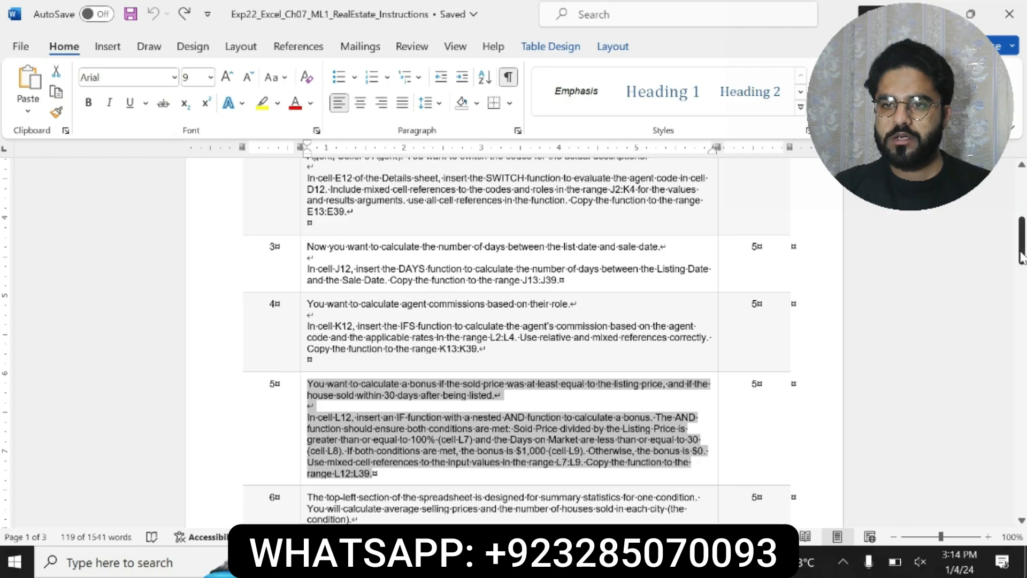
- Bold and yellow-highlight the step 6 instructions, read the AVERAGEIF paragraph for B2, and return to Excel
scroll(629, 363, "down", 2)
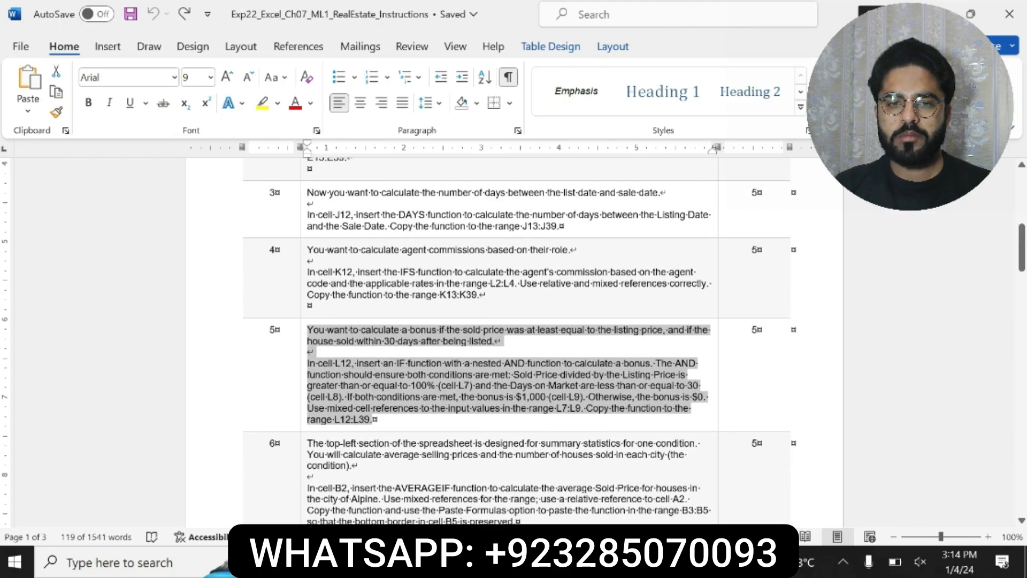
left_click_drag(308, 442, 316, 522)
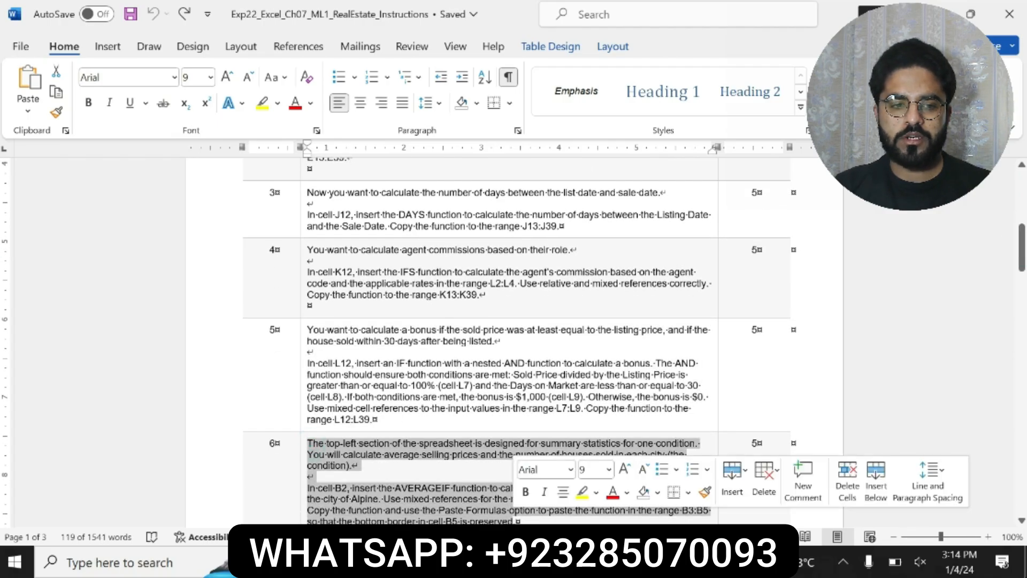
left_click(525, 492)
left_click(582, 492)
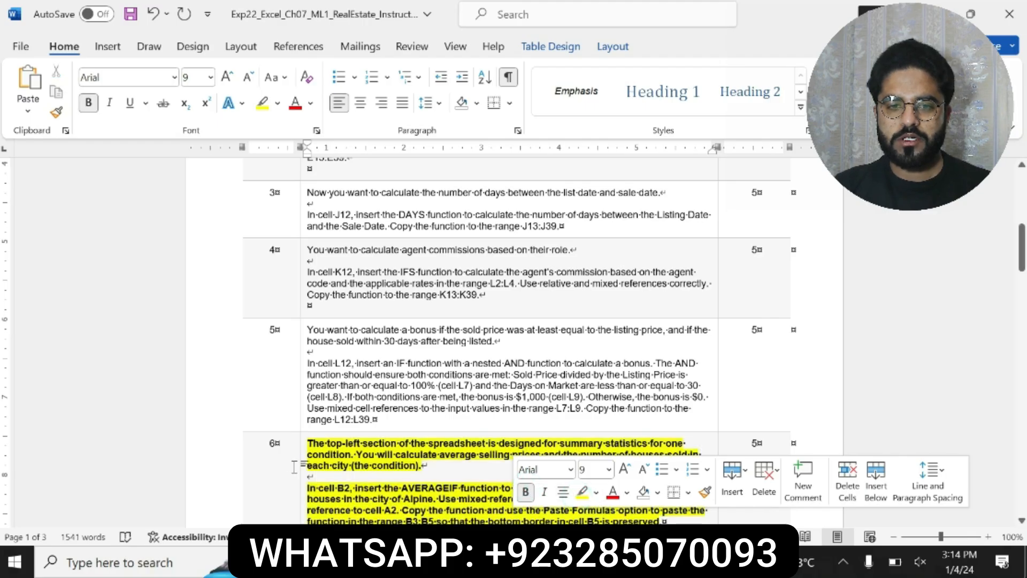
left_click_drag(307, 488, 556, 426)
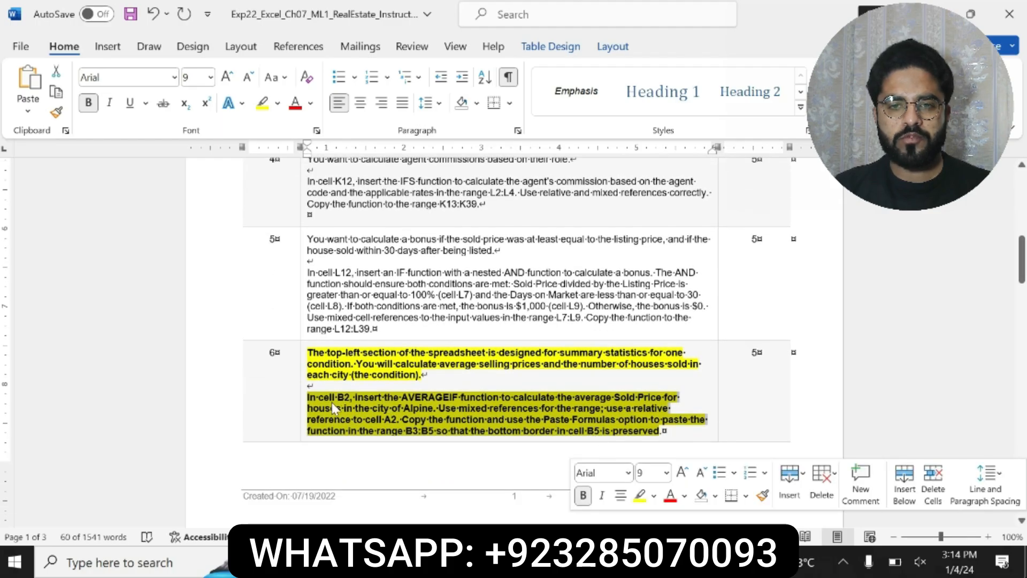
left_click(315, 394)
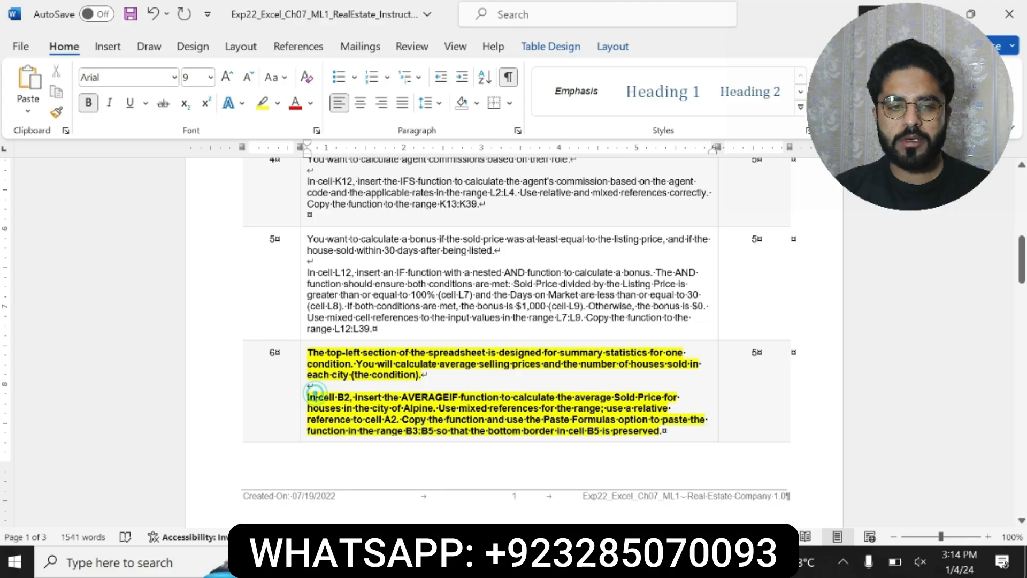
left_click_drag(308, 396, 661, 431)
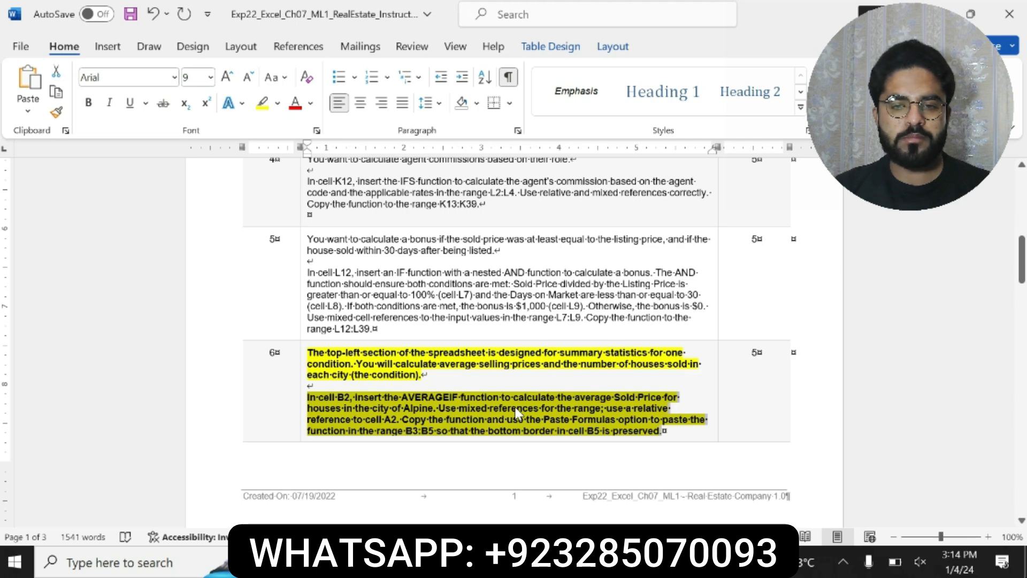
key("alt+Tab")
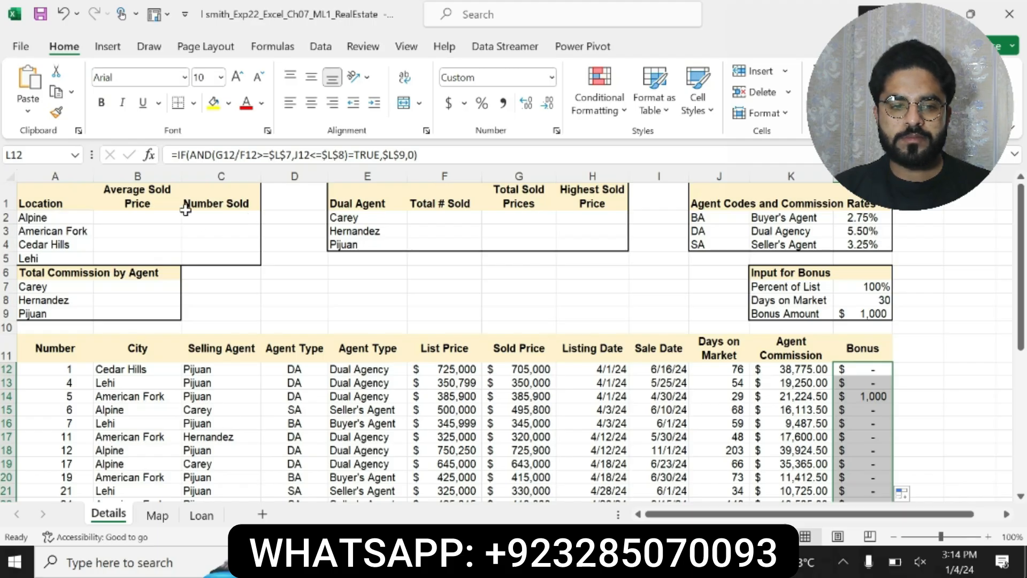
- Start an AVERAGEIF function in B2 with the absolute city range $B$12:$B$39 as its range argument
left_click(146, 217)
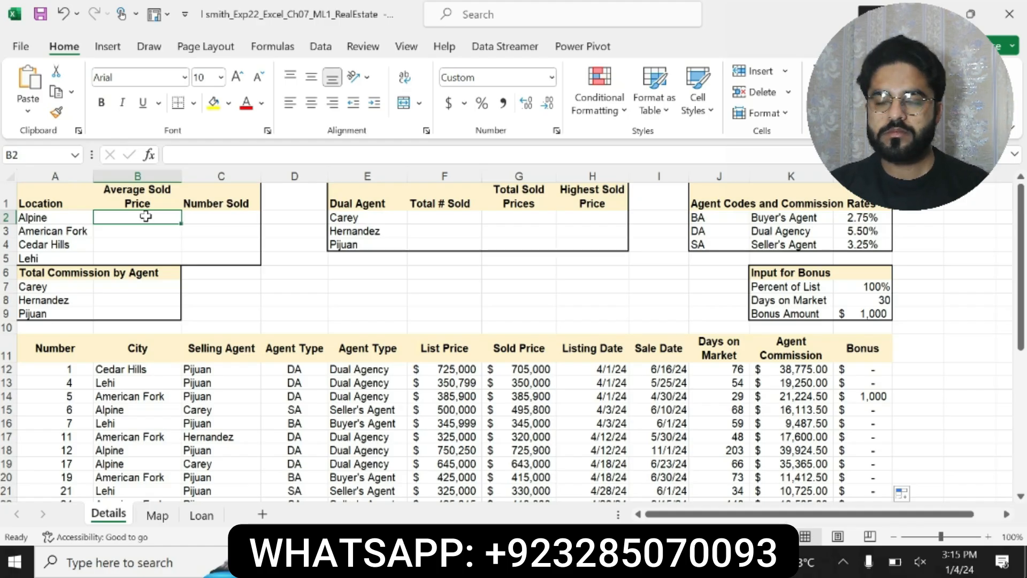
type("=AVE")
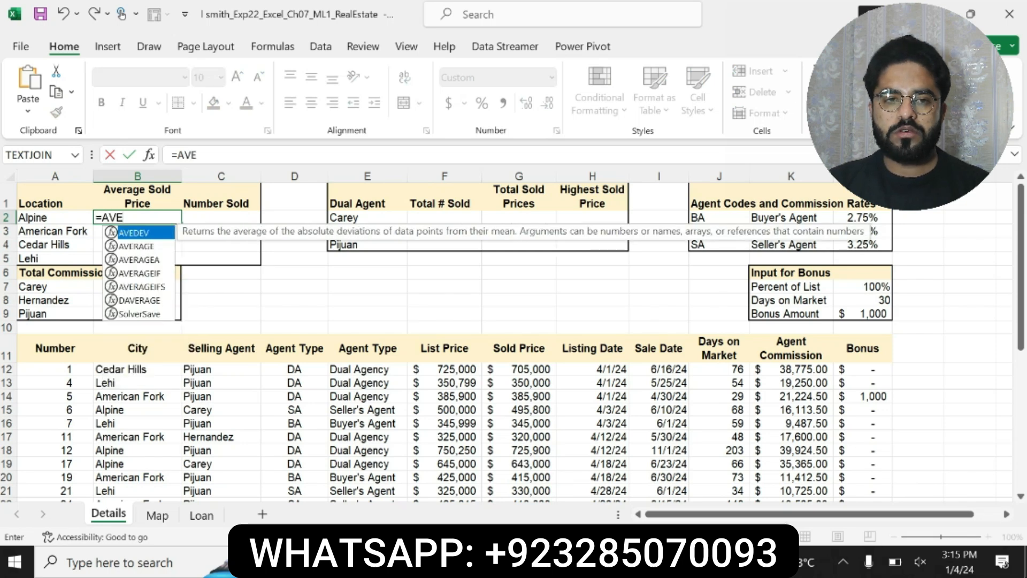
double_click(147, 273)
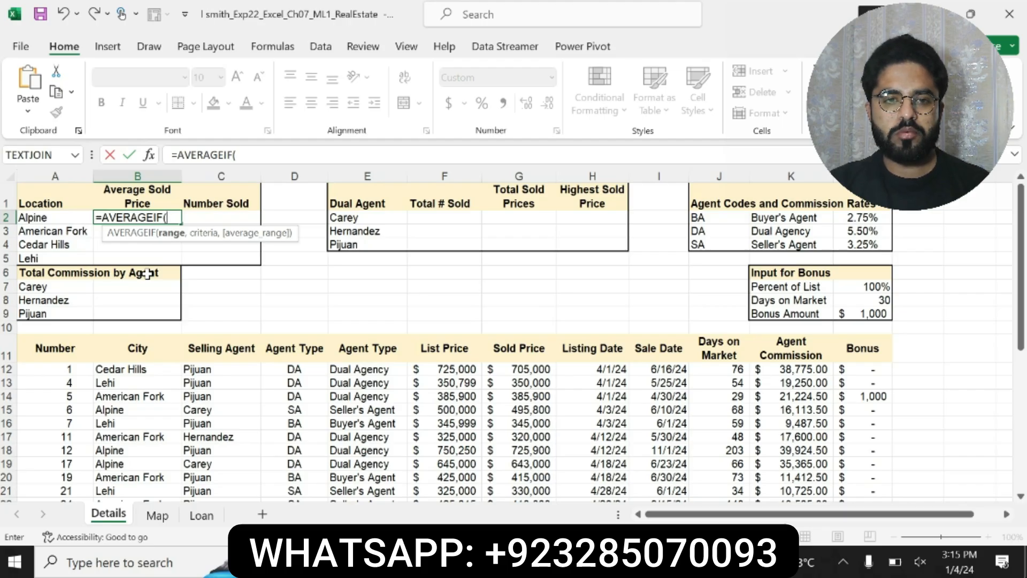
type("B12")
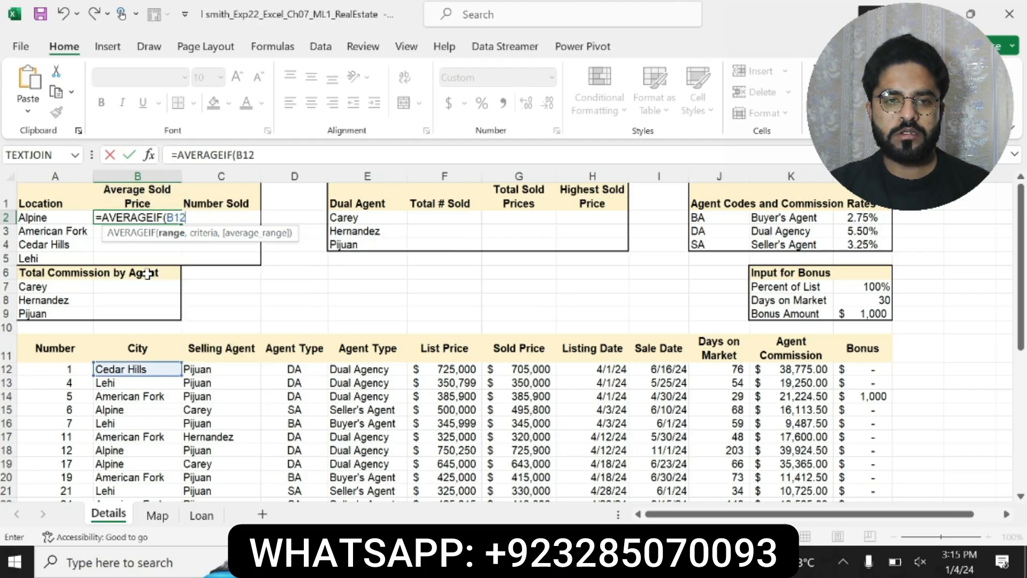
type(":B39")
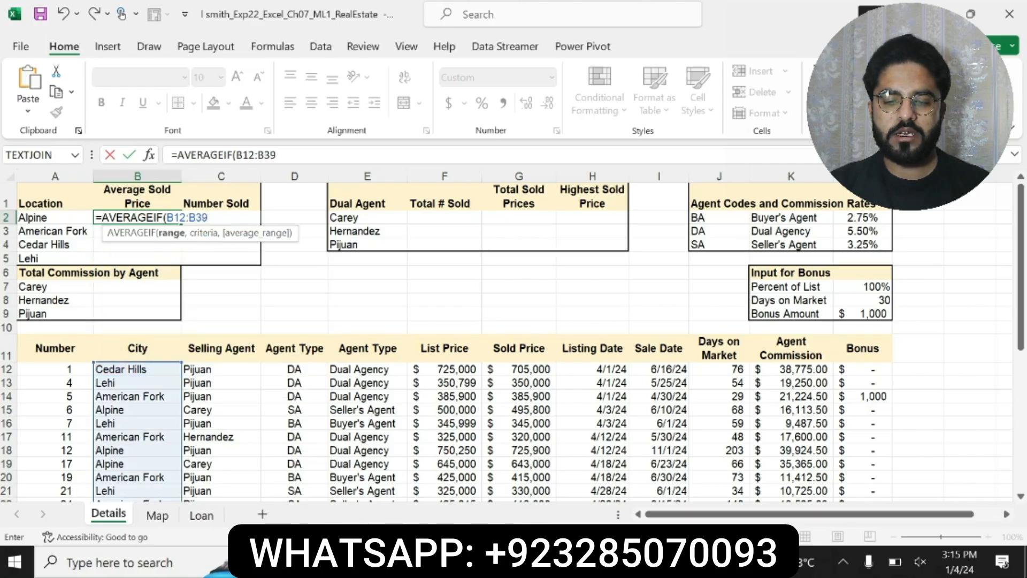
left_click_drag(236, 154, 276, 155)
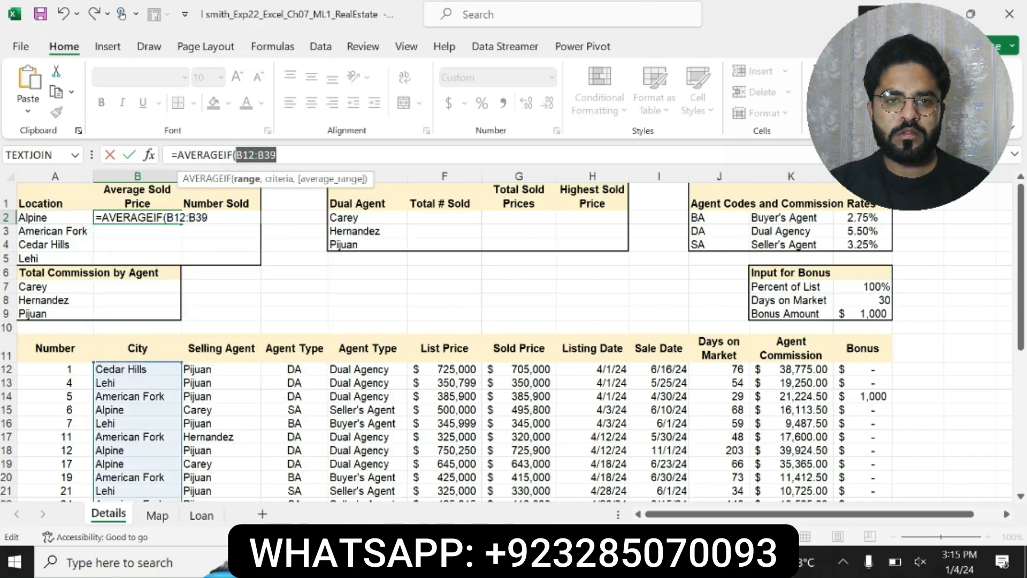
key("F4")
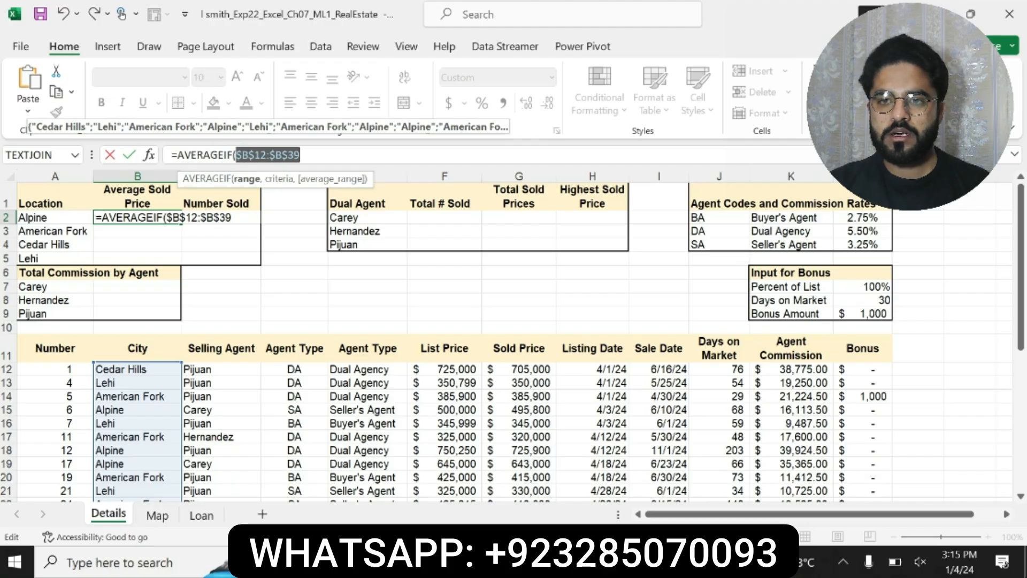
left_click(311, 151)
type(",")
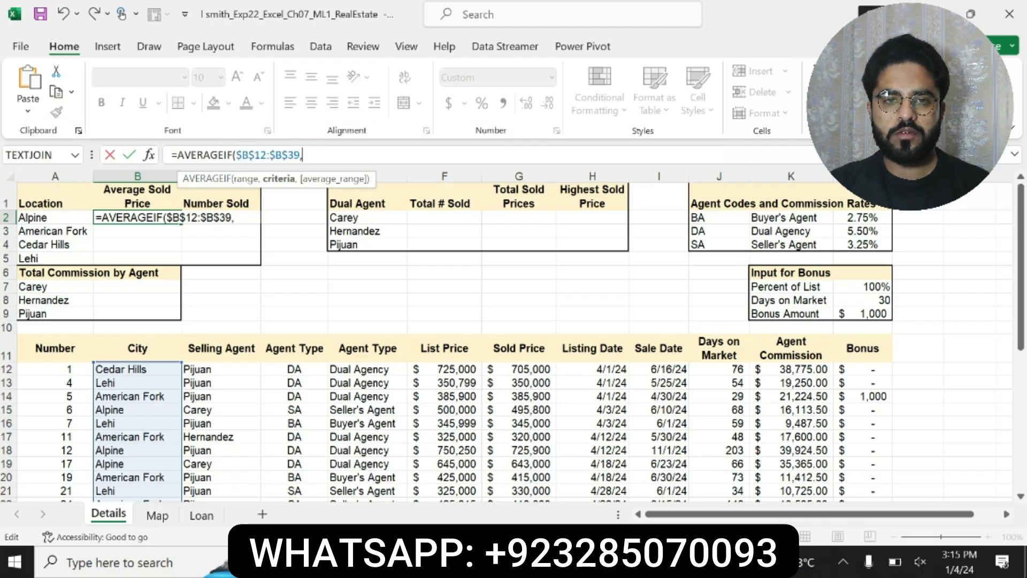
- Add A2 as the criteria and the absolute range $G$12:$G$39 as the average range, and enter the AVERAGEIF formula in B2
type("A2")
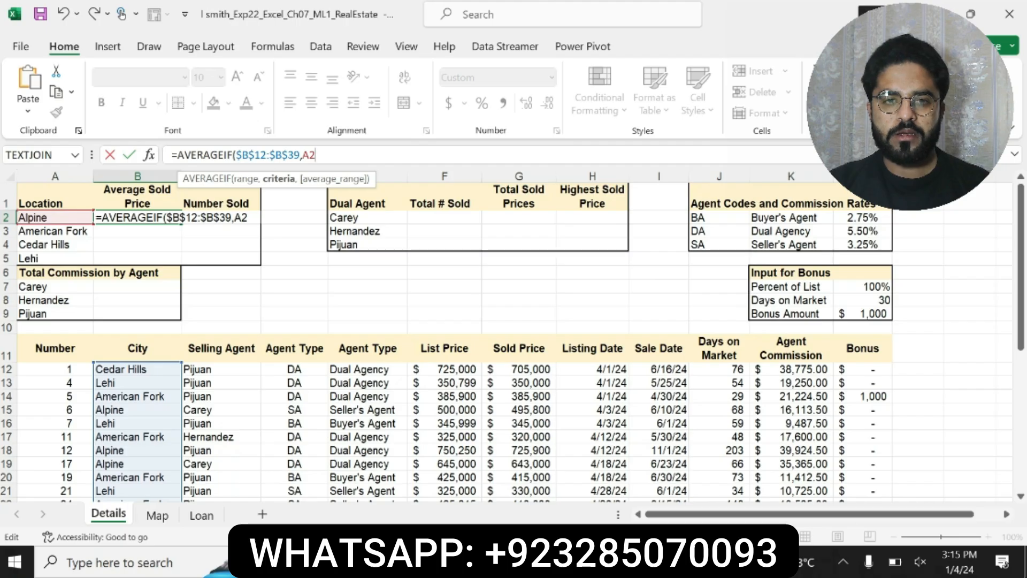
type(",G12")
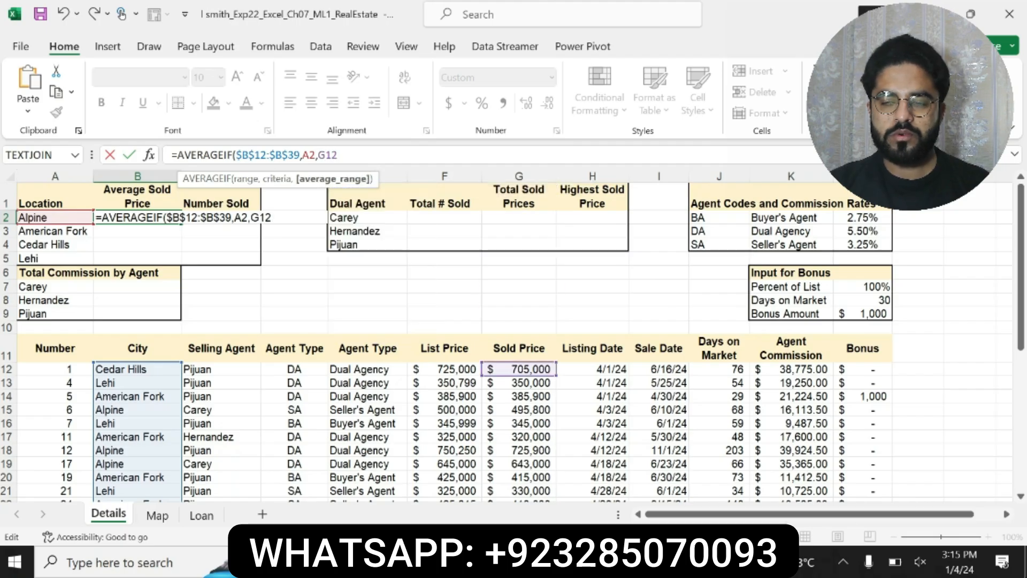
type(":G3")
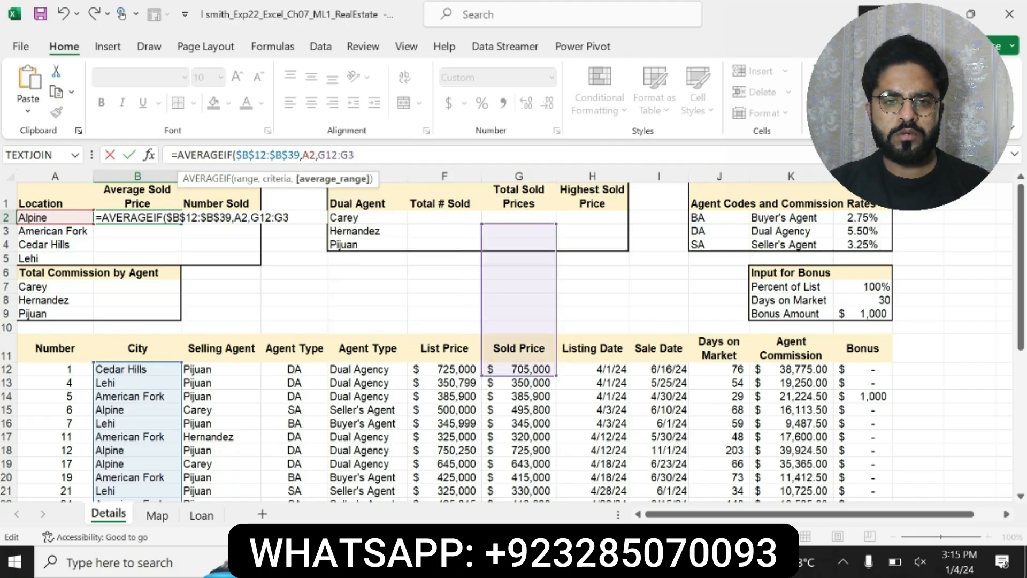
type("9)")
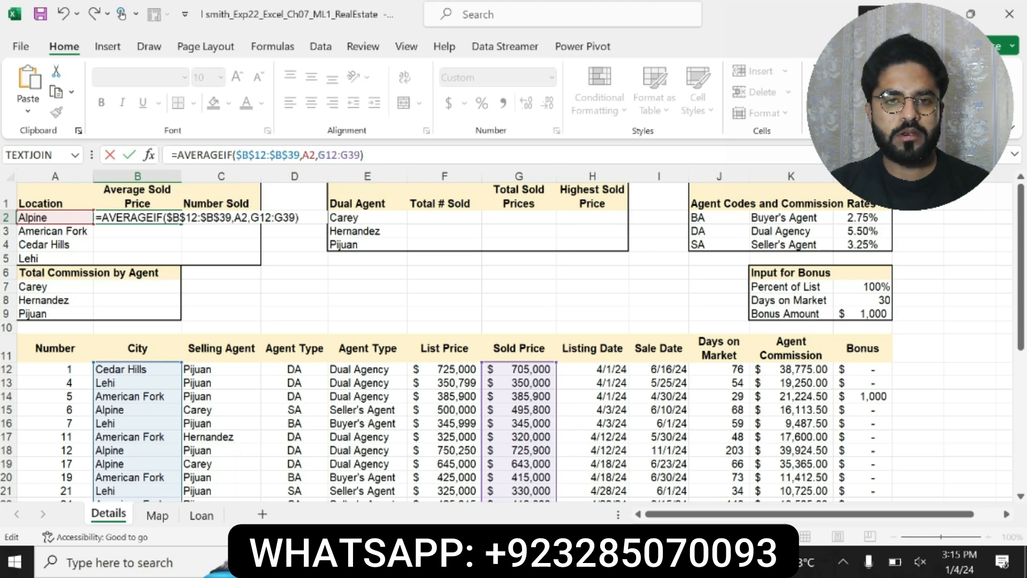
left_click_drag(318, 154, 355, 155)
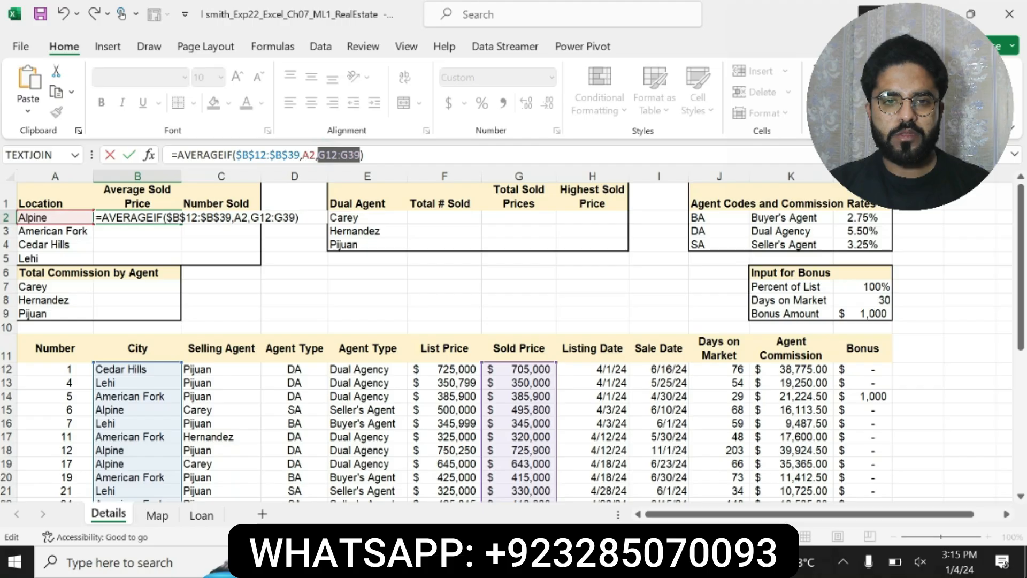
key("F4")
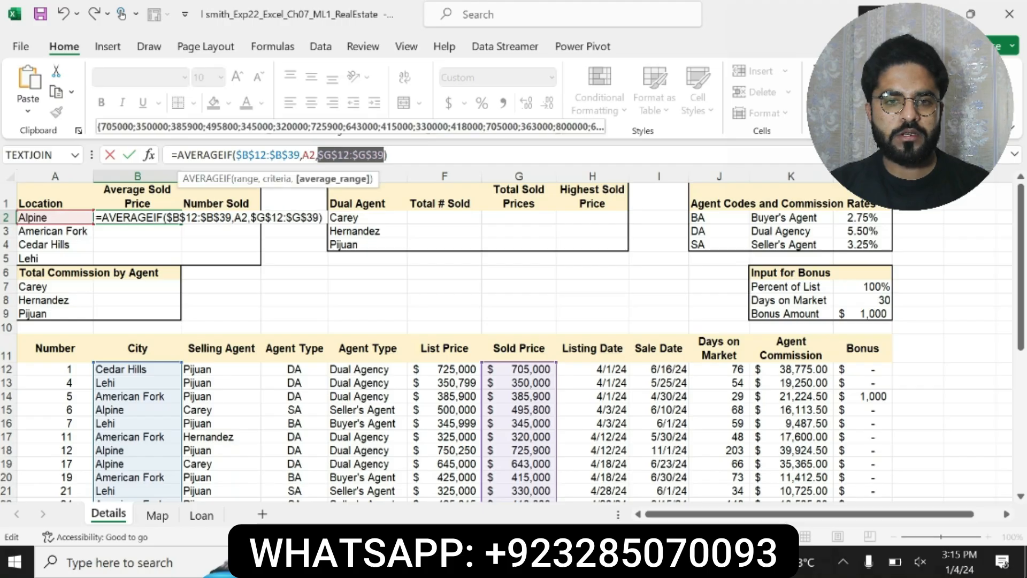
key("Return")
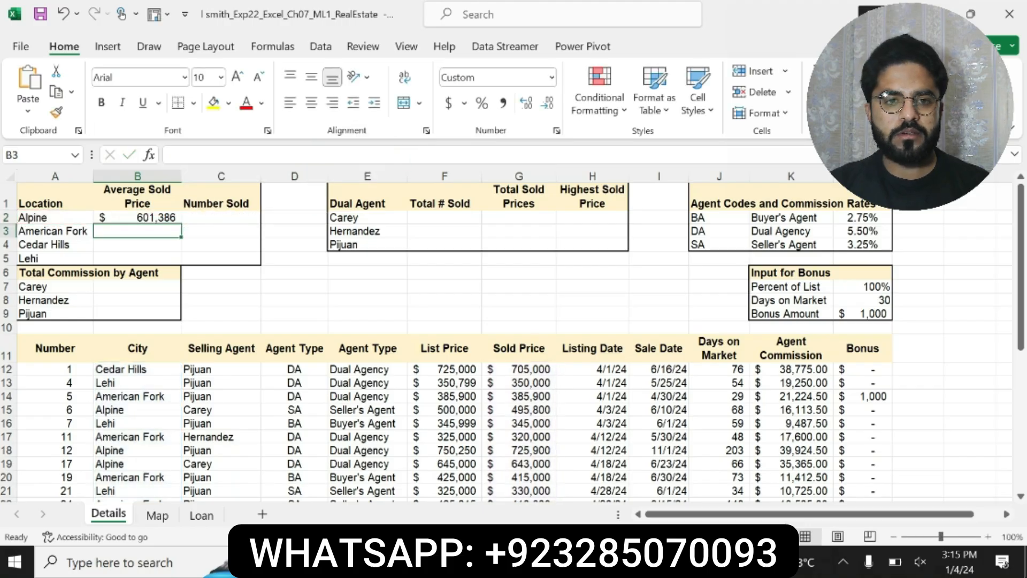
- Select B2, check the Paste Formulas instruction and target range of step 6 in Word, and return to Excel
left_click(169, 216)
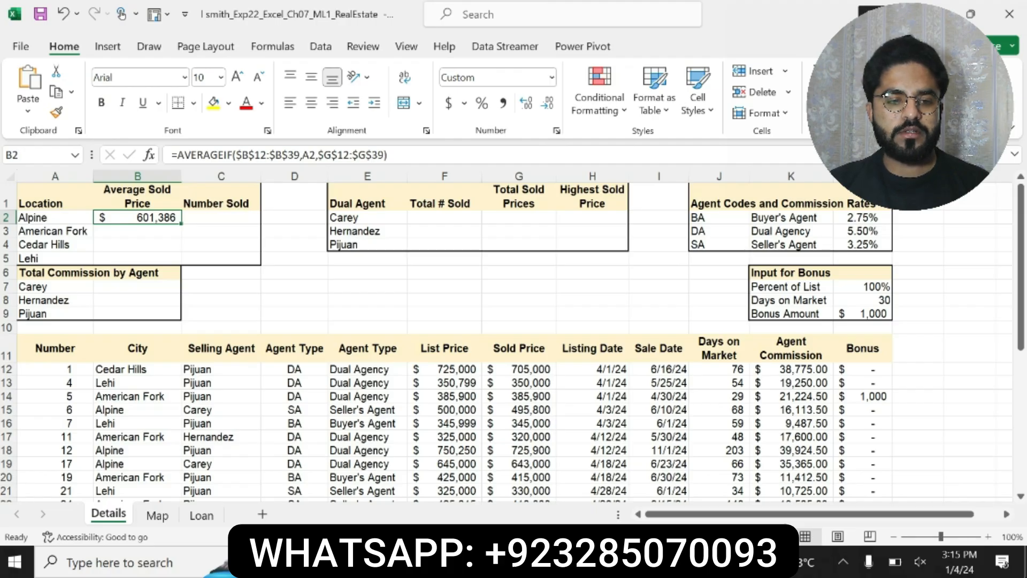
key("alt+Tab")
left_click(527, 416)
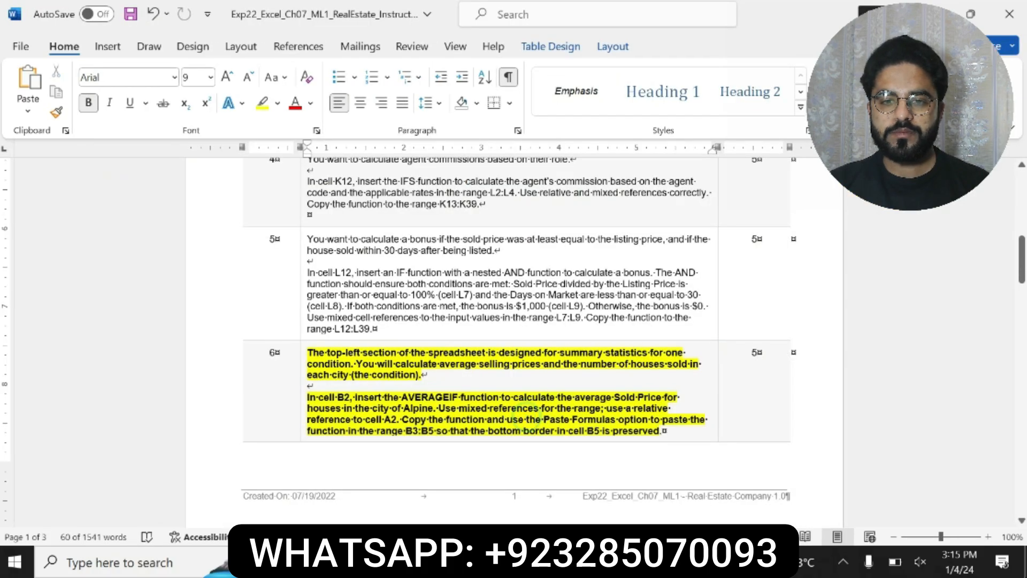
left_click_drag(403, 419, 660, 431)
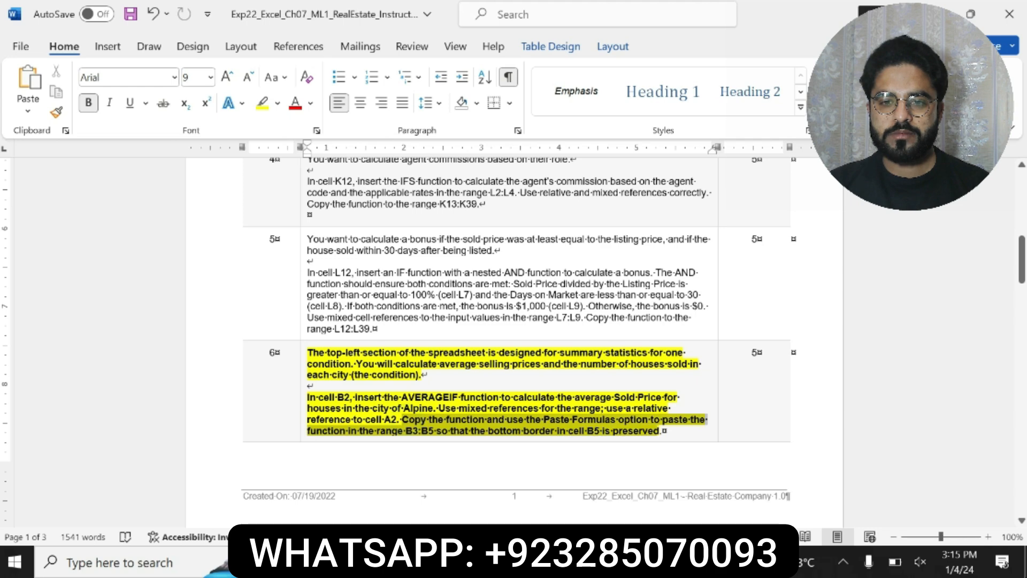
left_click(405, 433)
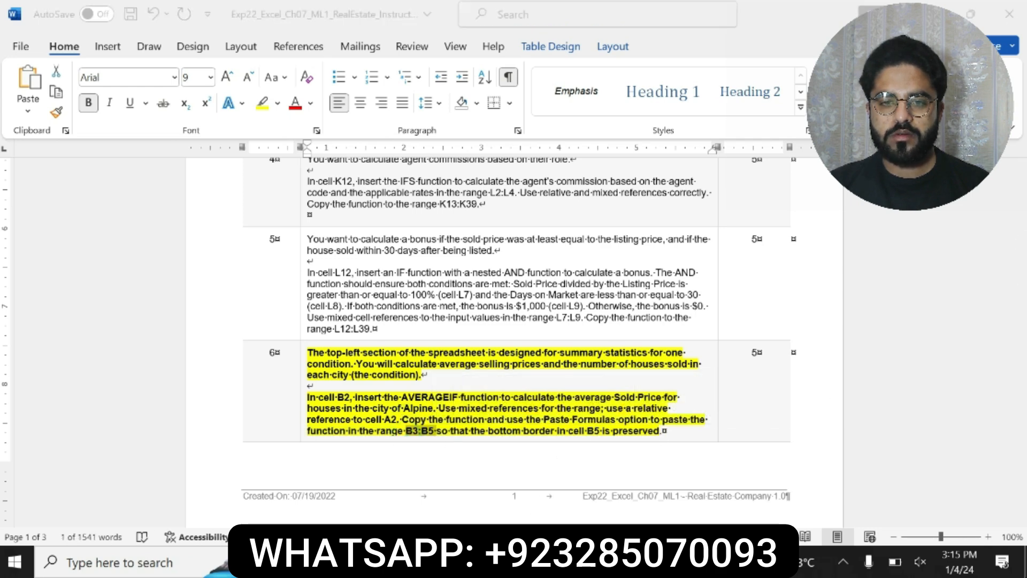
key("alt+Tab")
- Copy B2 and paste its formula into B3:B5 while preserving the borders, and review the pasted formula in B3
key("ctrl+c")
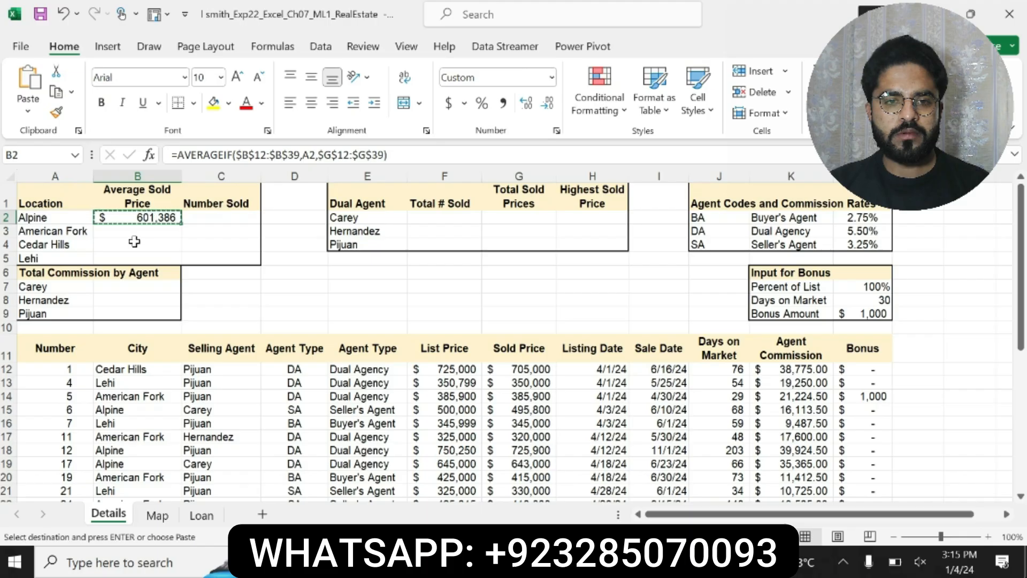
left_click_drag(124, 232, 122, 258)
left_click(28, 111)
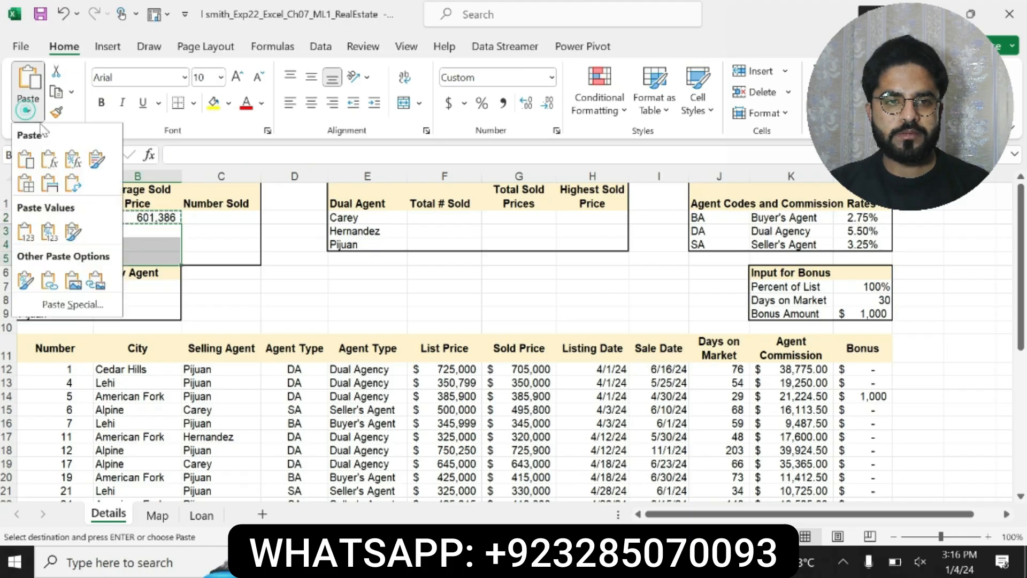
left_click(69, 157)
key("Escape")
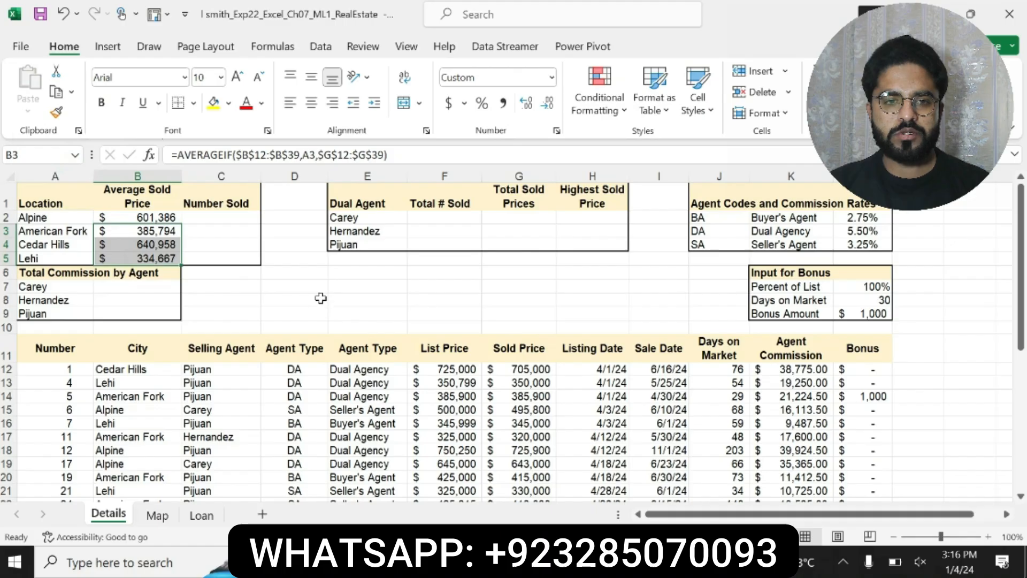
left_click_drag(399, 155, 172, 155)
key("Return")
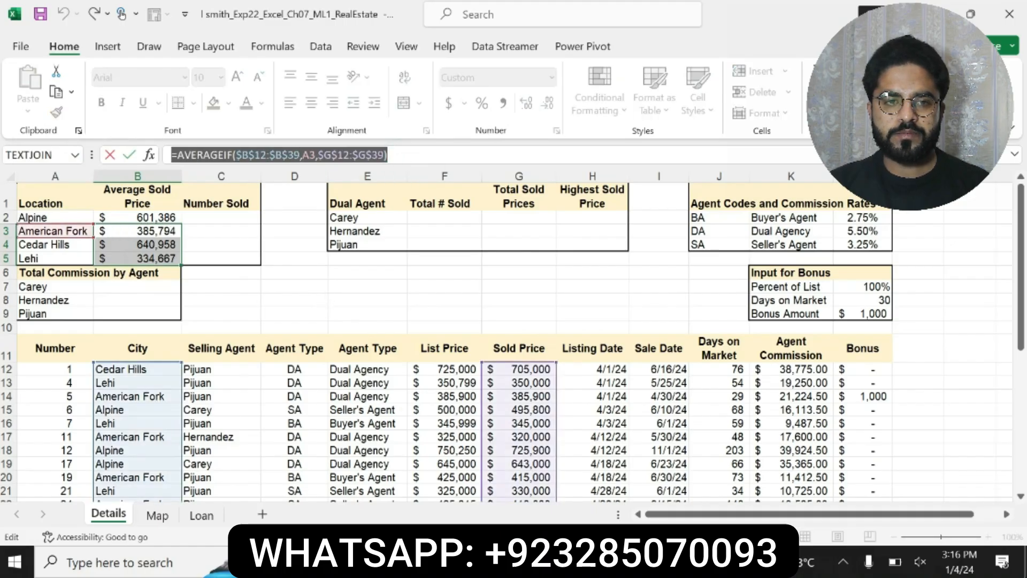
- Select C2 on the Details sheet, switch to Word, and undo the bold and yellow highlighting of the step 6 instruction
left_click(206, 219)
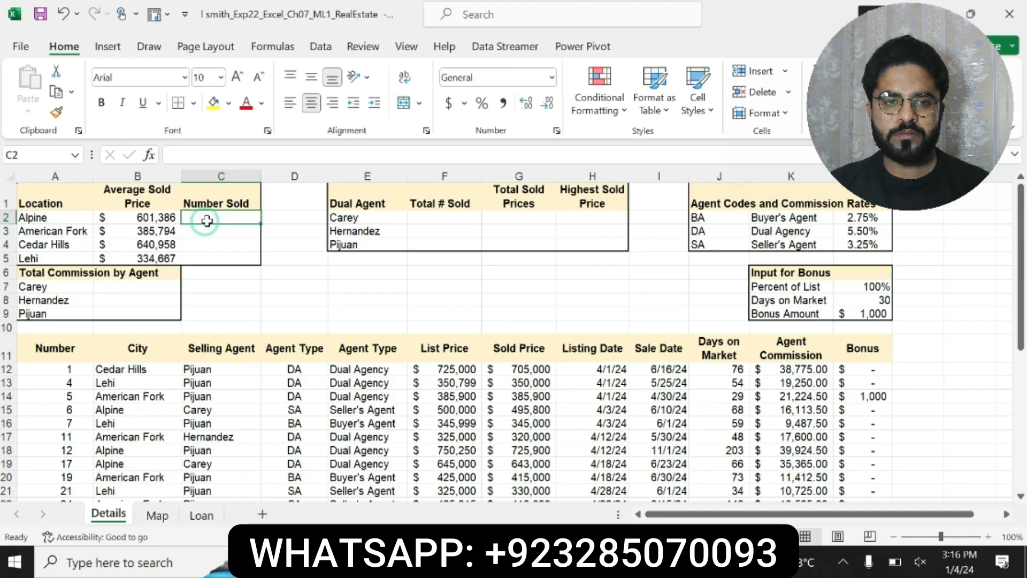
key("alt+Tab")
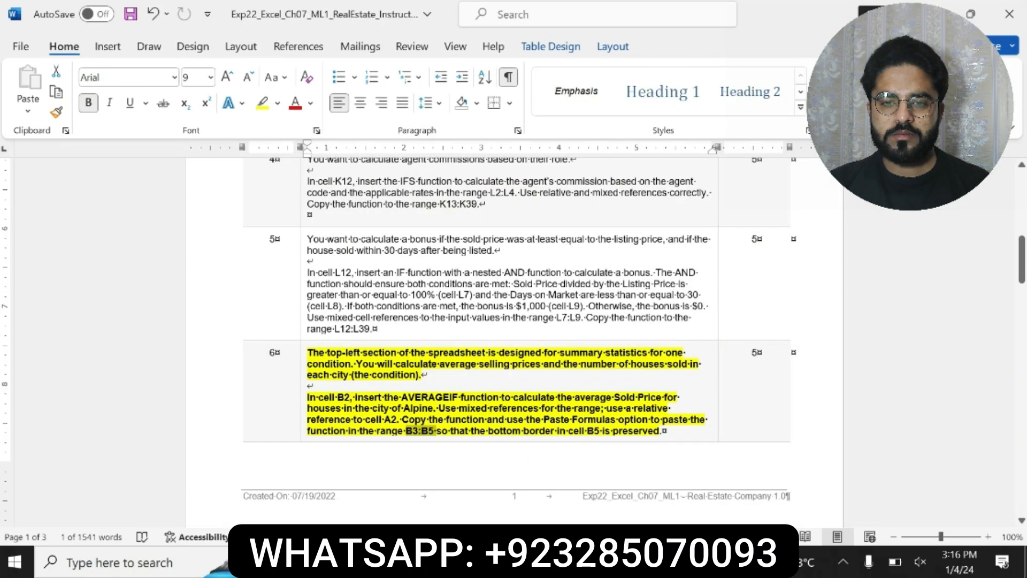
left_click(475, 420)
key("ctrl+z")
key("ctrl+z")
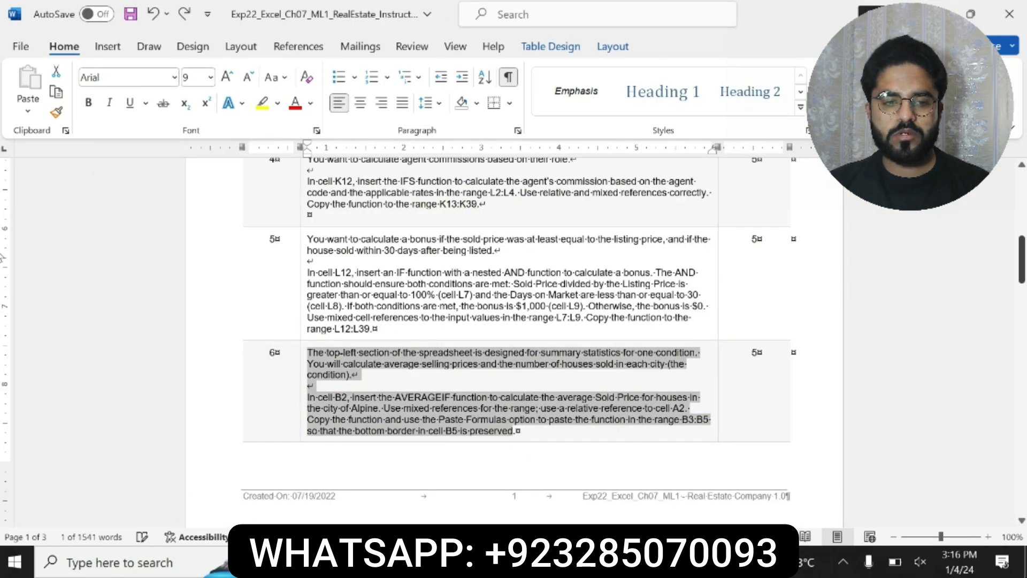
- Make the step 7 instruction text bold and highlight it in yellow
left_click_drag(1022, 265, 1022, 311)
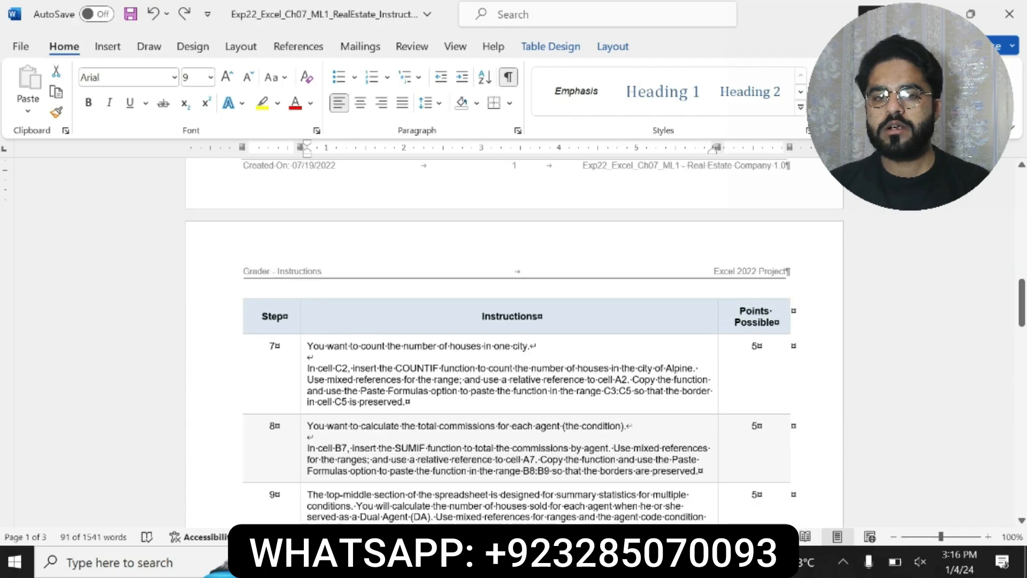
left_click(310, 348)
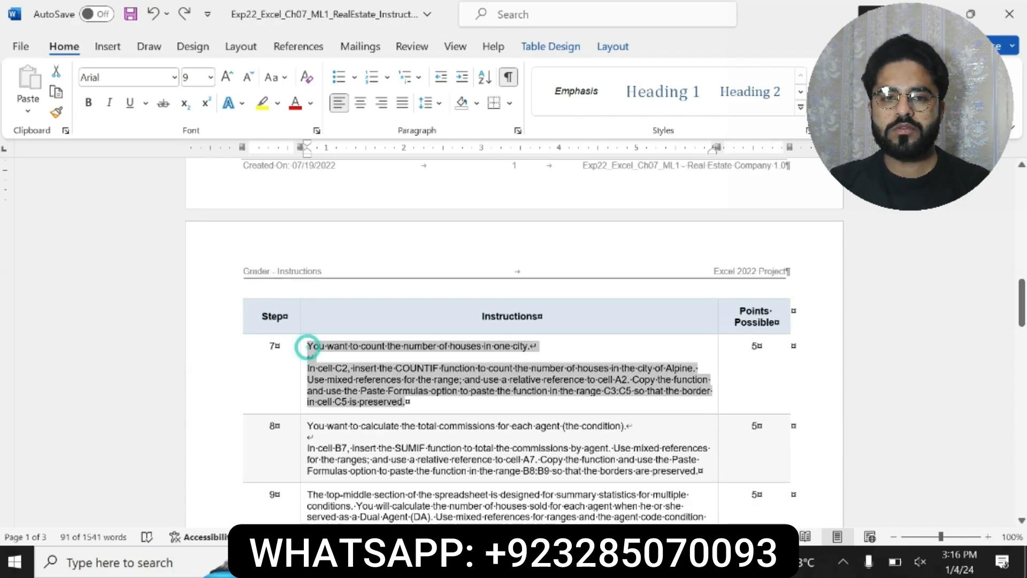
left_click(418, 373)
left_click(475, 374)
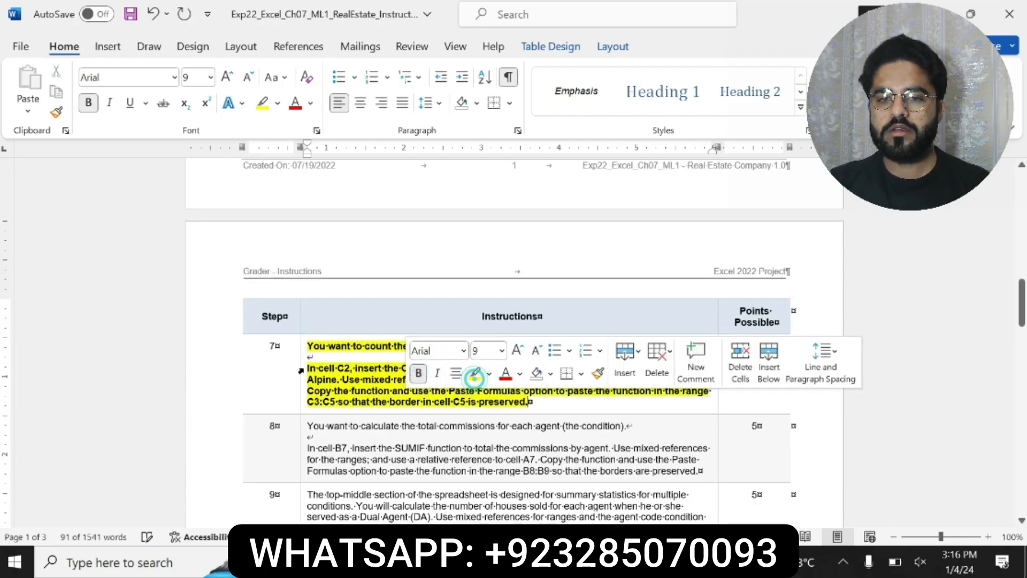
- Review the step 7 instruction about the COUNTIF function for cell C2, and return to Excel
mouse_move(308, 369)
left_mouse_down()
mouse_move(679, 370)
mouse_move(690, 380)
mouse_move(529, 403)
left_mouse_up()
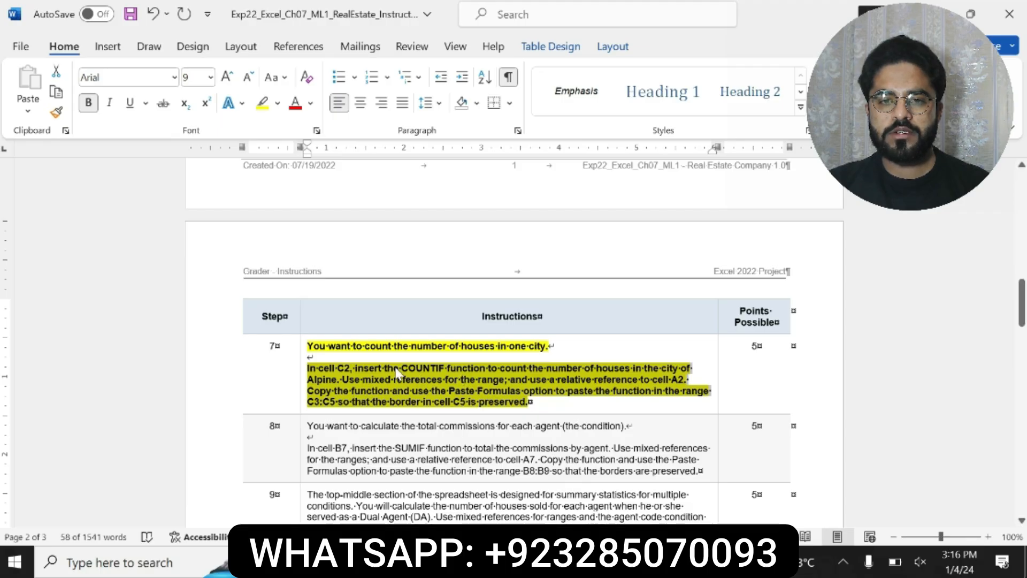
left_click(331, 367)
left_click(305, 368)
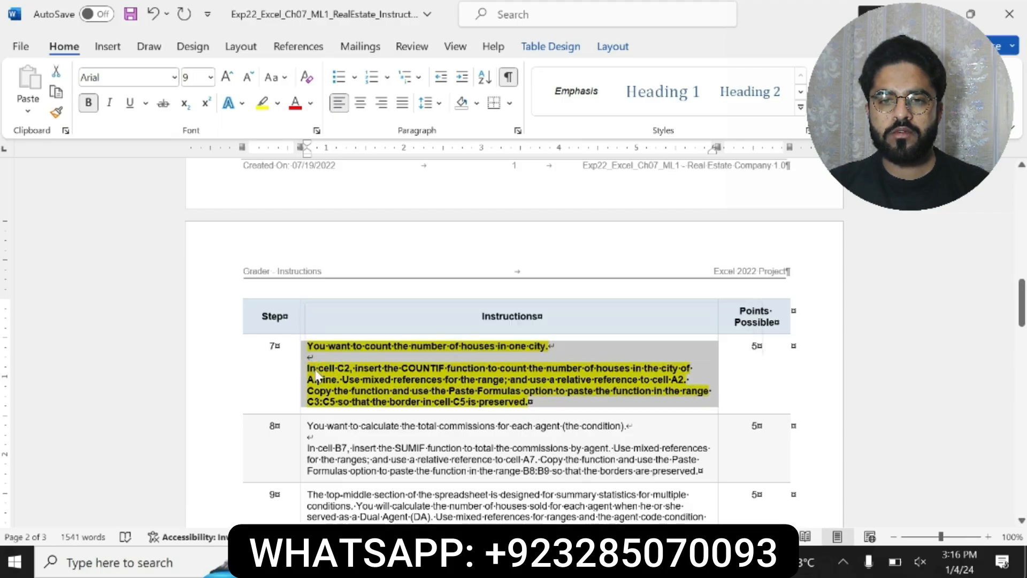
left_click(314, 369)
left_click_drag(309, 369, 530, 402)
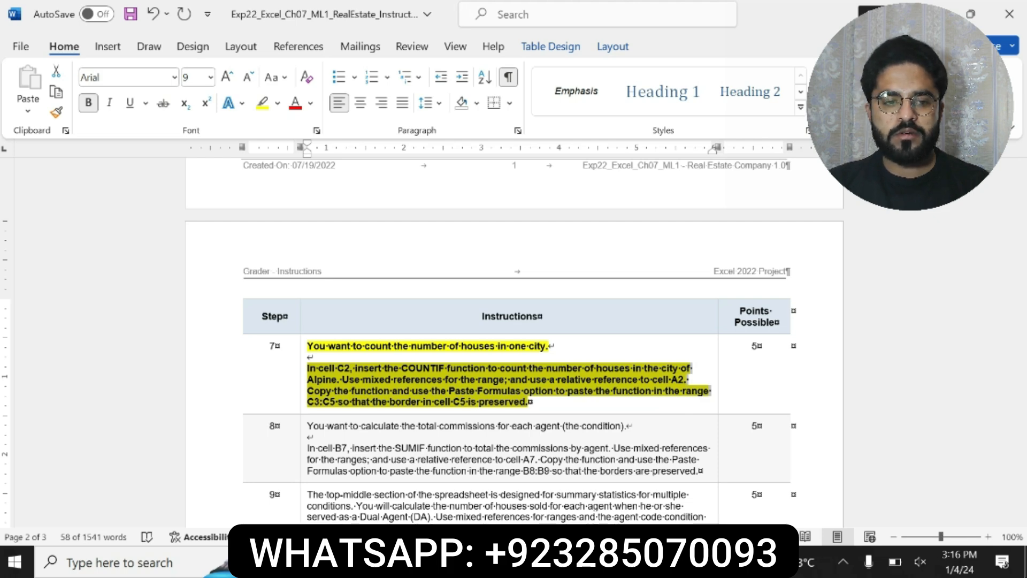
key("alt+Tab")
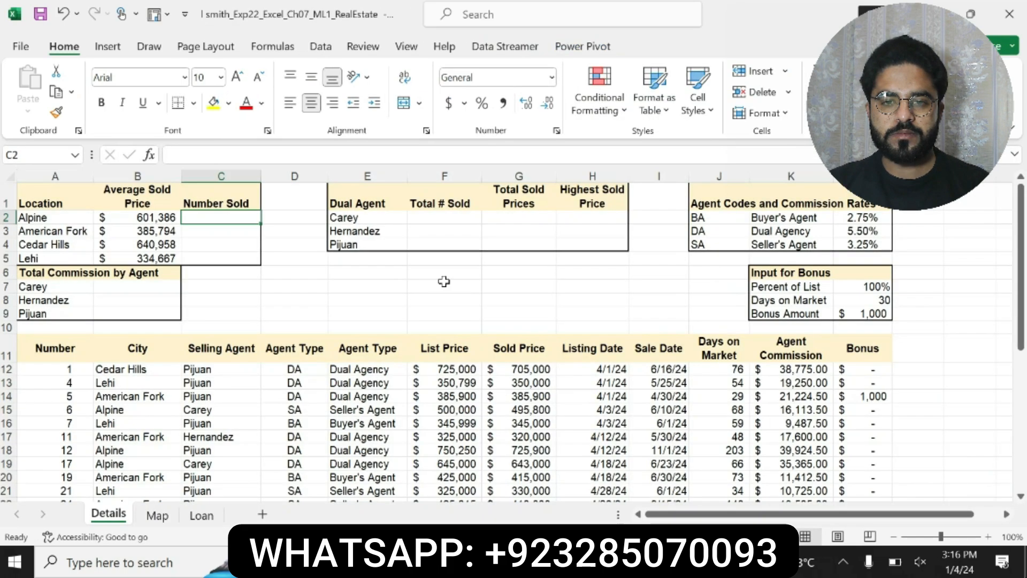
- Enter a COUNTIF formula in C2 with the absolute city range $B$12:$B$39 and A2 as the criteria
type("=")
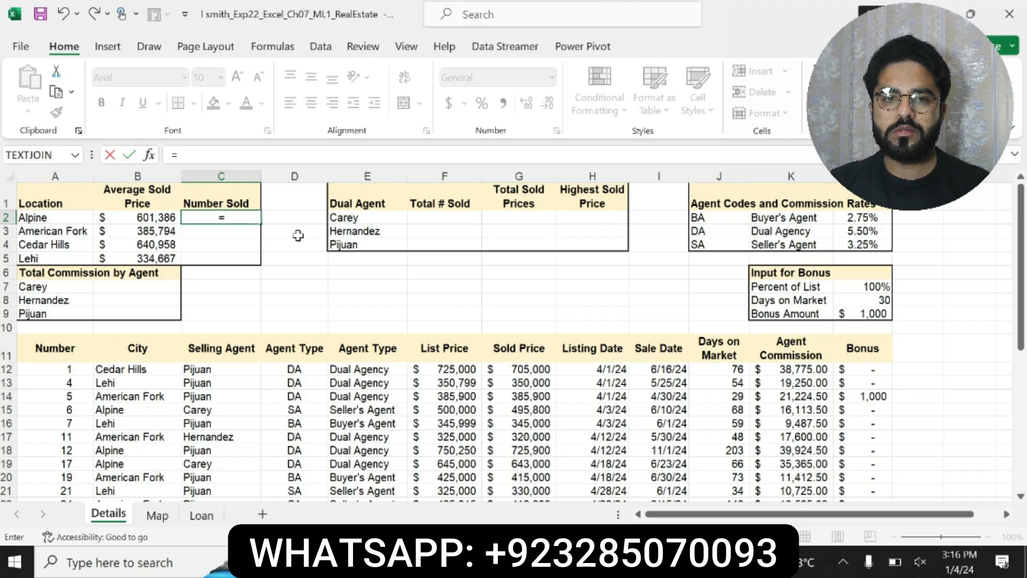
type("COUN")
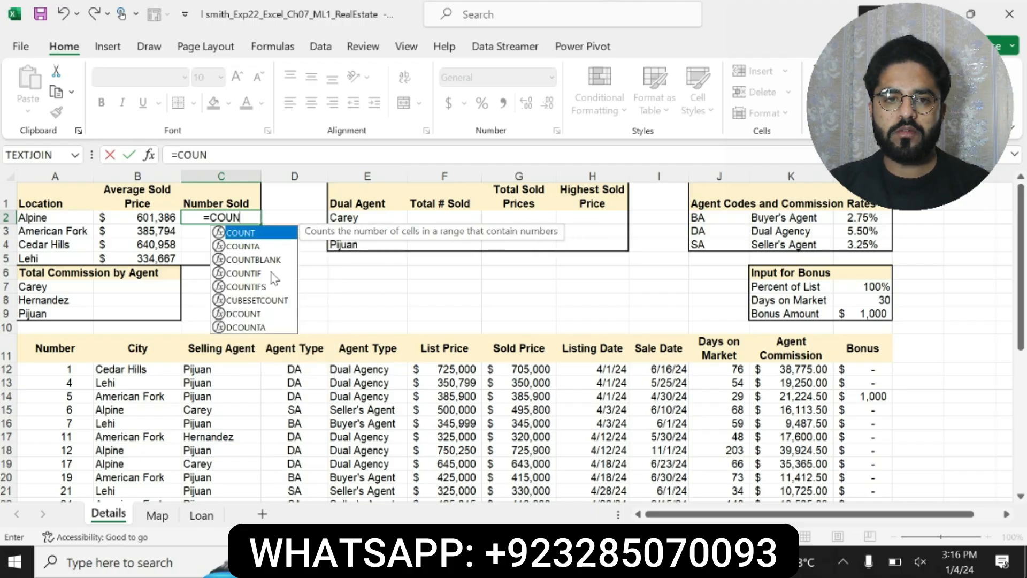
double_click(270, 273)
type("B1")
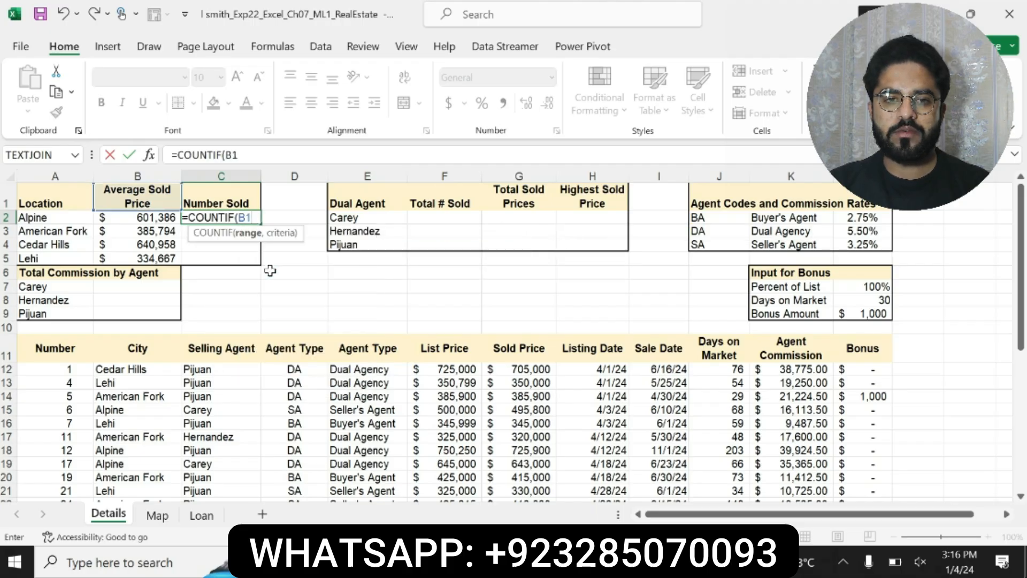
type("2:B39")
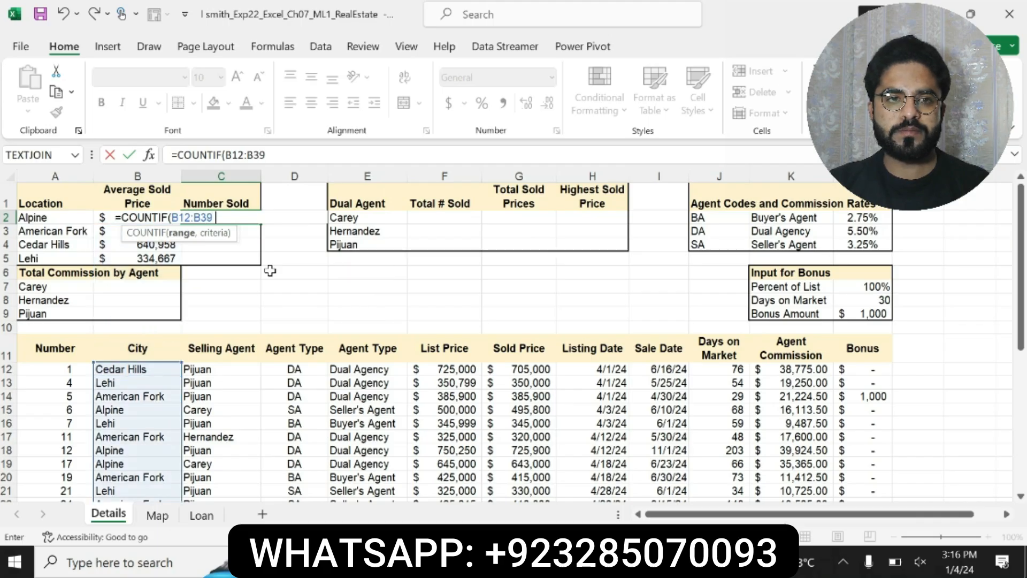
type(",")
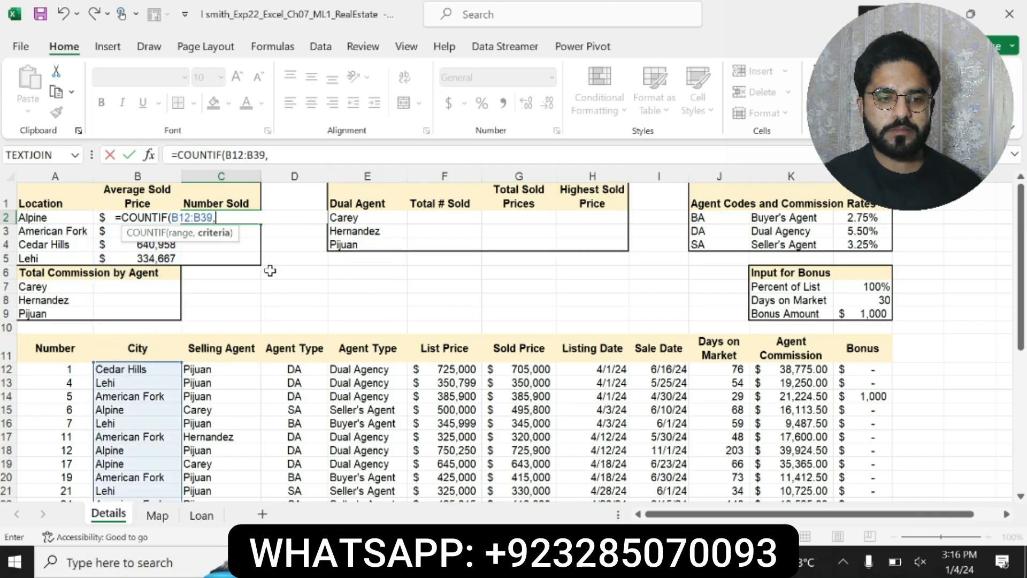
type("A2")
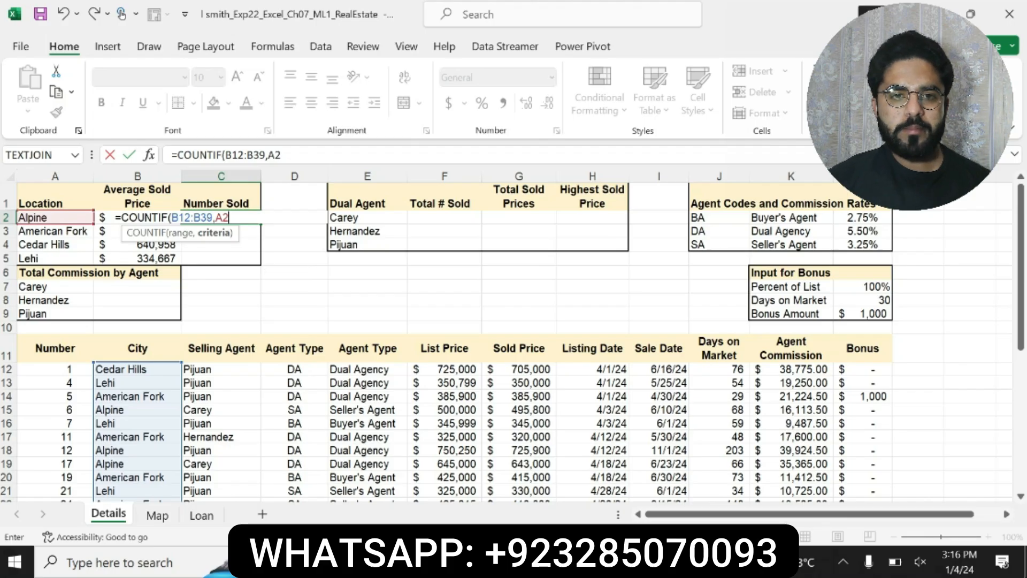
left_click_drag(225, 155, 266, 155)
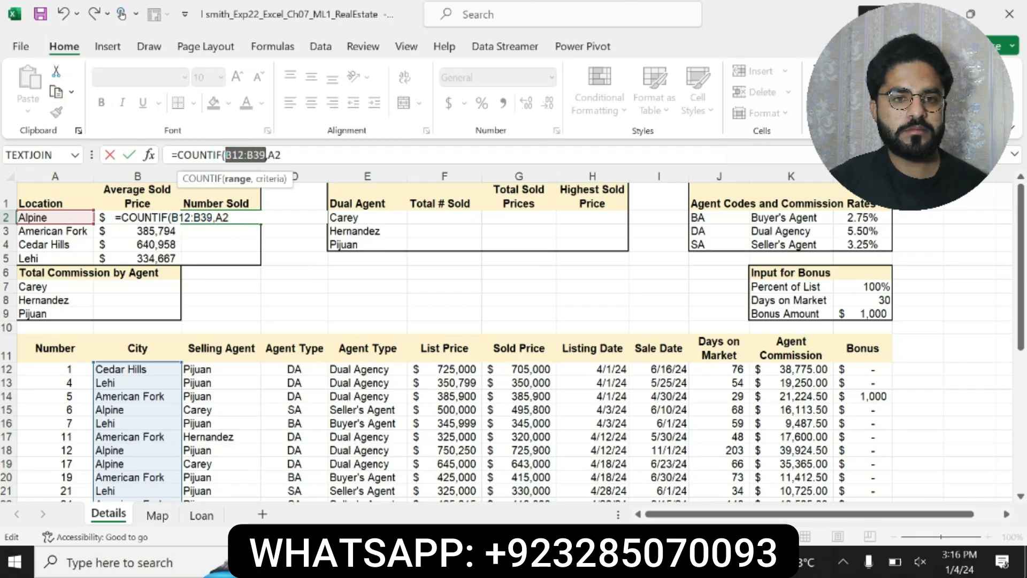
key("F4")
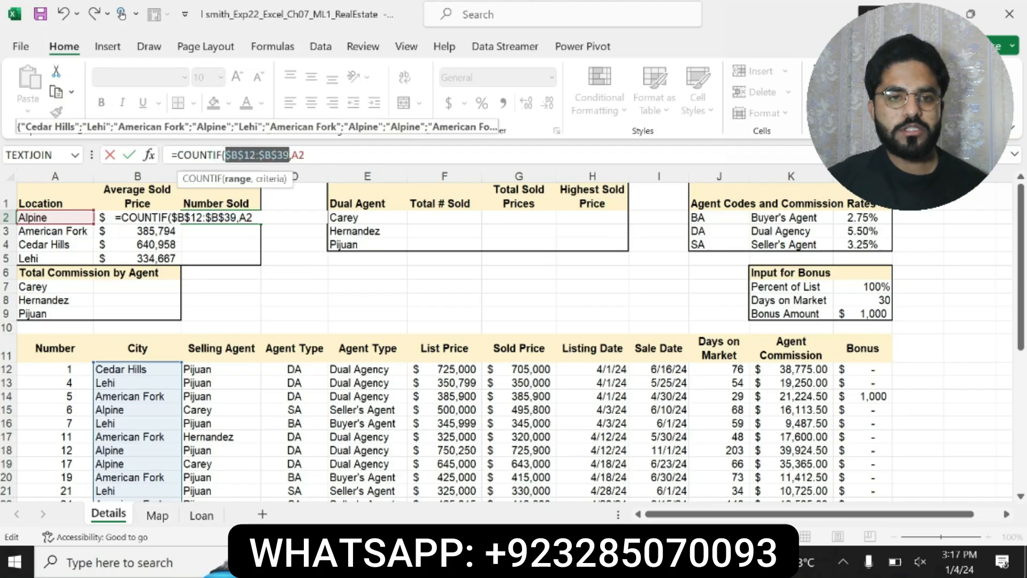
key("Return")
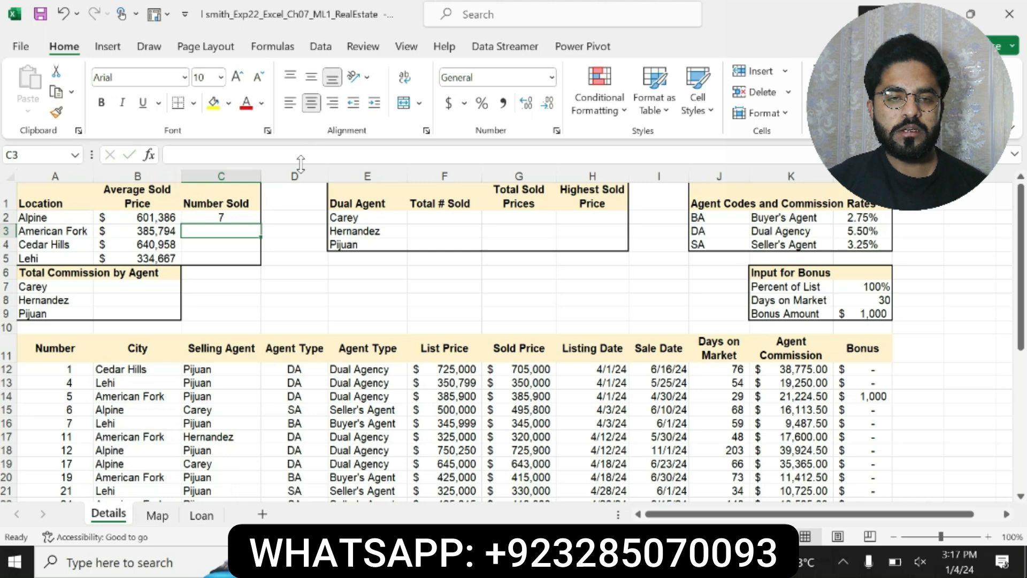
- Select C2, check the Paste Formulas instruction and target range of step 7 in Word, and return to Excel
left_click(233, 214)
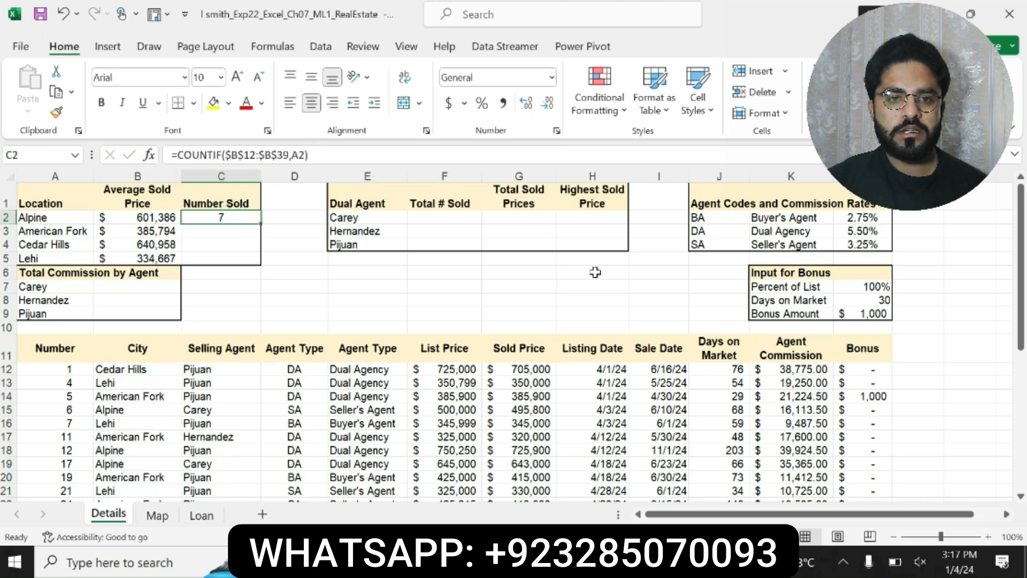
left_click(513, 561)
left_click(538, 376)
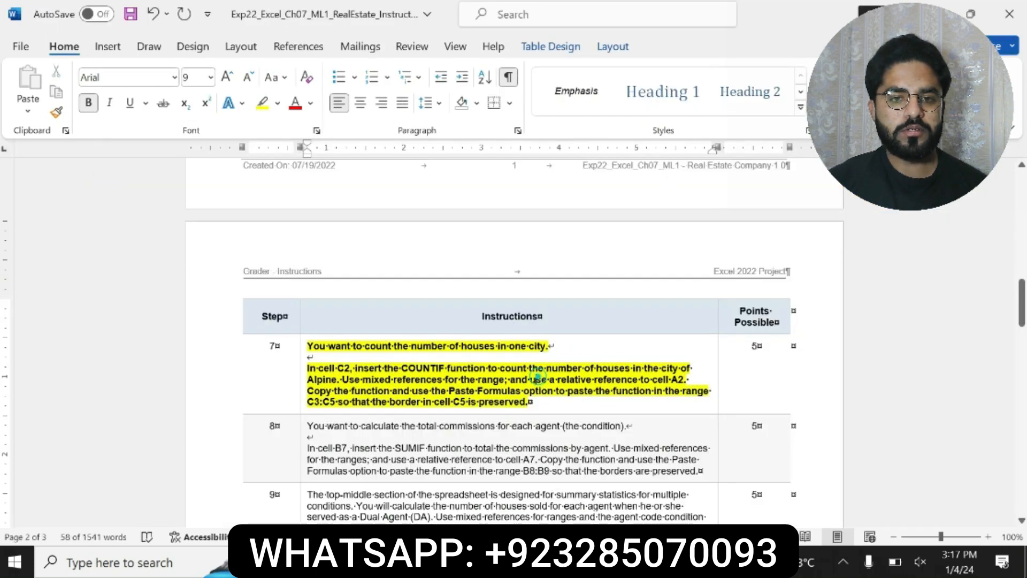
left_click_drag(566, 391, 530, 401)
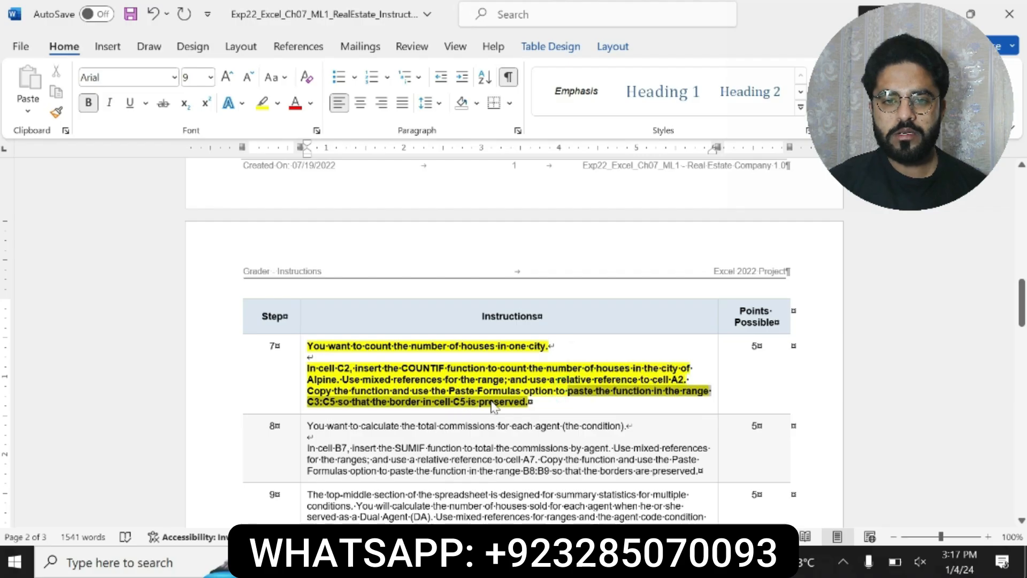
key("alt+Tab")
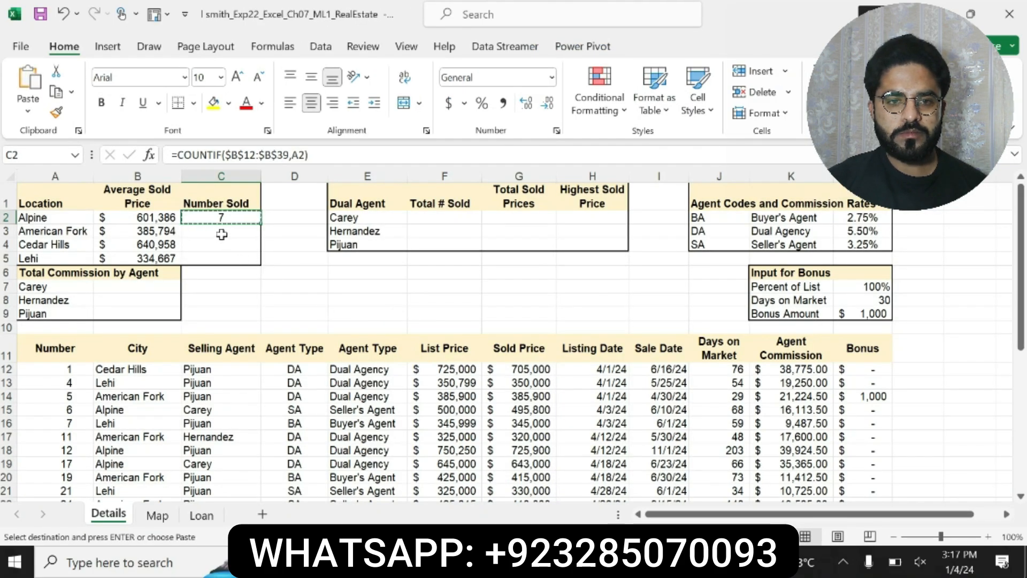
- Try to paste the copied C2 formula into C3:C5, and undo the last entry in C2
left_click_drag(212, 228, 213, 260)
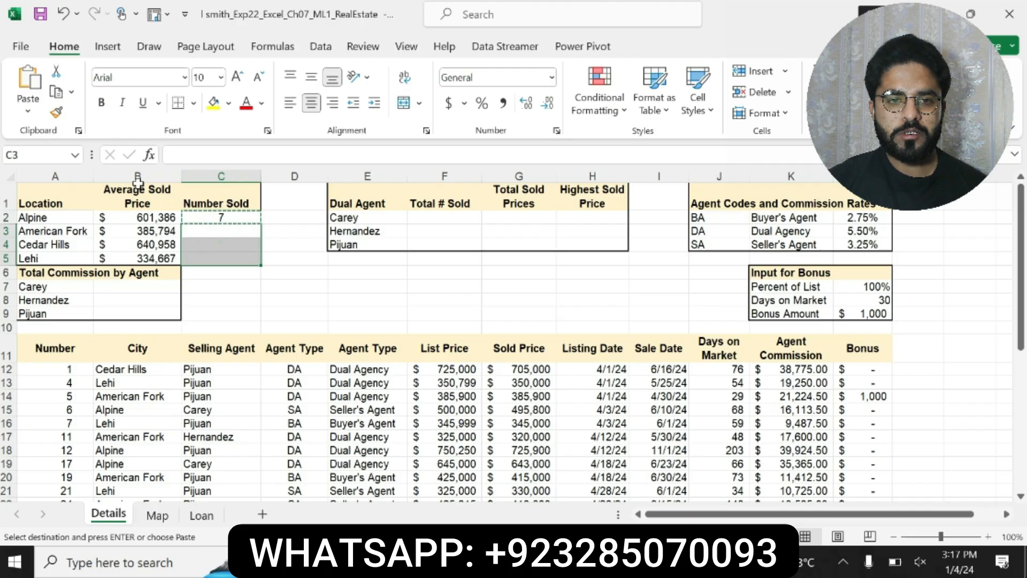
left_click(27, 107)
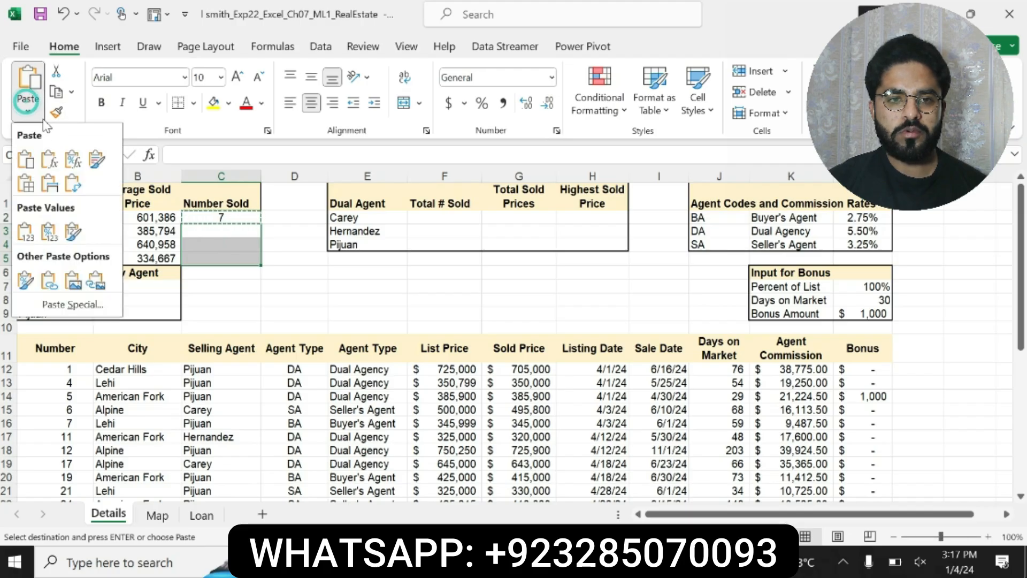
left_click(75, 159)
key("Escape")
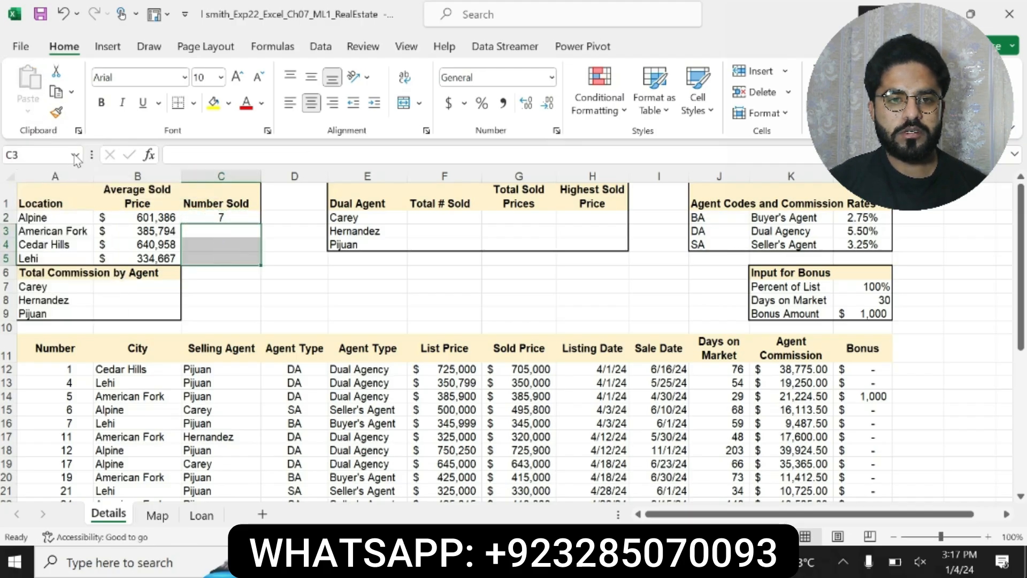
key("ctrl+z")
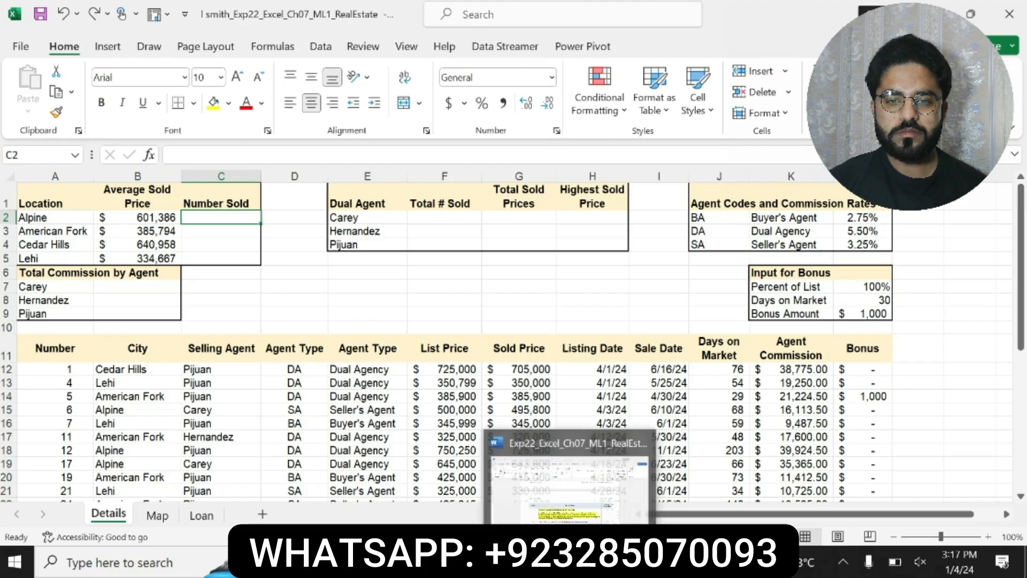
- Enter the formula =COUNTIF($B$12:$B$39,A2) in C2 again to count the houses sold in Alpine
left_click(238, 154)
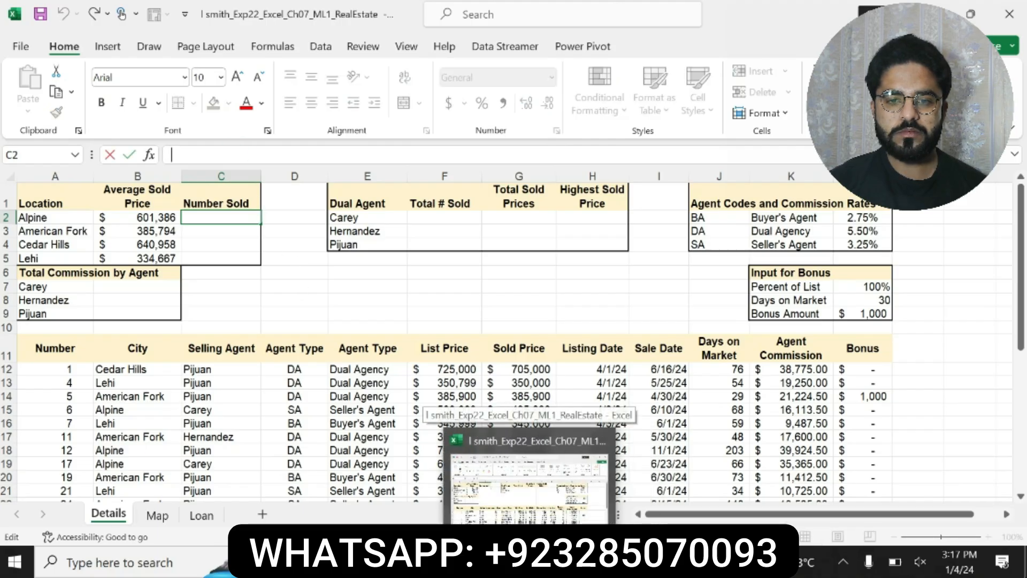
type("=COU")
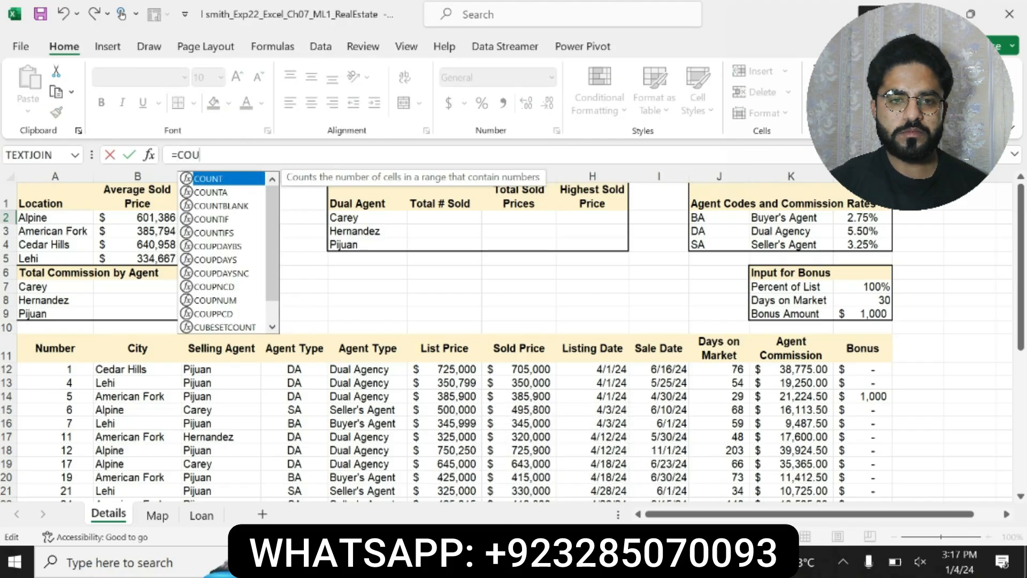
double_click(230, 218)
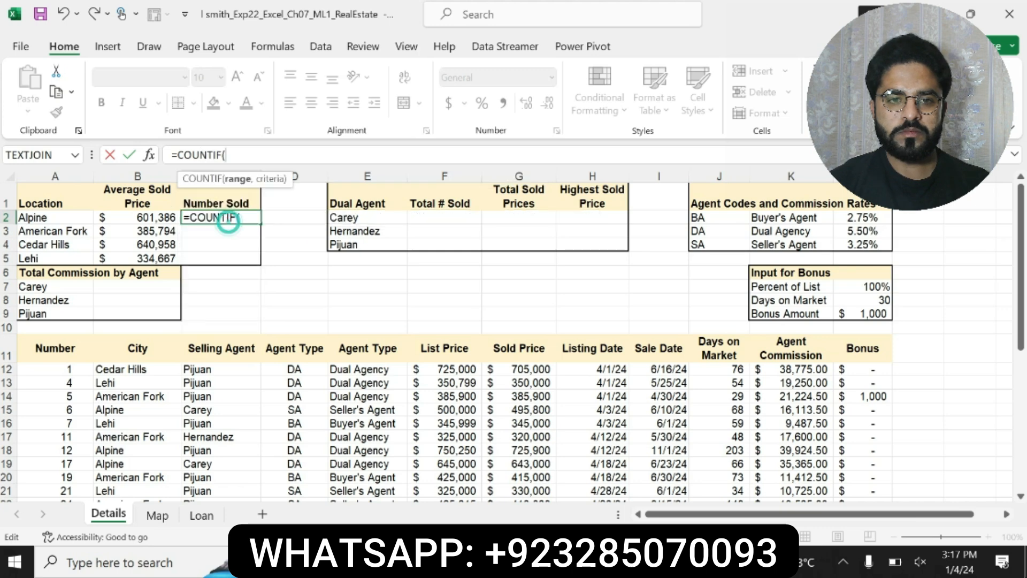
type("B12:")
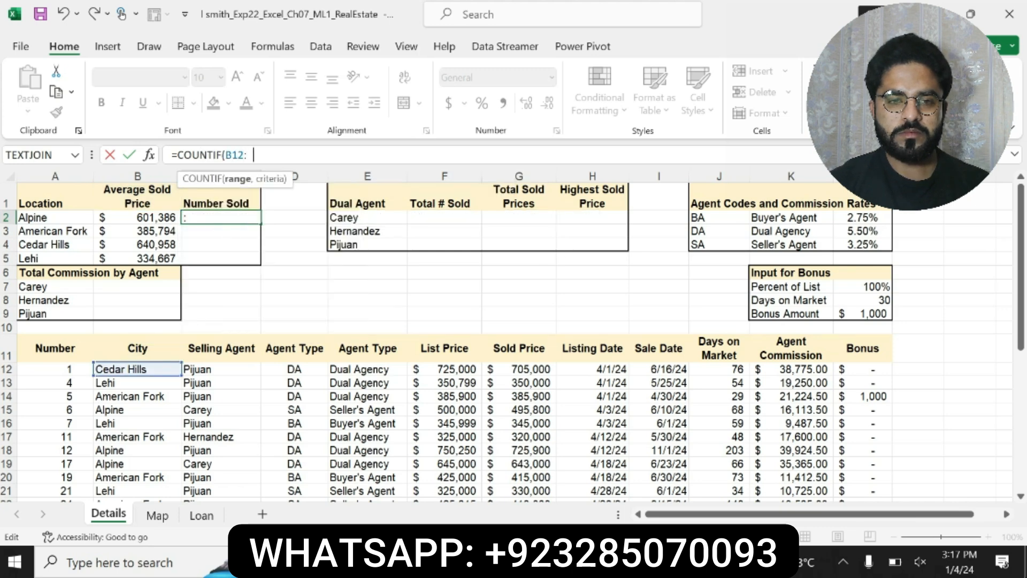
type("B39")
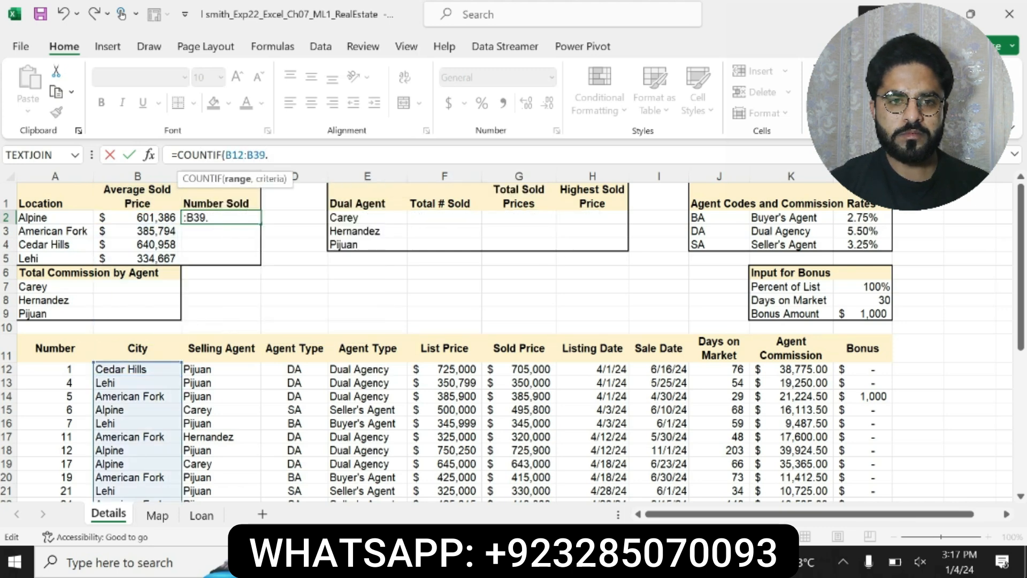
type(",A2")
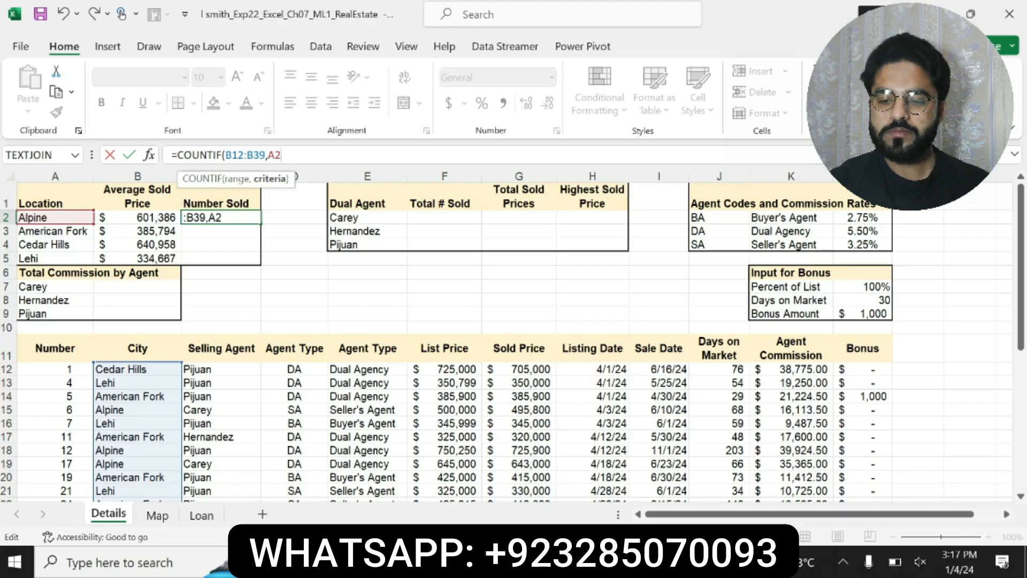
left_click_drag(223, 155, 266, 156)
key("F4")
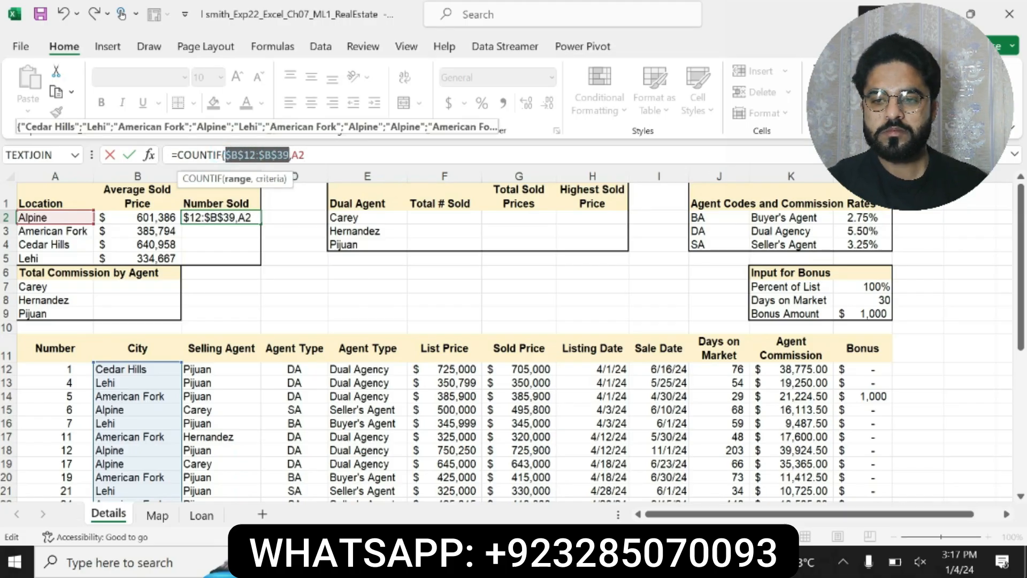
key("End")
type(")")
key("Return")
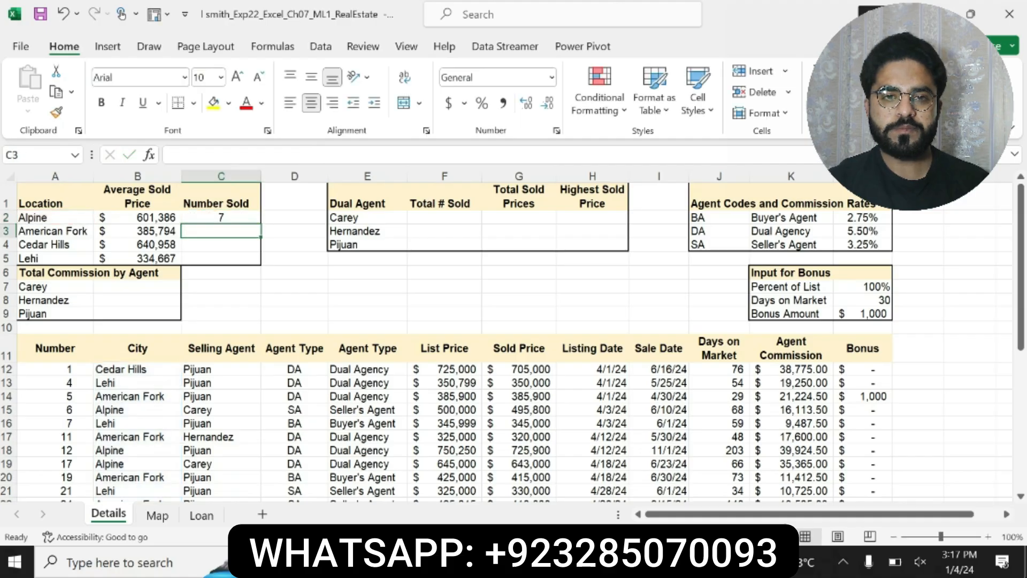
- Copy the COUNTIF formula in C2 and paste only the formula into C3:C5 to preserve the borders
left_click(233, 215)
key("ctrl+c")
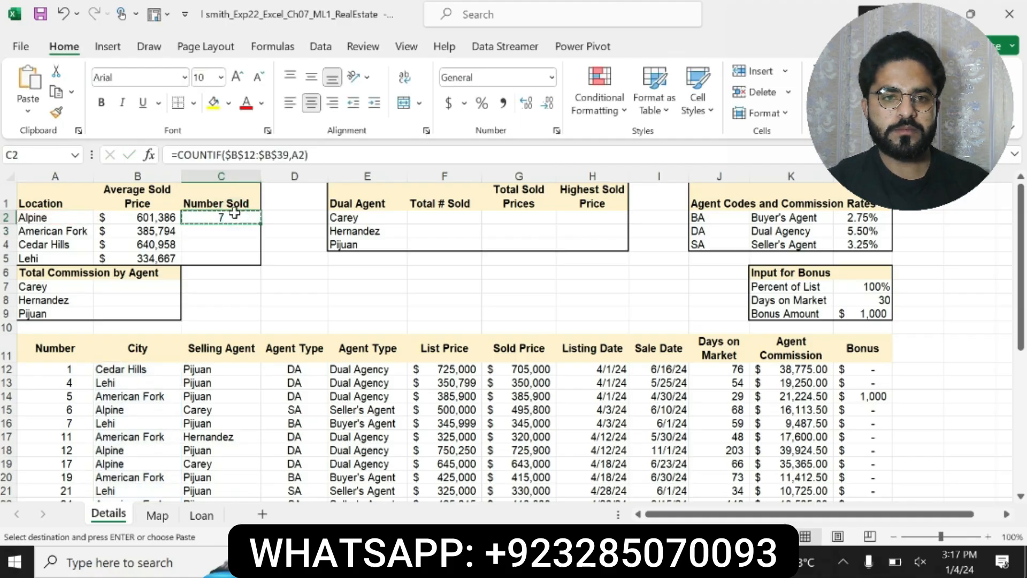
left_click_drag(214, 234, 211, 256)
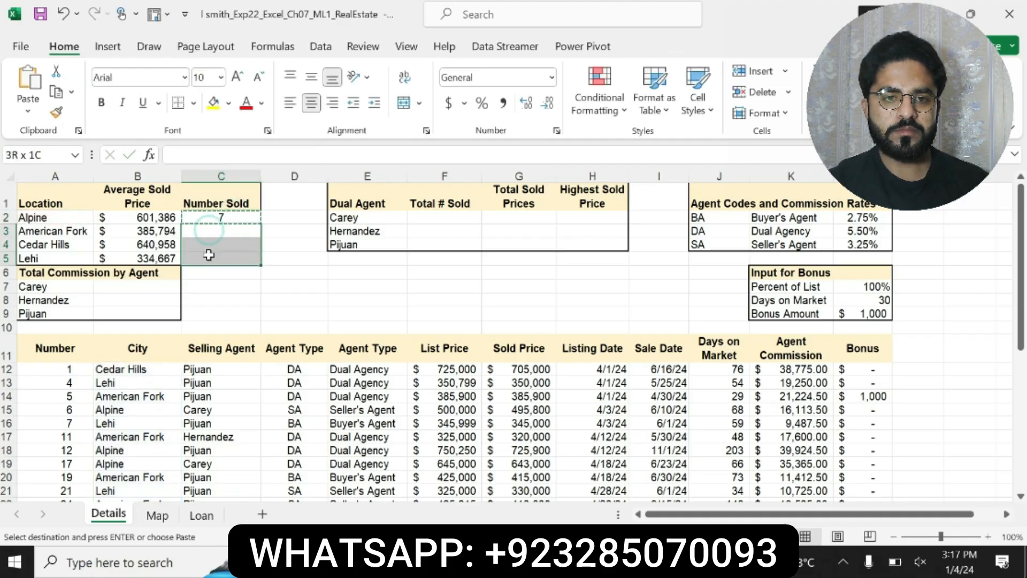
left_click(28, 113)
left_click(75, 158)
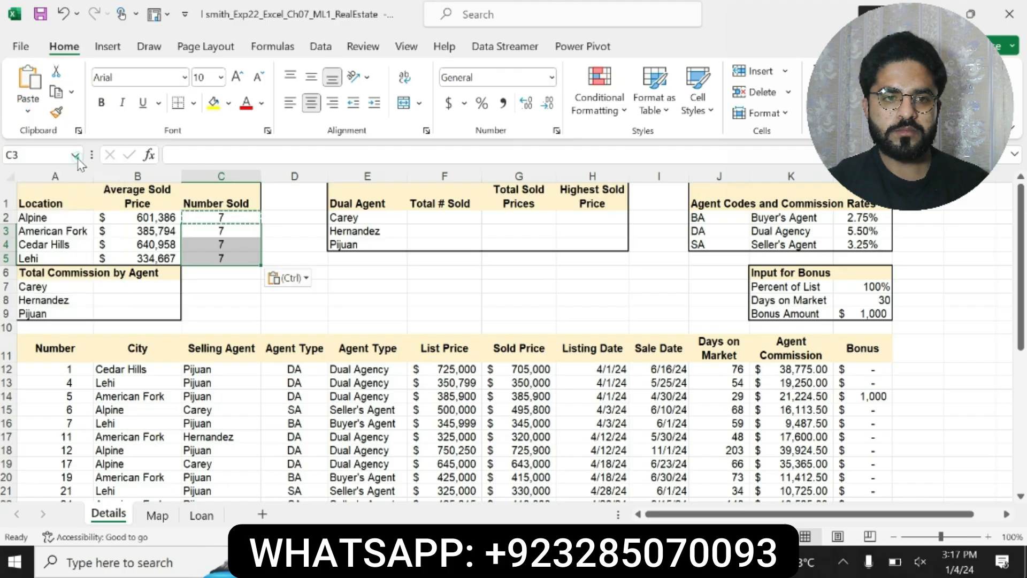
key("Escape")
key("Escape")
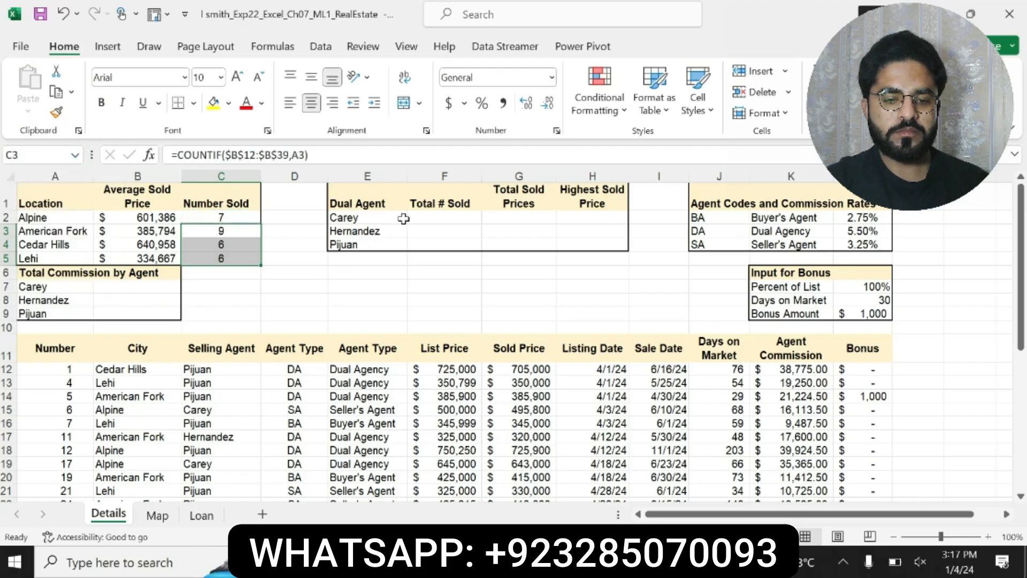
left_click(414, 217)
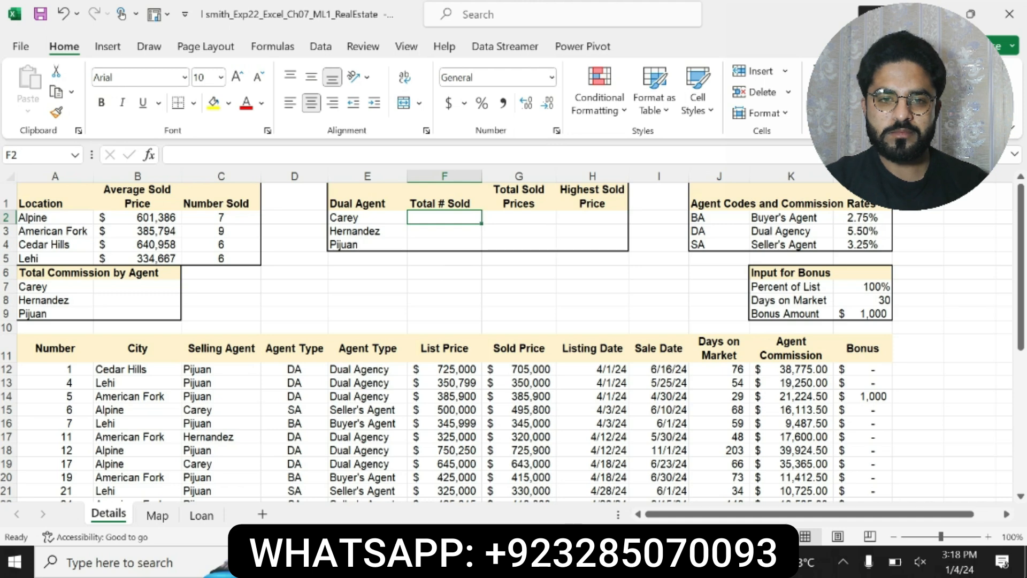
- Switch to Word and undo the bold and yellow highlighting on the step 7 instructions
key("alt+Tab")
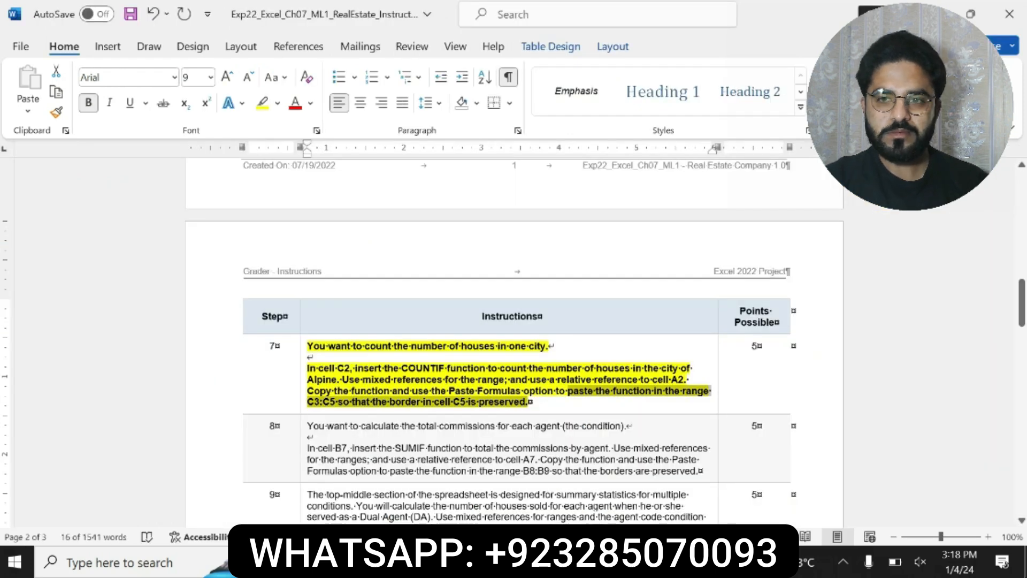
key("ctrl+z")
key("ctrl+z")
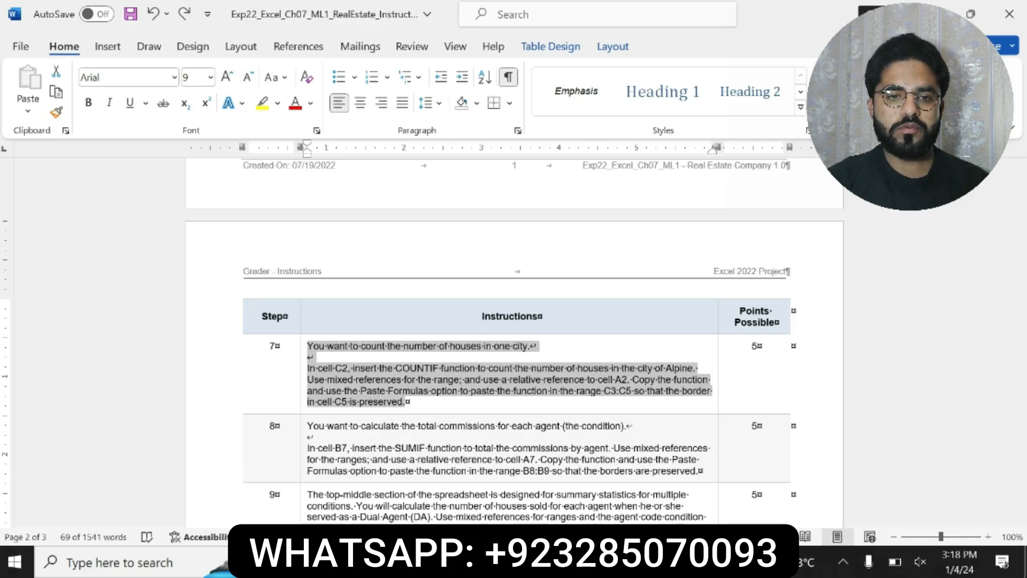
- Make the step 8 instructions bold with yellow highlighting
left_click_drag(308, 425, 701, 471)
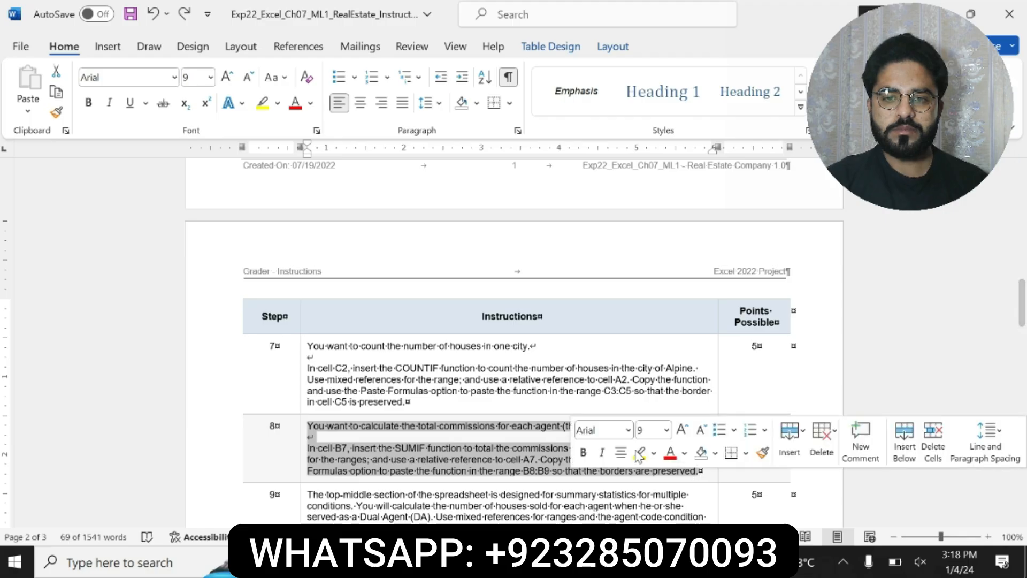
left_click(583, 452)
left_click(640, 453)
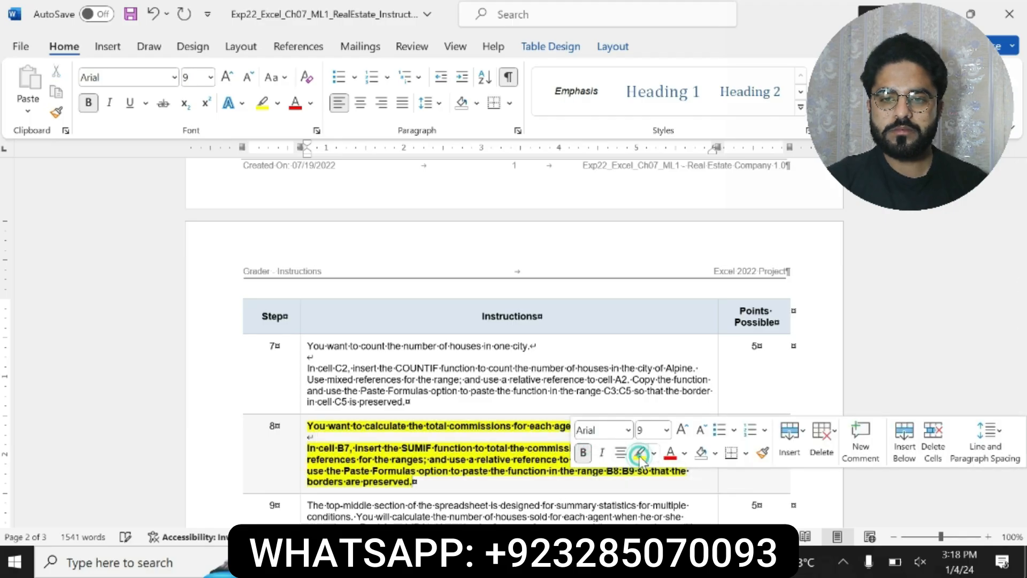
- Select the second paragraph of step 8 to read the SUMIF requirements for cell B7 and the range B8:B9
left_click_drag(303, 447, 416, 482)
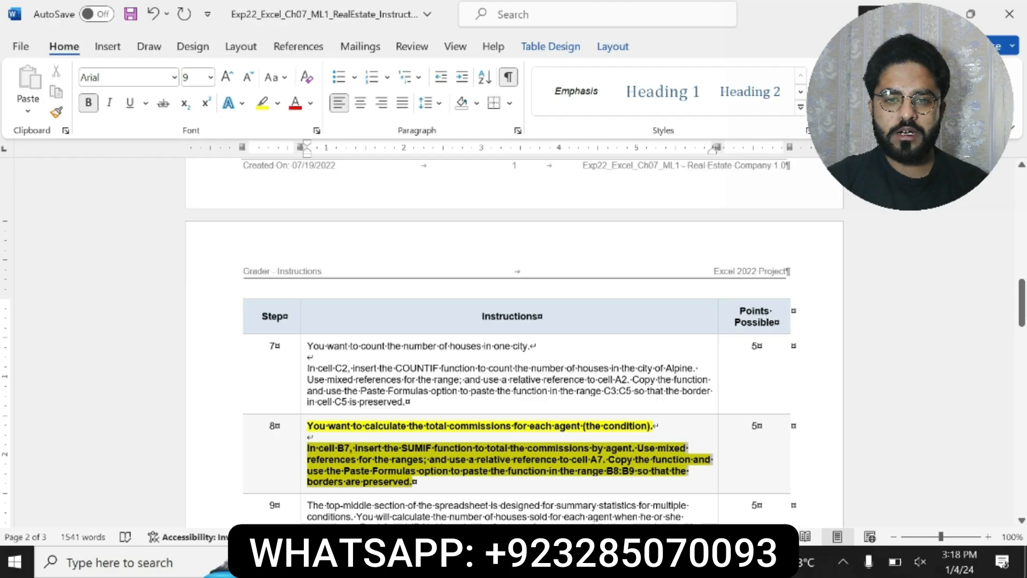
left_click(317, 453)
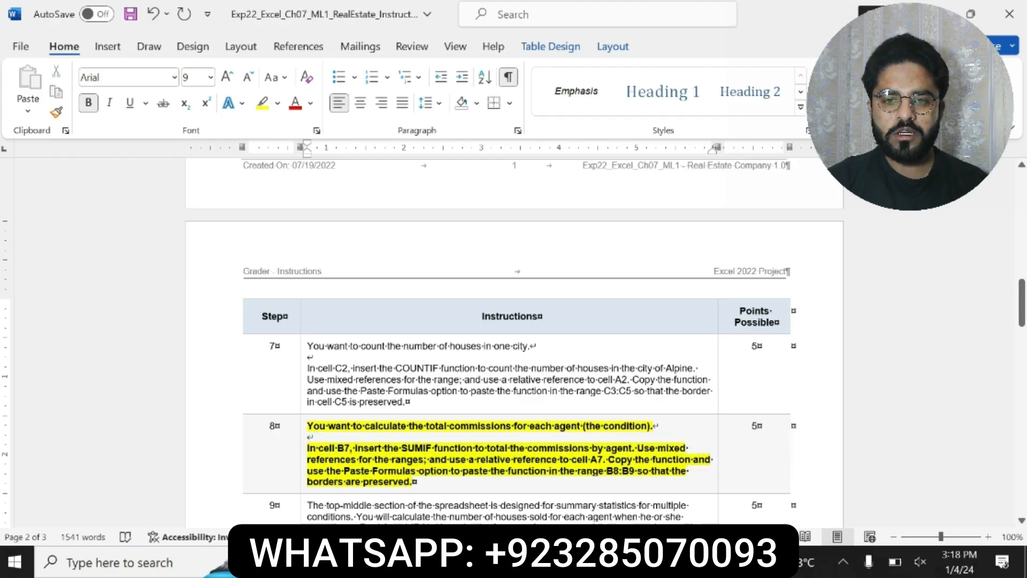
left_click_drag(308, 448, 505, 459)
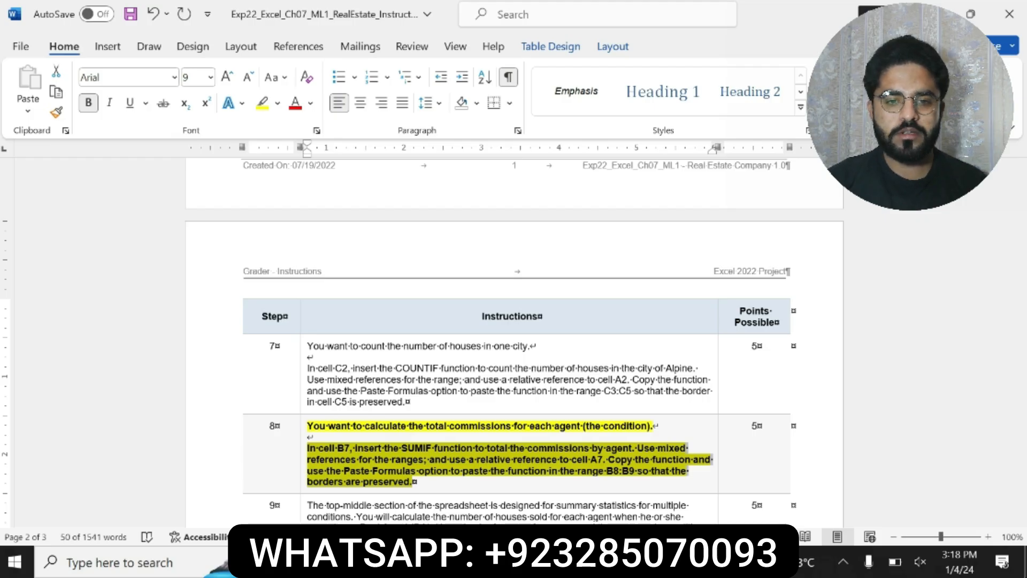
- Return to Excel and begin a SUMIF formula in B7 with the absolute selling agent range $C$12:$C$39
key("alt+Tab")
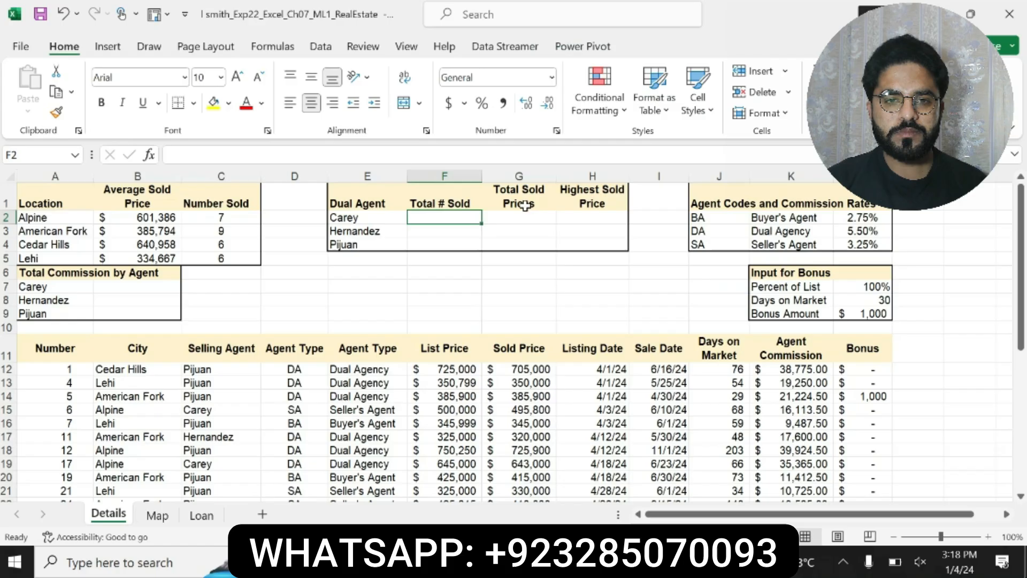
left_click(151, 287)
left_click(213, 156)
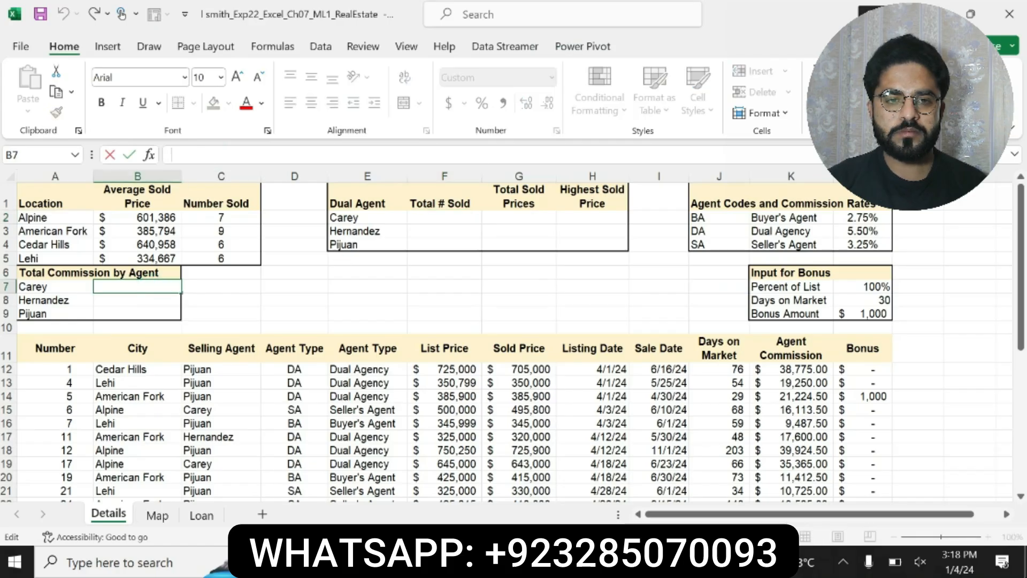
type("=SUM")
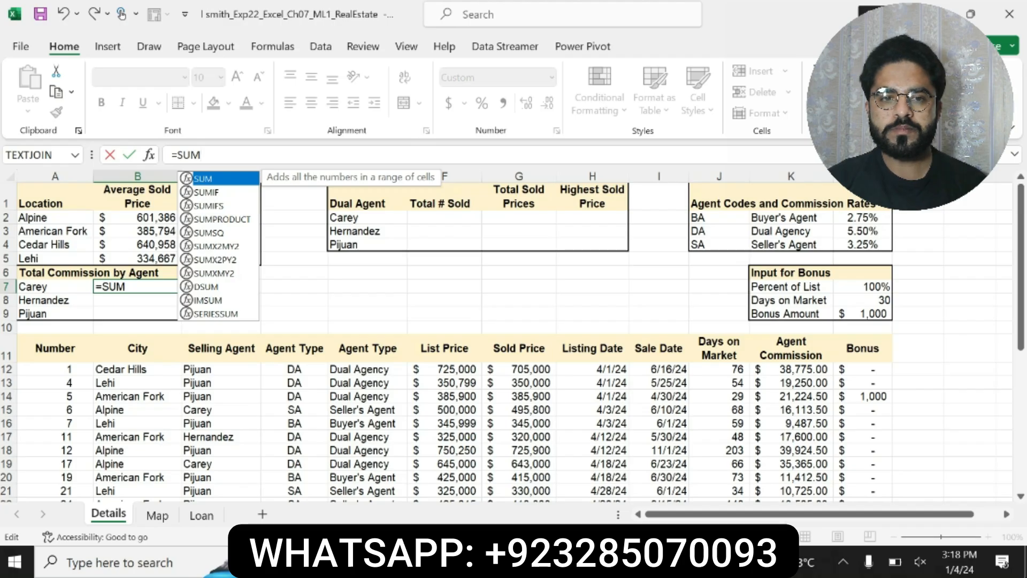
double_click(216, 191)
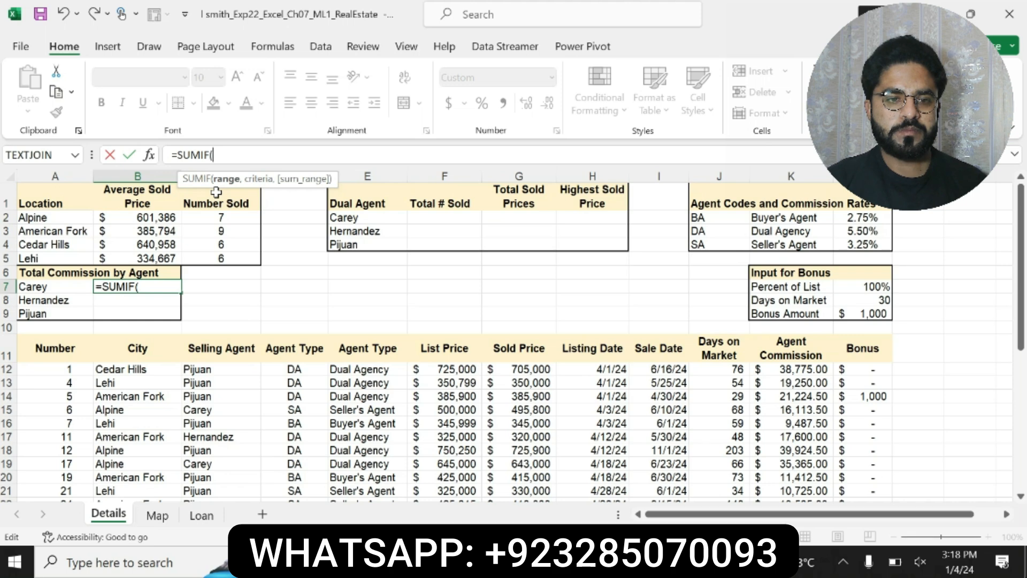
left_click(216, 191)
type("2:C39")
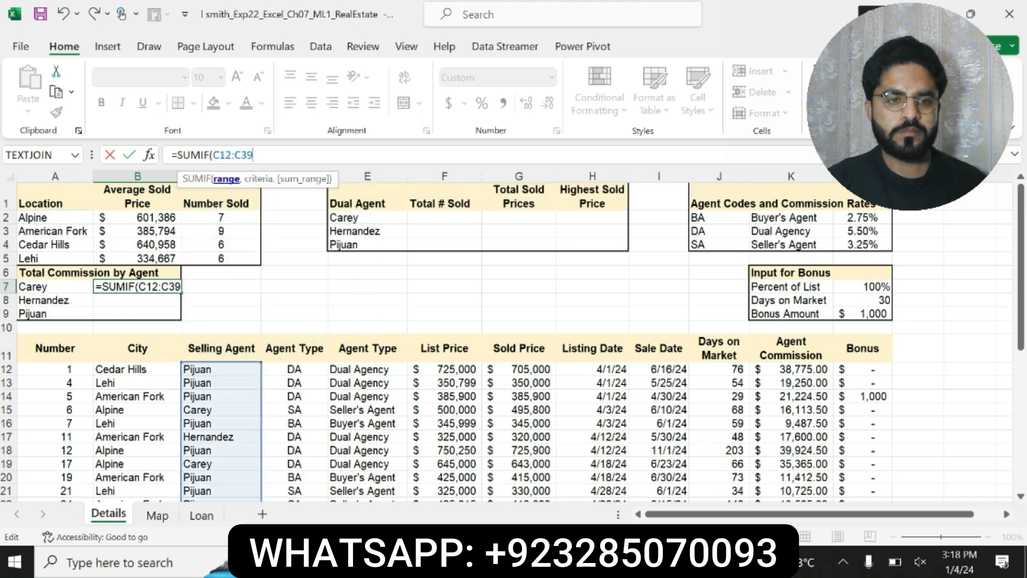
left_click_drag(212, 154, 253, 155)
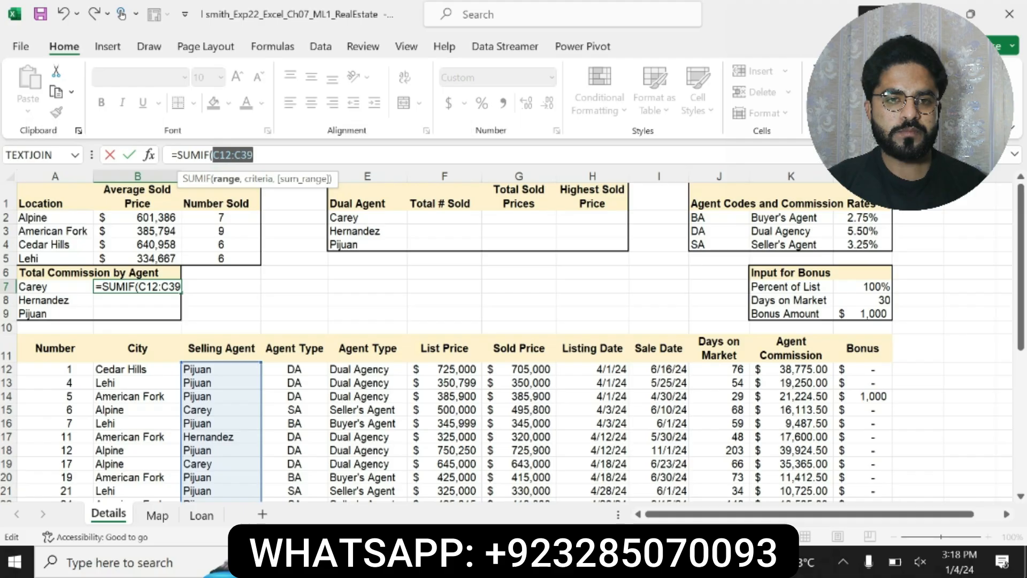
key("F4")
left_click(287, 155)
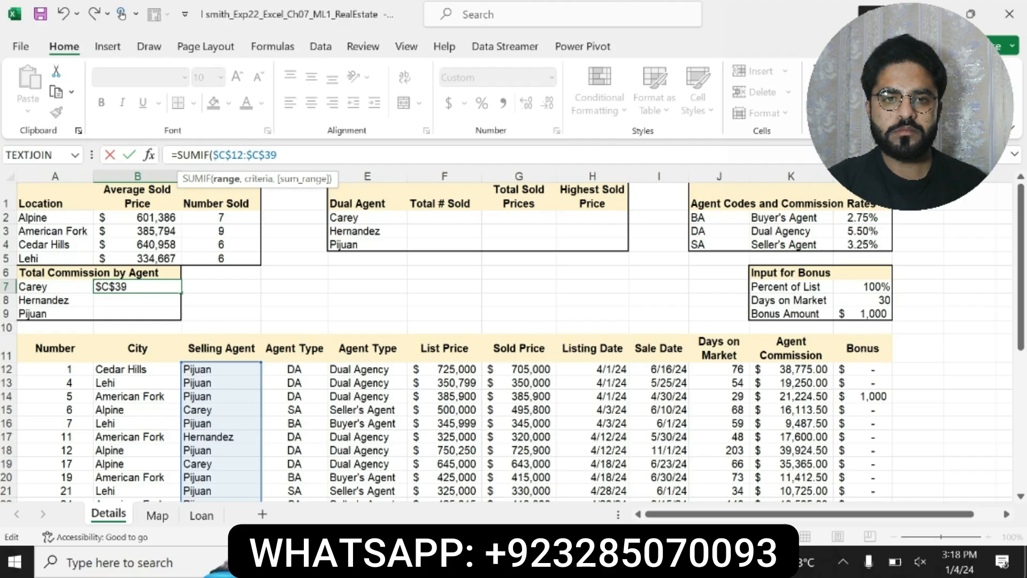
- Complete the SUMIF formula in B7 with A7 as the criteria and $K$12:$K$39 as the sum range
type(",A7")
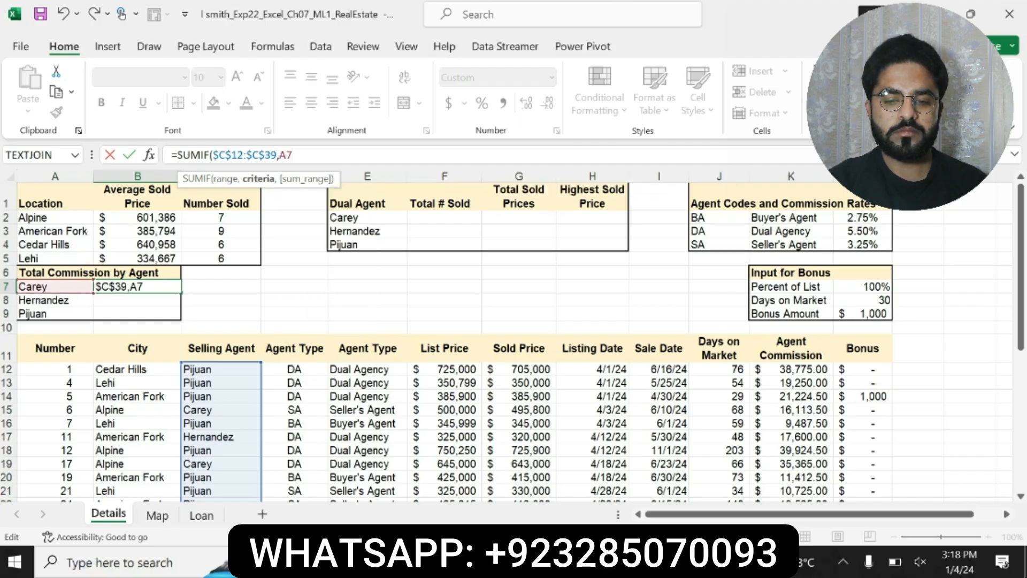
type(".")
type(",")
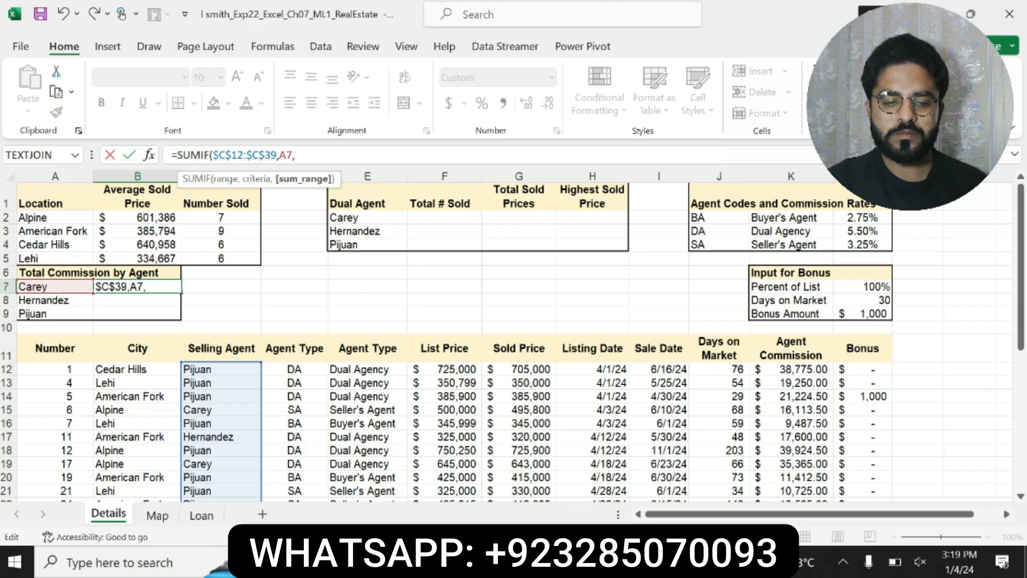
type("K12")
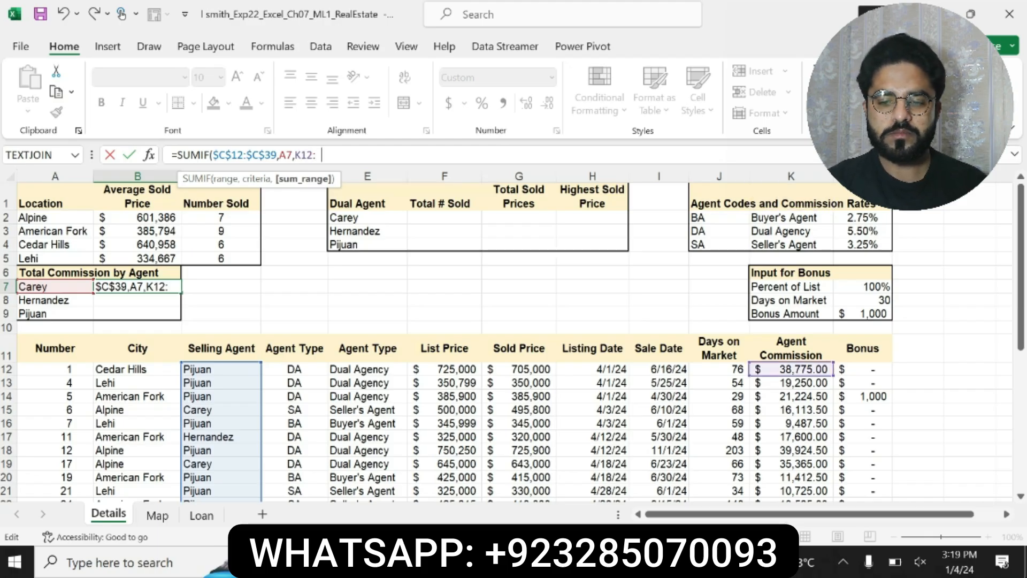
type(":K39")
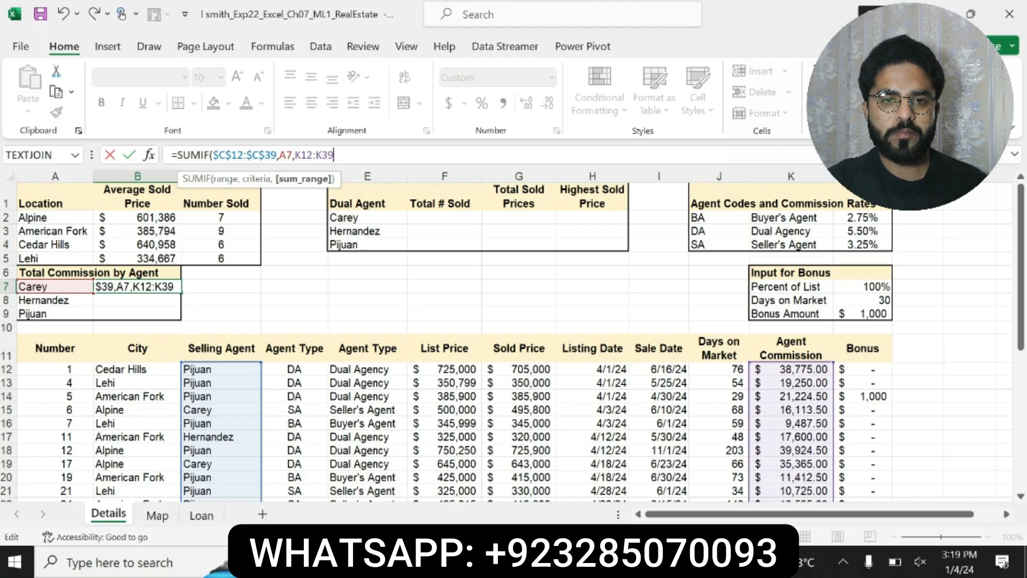
left_click_drag(334, 155, 299, 155)
key("F4")
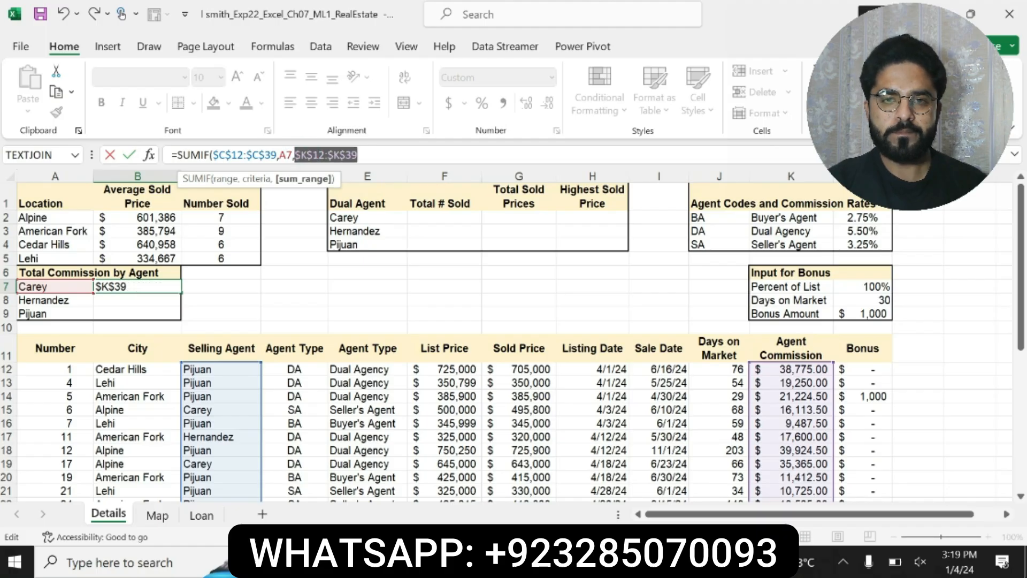
left_click(365, 154)
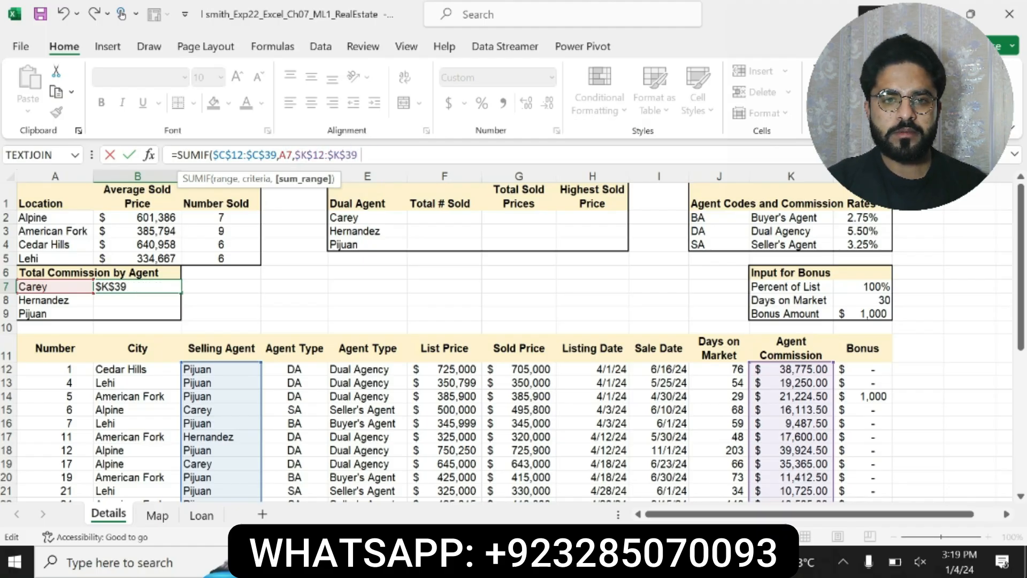
type(")")
key("Return")
left_click(169, 285)
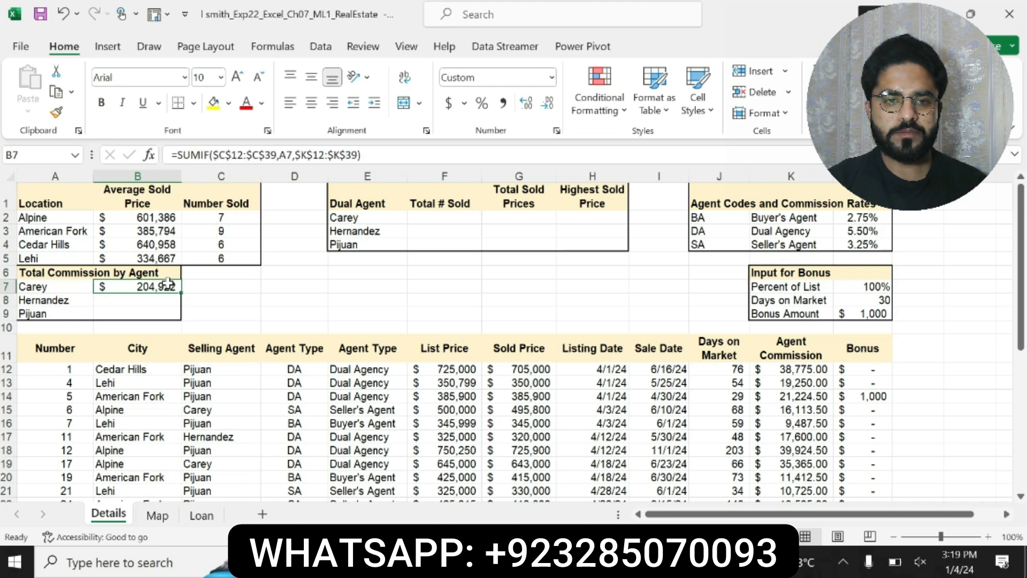
- Switch to Word and undo the bold and yellow highlighting on the step 8 instructions
key("alt+Tab")
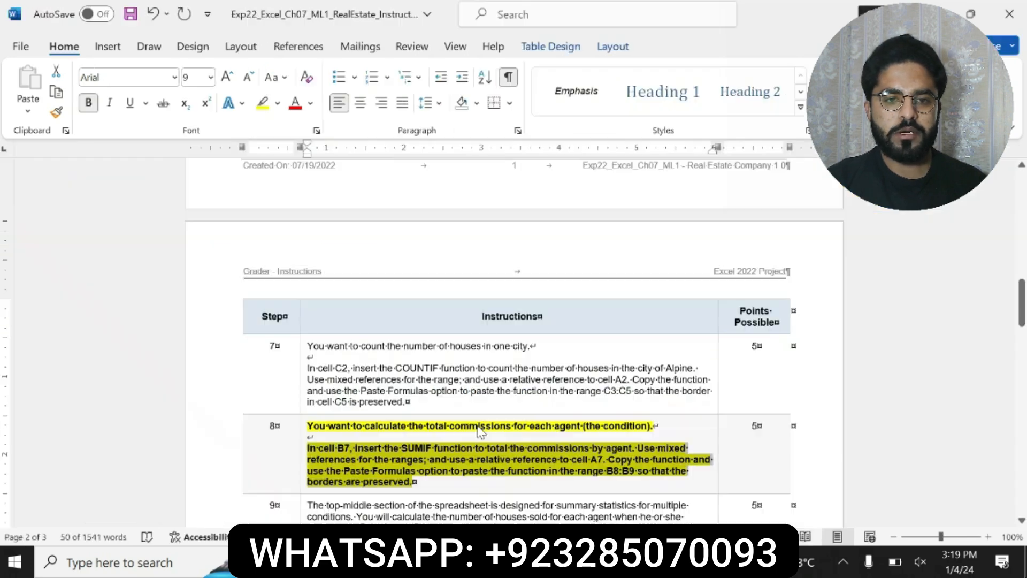
key("ctrl+z")
key("ctrl+z")
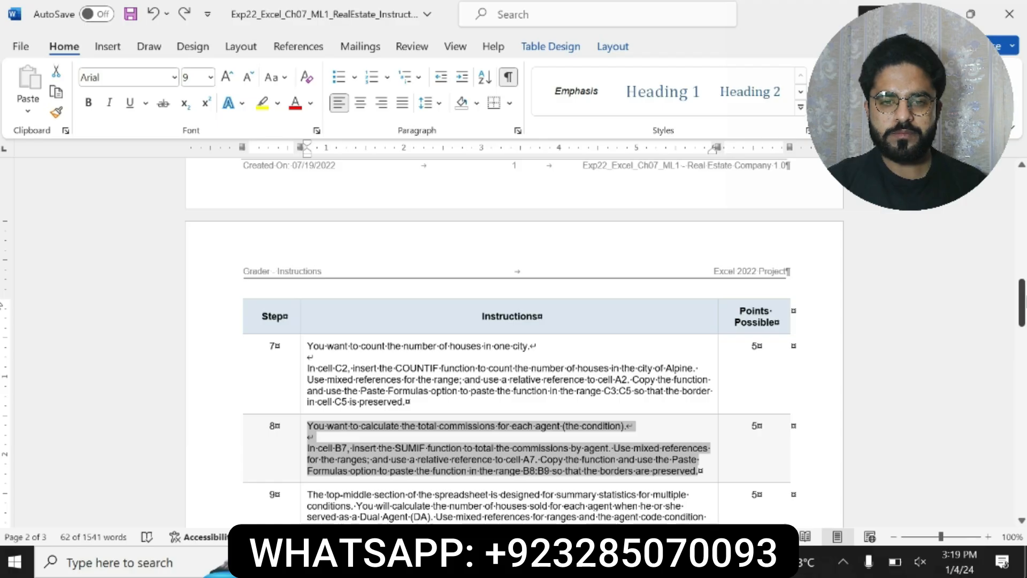
- Make the full step 9 instructions bold with yellow highlighting
scroll(2, 303, "down", 6)
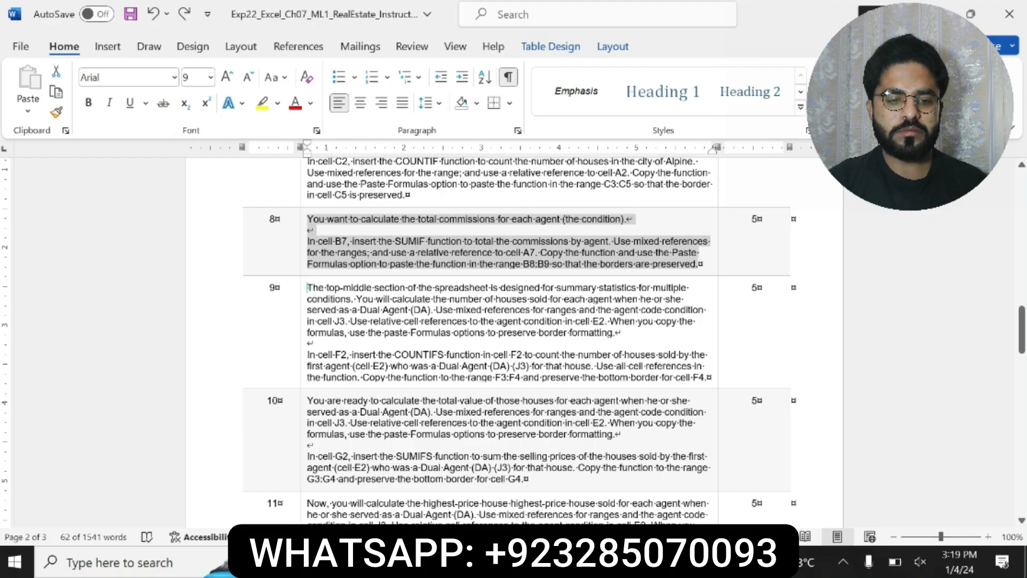
left_click(304, 289)
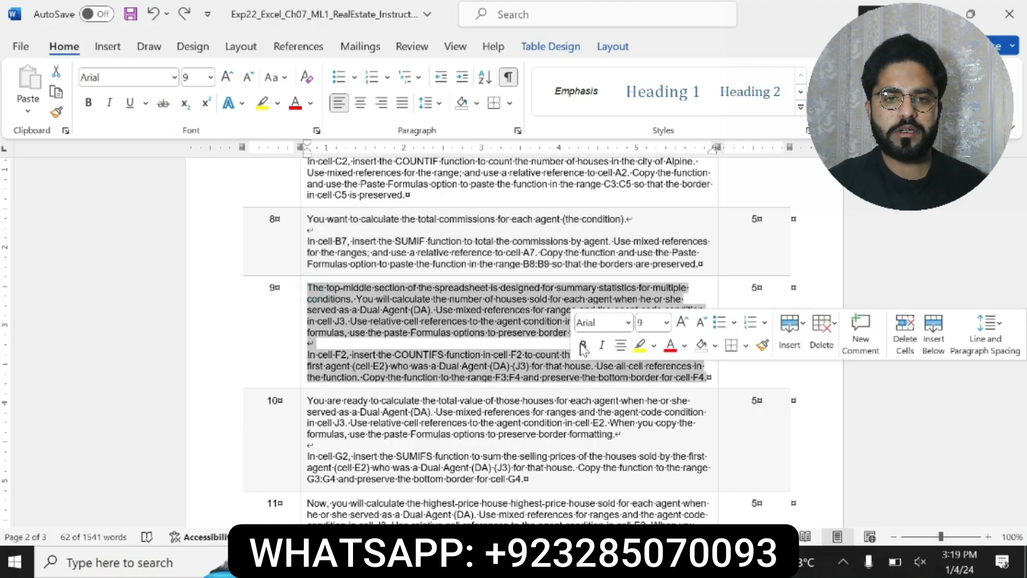
left_click(584, 345)
left_click(639, 345)
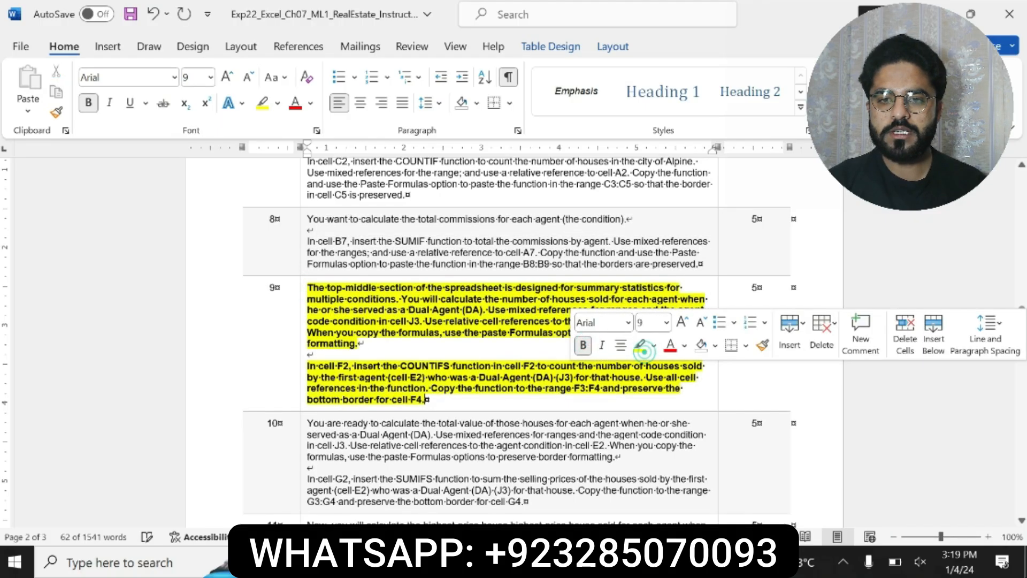
- Select parts of the step 9 text to read the COUNTIFS requirements for cell F2
left_click_drag(308, 288, 573, 398)
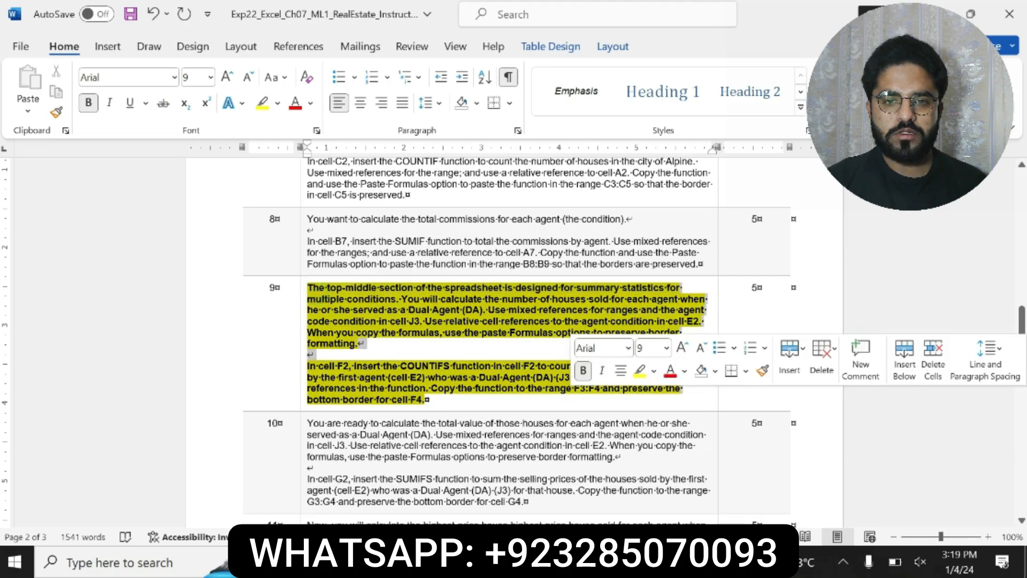
left_click(315, 366)
left_click_drag(316, 366, 348, 366)
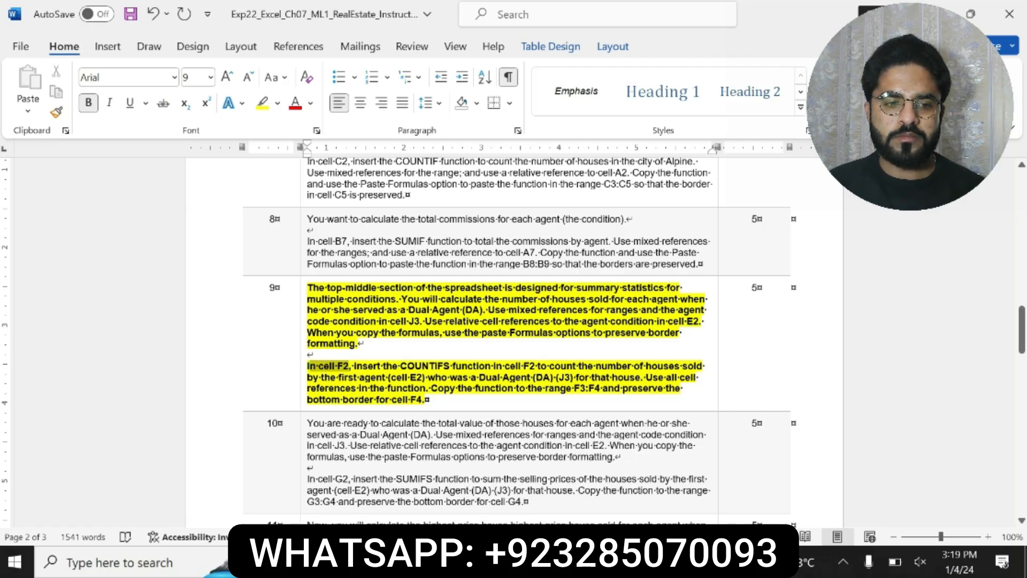
left_click_drag(309, 365, 478, 377)
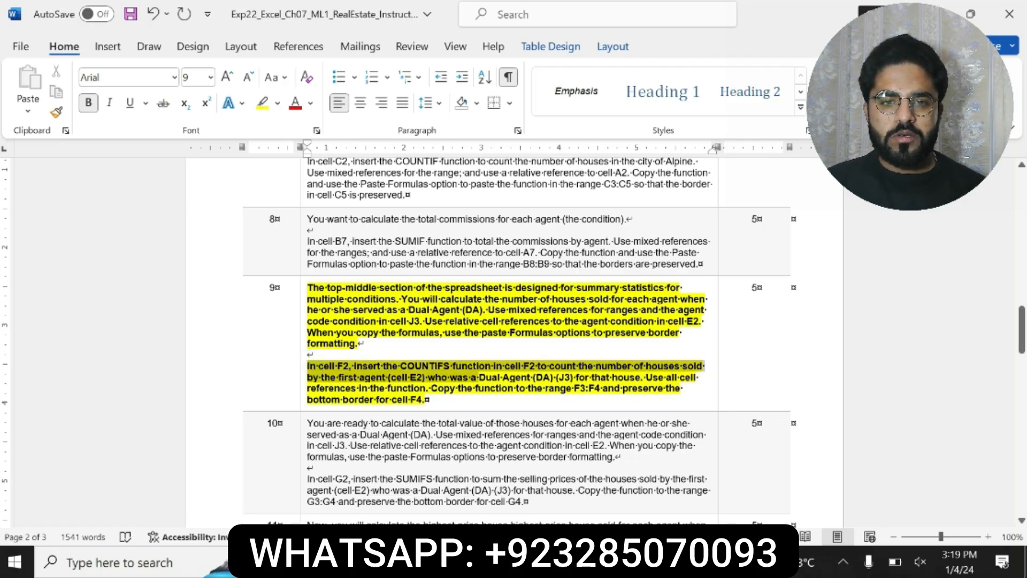
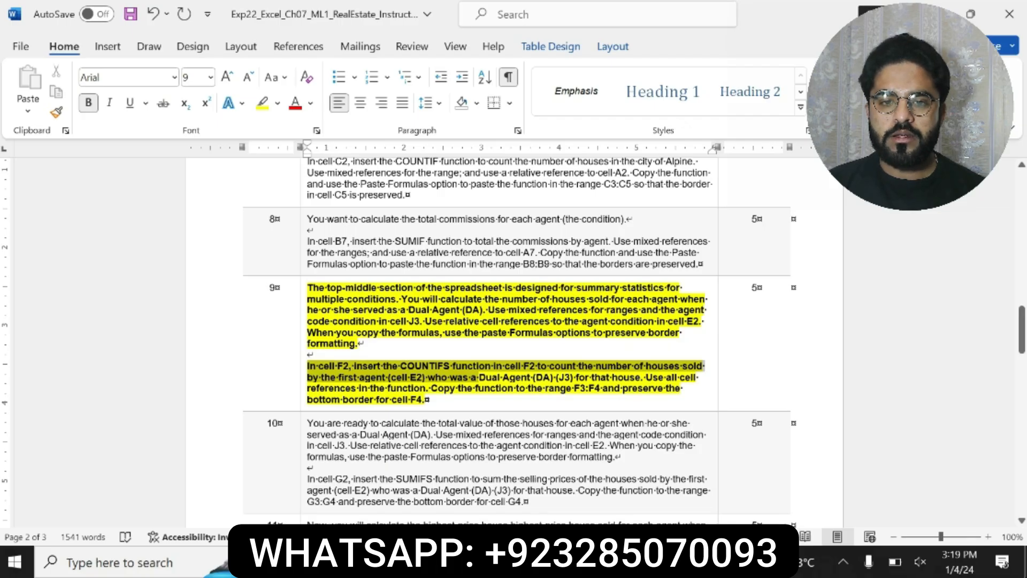
- Select the second paragraph of the step 9 instructions to read the COUNTIFS task for cell F2 and its copy range
left_click_drag(479, 378, 428, 400)
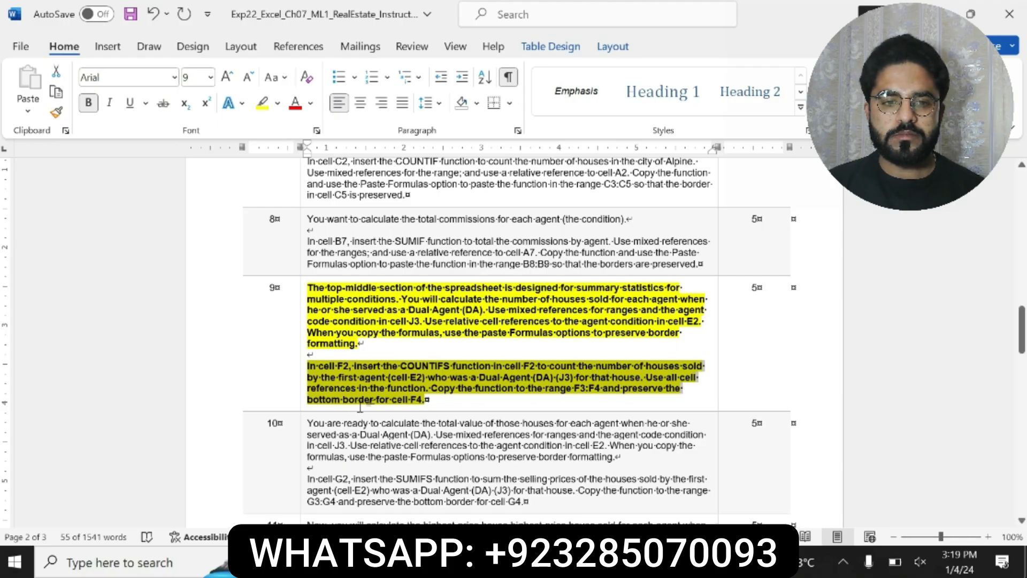
left_click(315, 370)
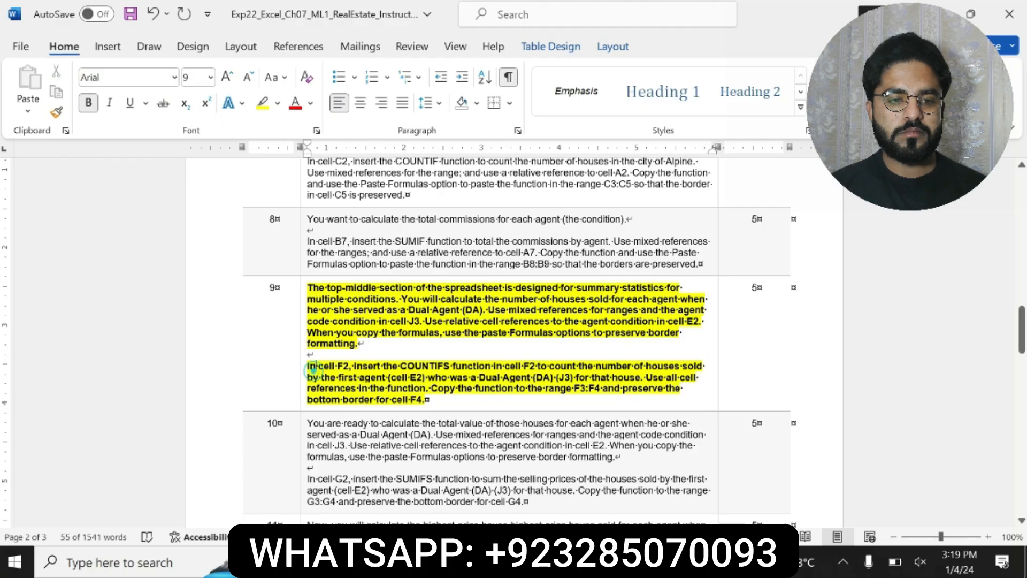
left_click_drag(307, 366, 568, 400)
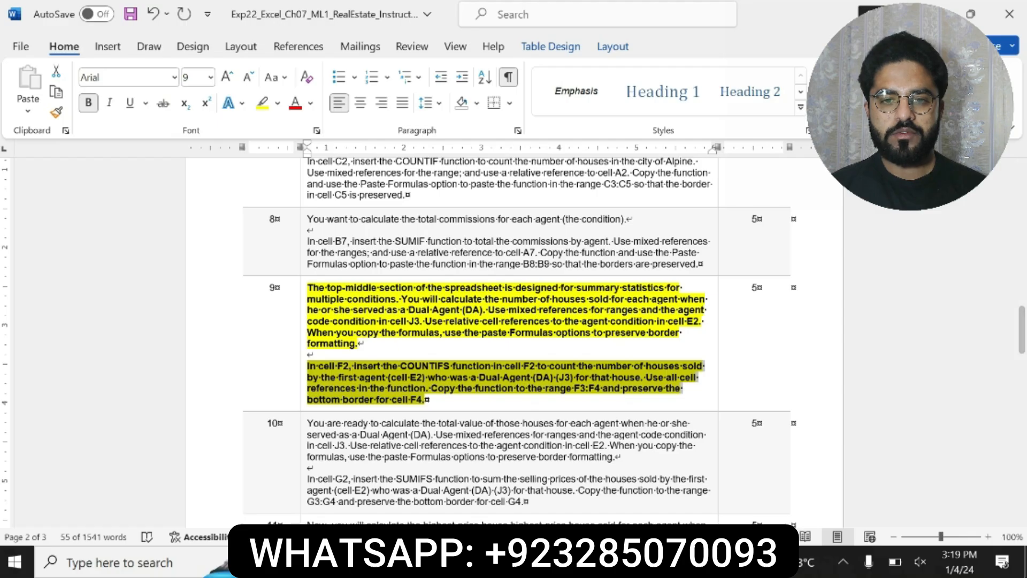
- Switch to Excel and start a COUNTIFS formula in F2 with criteria range C12:C39 and criteria E2
key("alt+Tab")
left_click(437, 218)
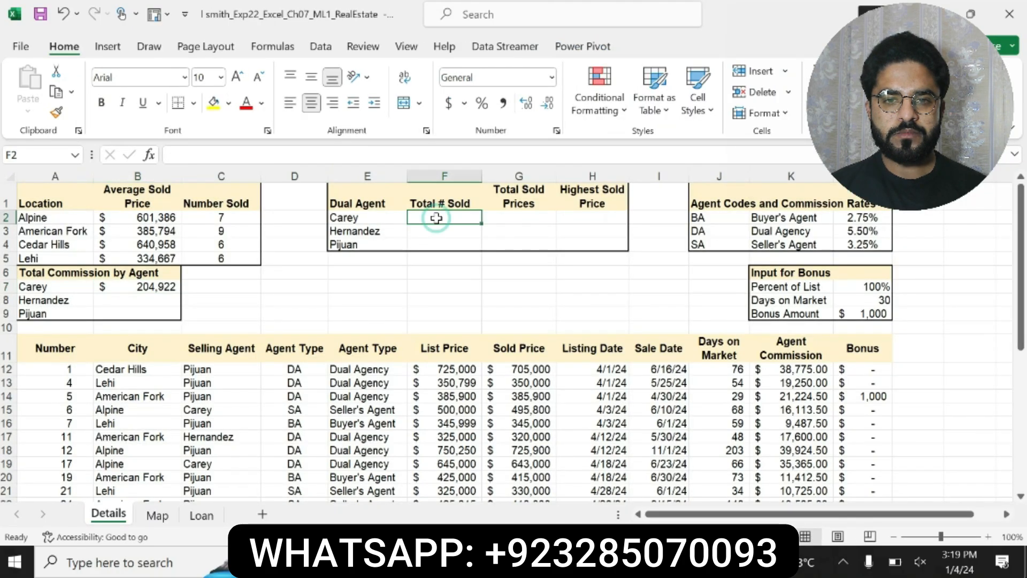
type("=COU")
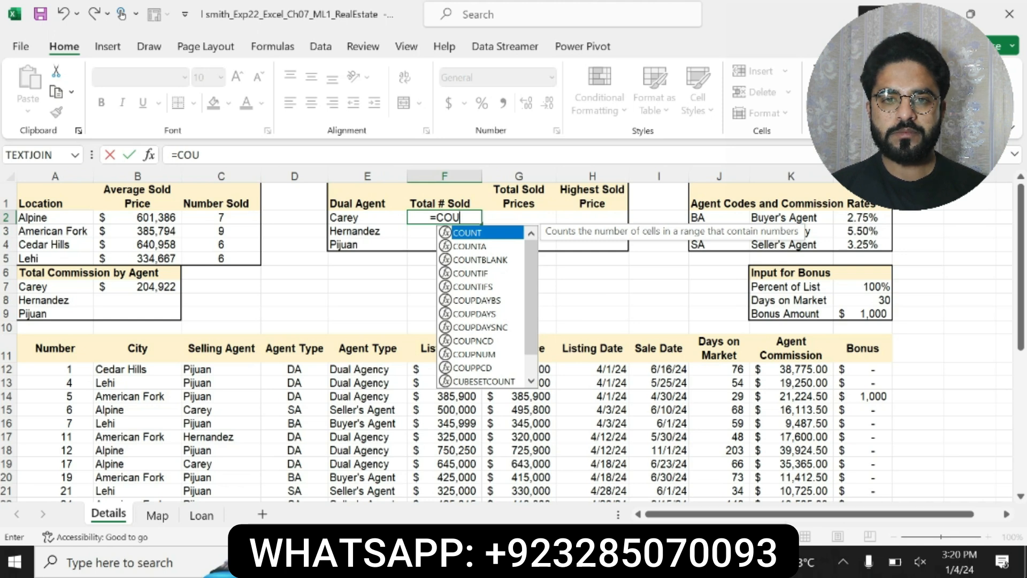
type("NTIFS(")
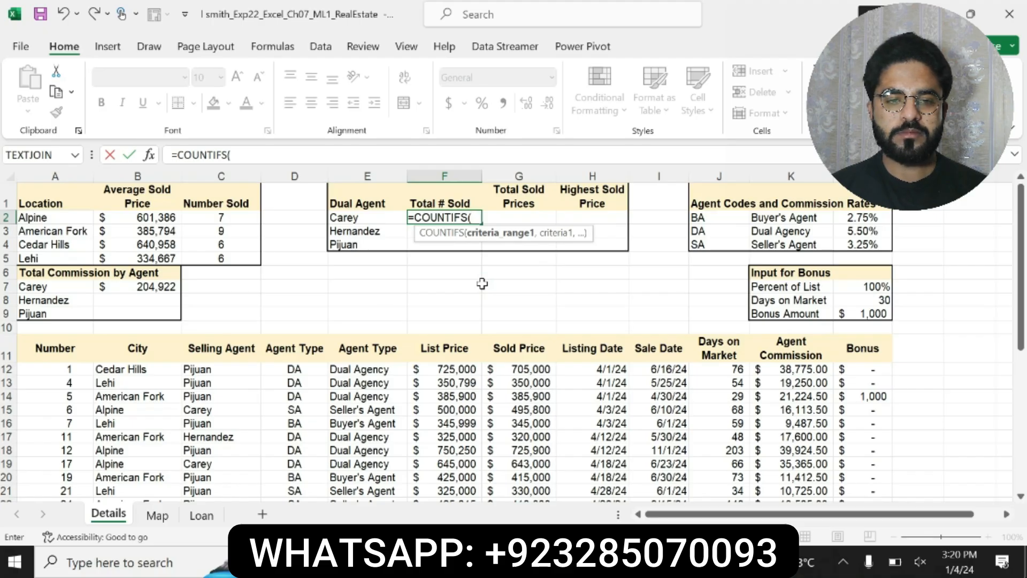
type("C12")
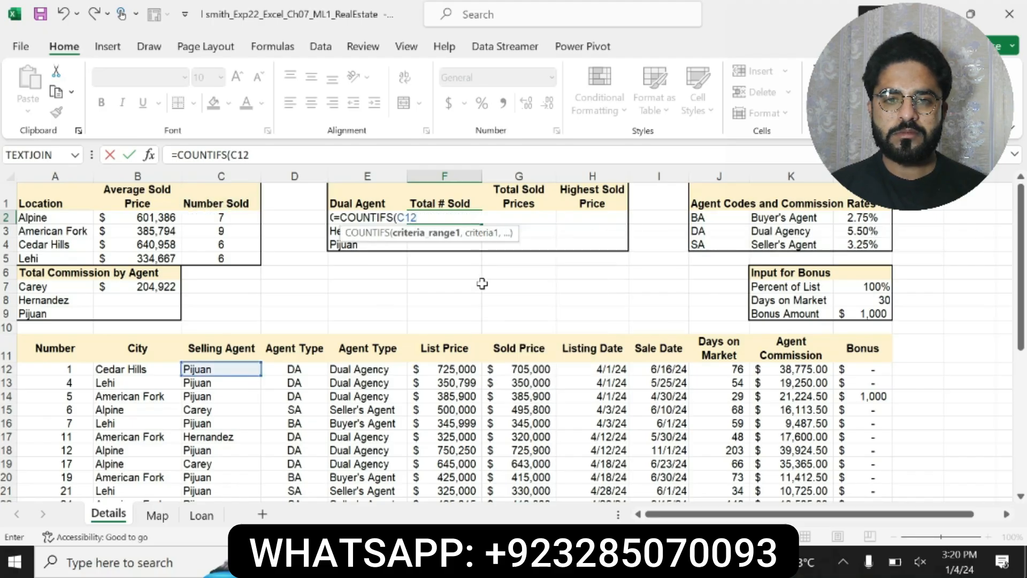
type(":C3")
type("9")
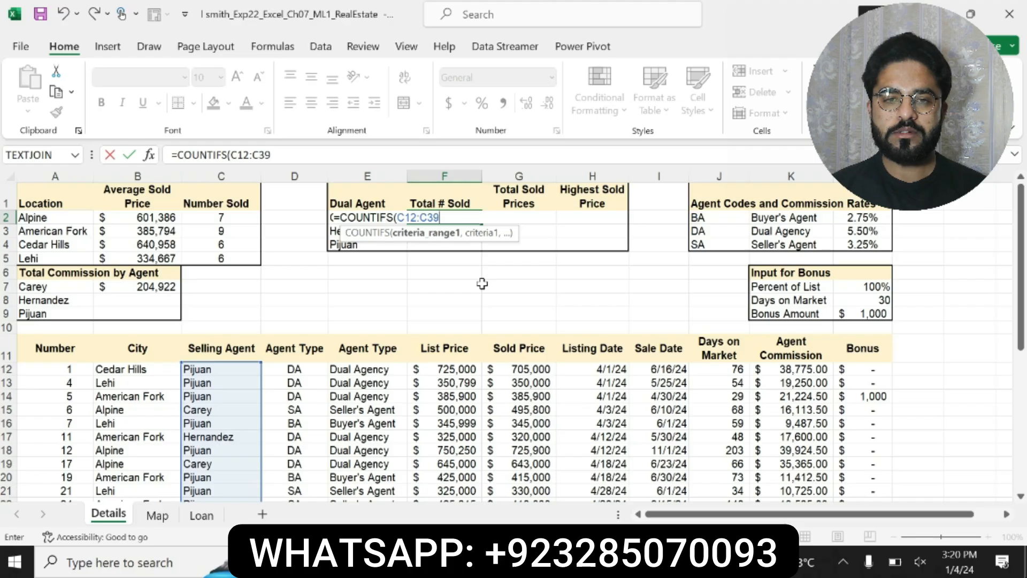
type(",E2")
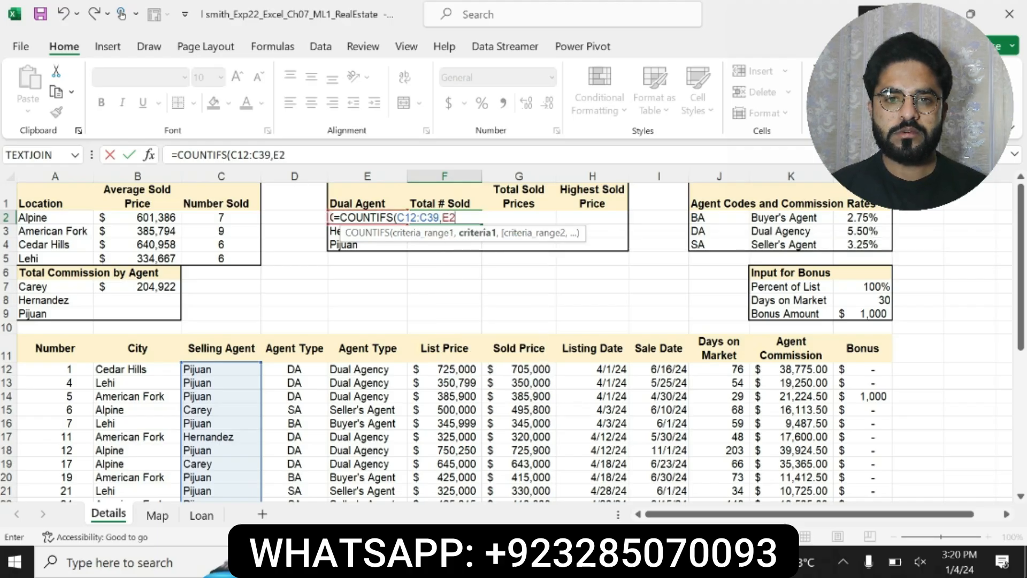
- Make the first criteria range in the F2 formula absolute as $C$12:$C$39
double_click(232, 154)
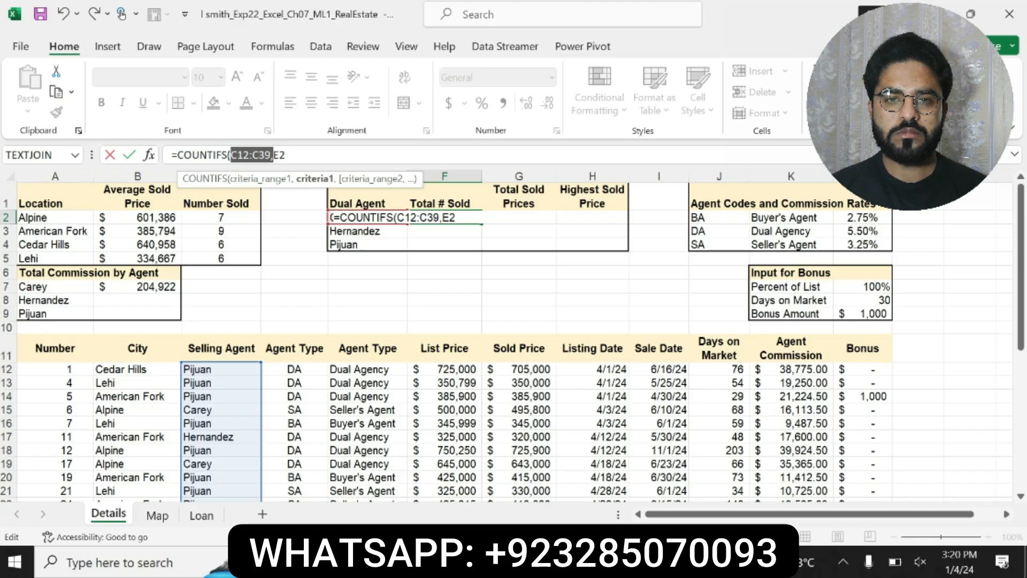
left_click_drag(272, 155, 231, 156)
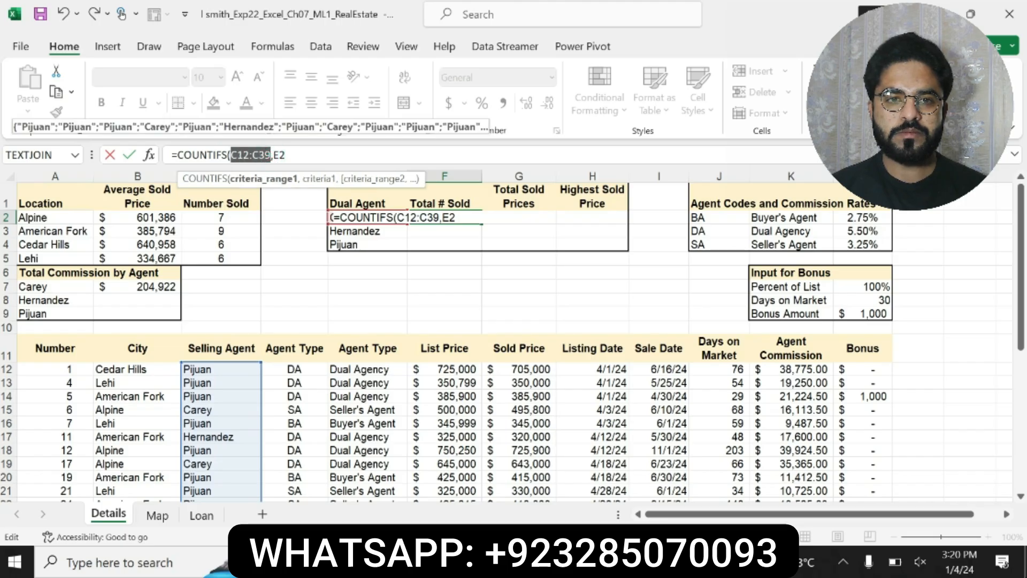
key("F4")
left_click(315, 156)
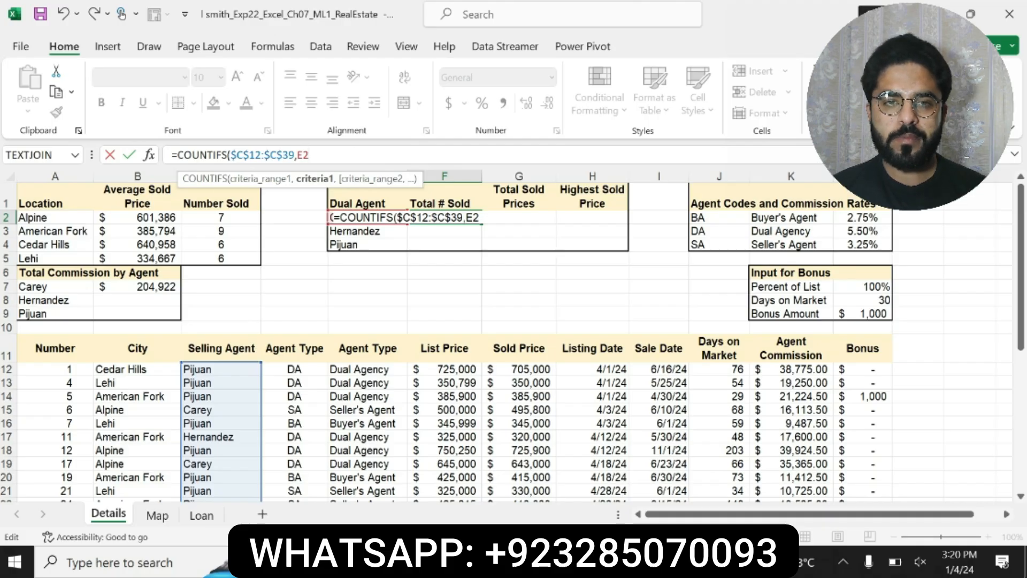
- Add D12:D39 as the second criteria range in the COUNTIFS formula and make it absolute as $D$12:$D$39
type(",")
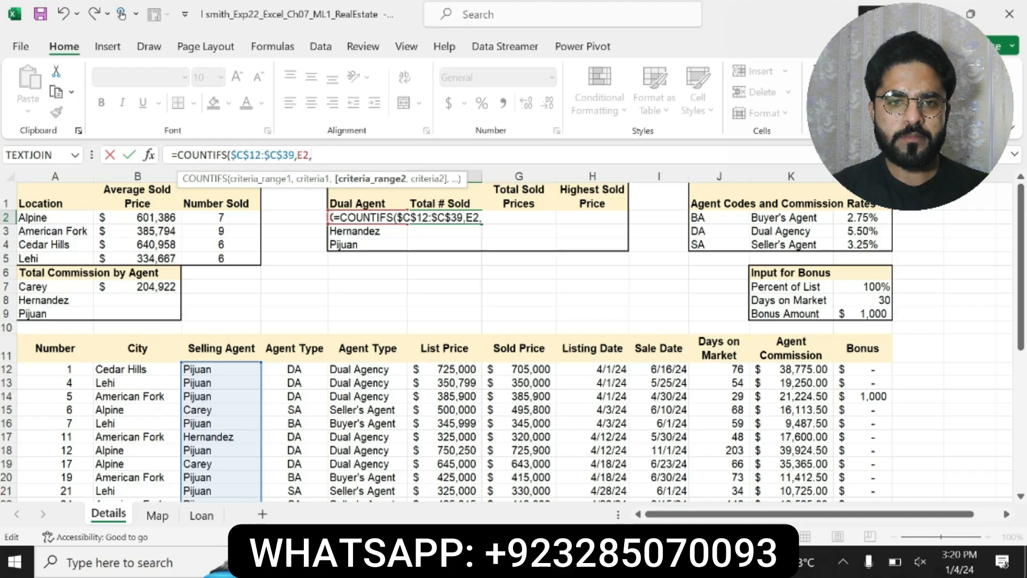
type("D12:")
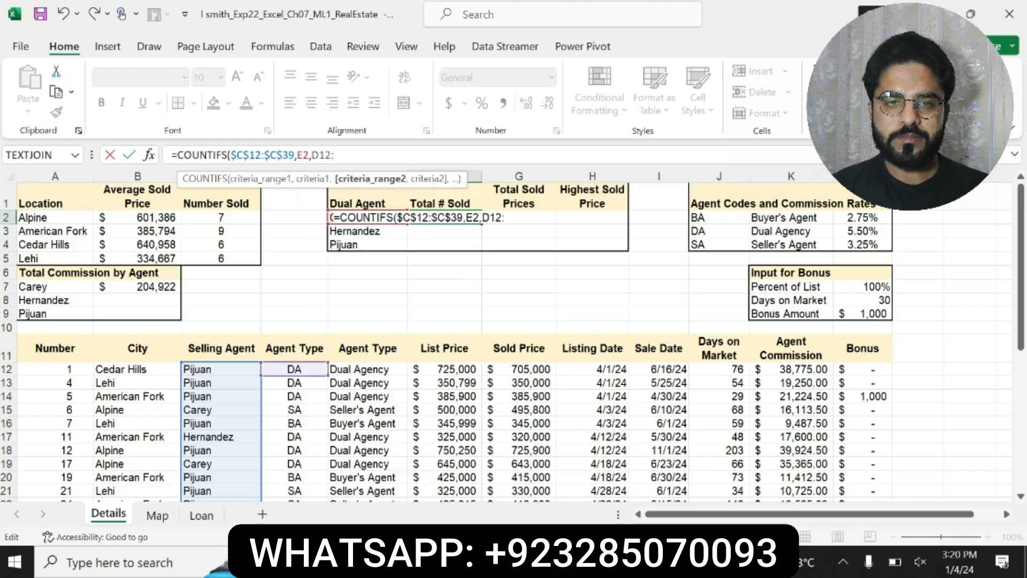
type("D39")
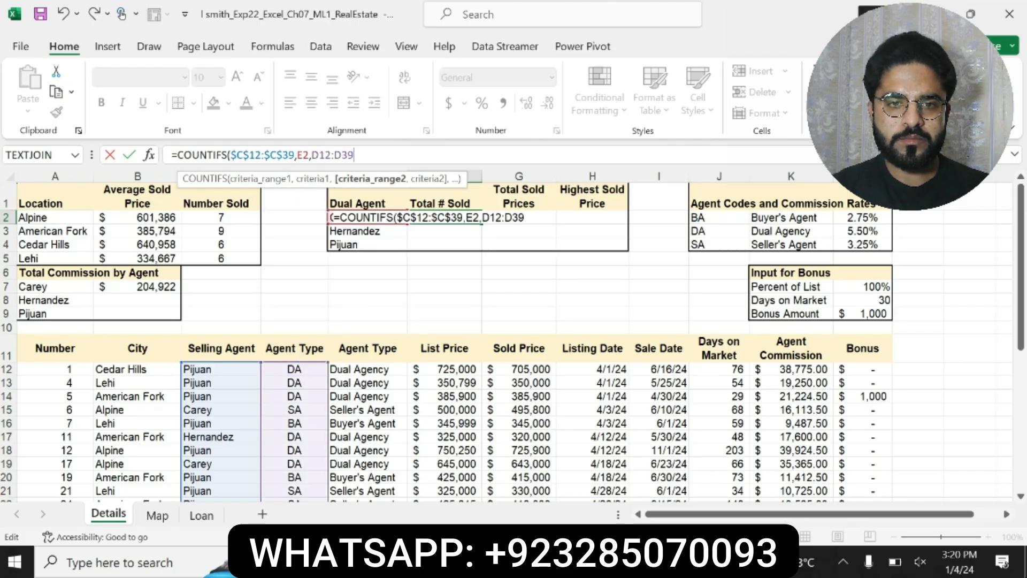
left_click_drag(312, 155, 354, 155)
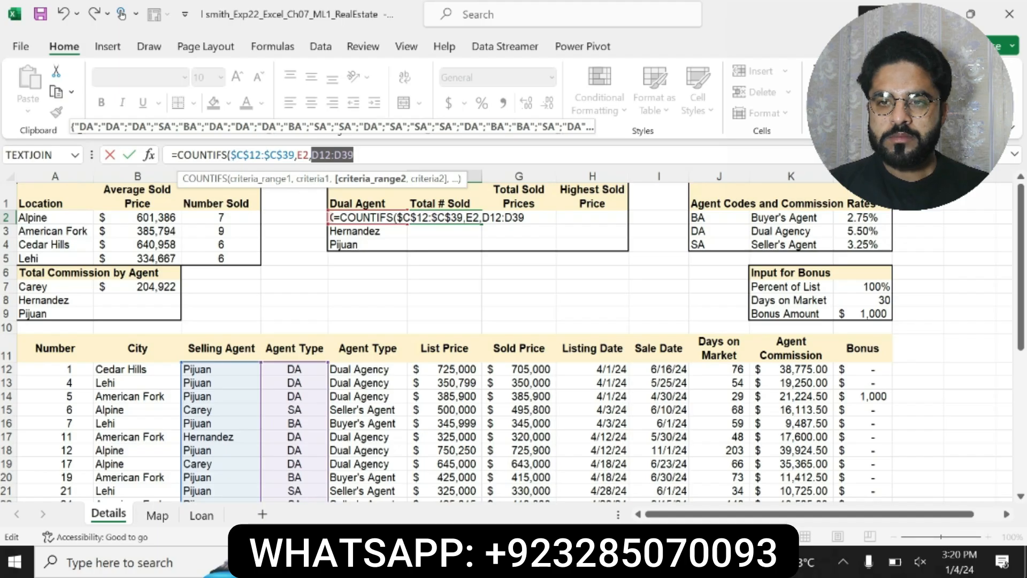
key("F4")
left_click(385, 155)
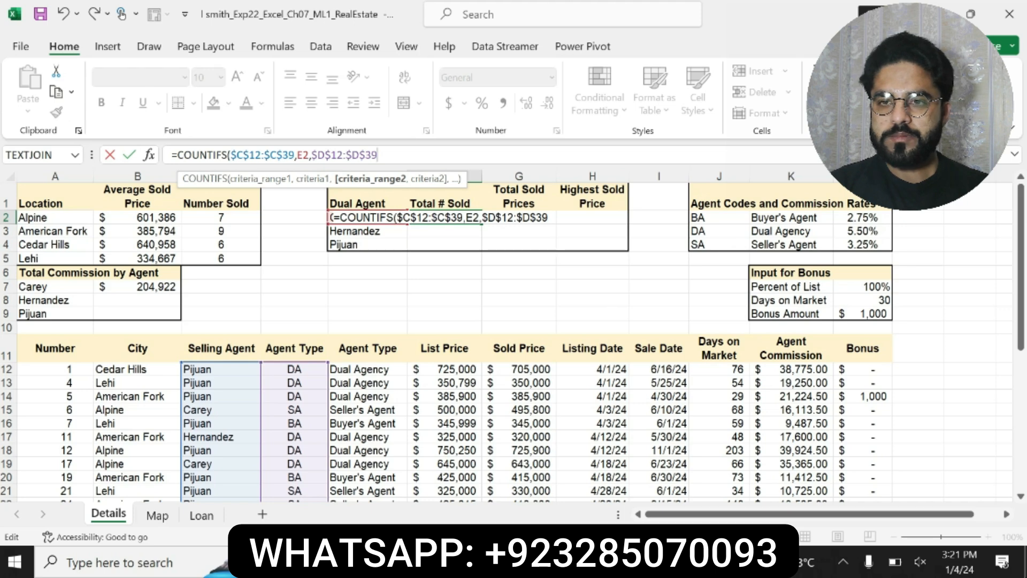
- Finish the COUNTIFS formula in F2 with the absolute reference $J$3 as the second criteria
type(",")
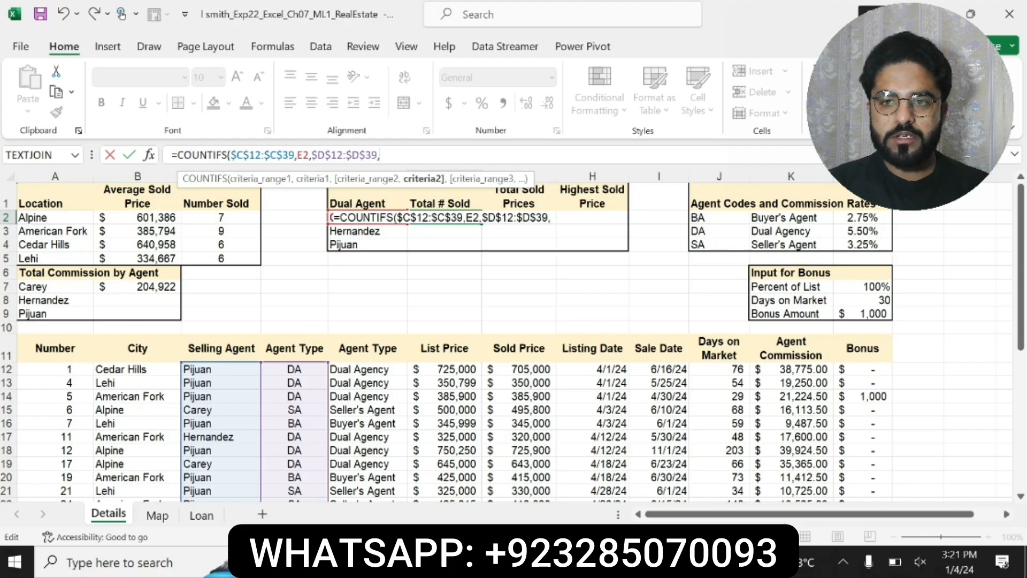
type("$")
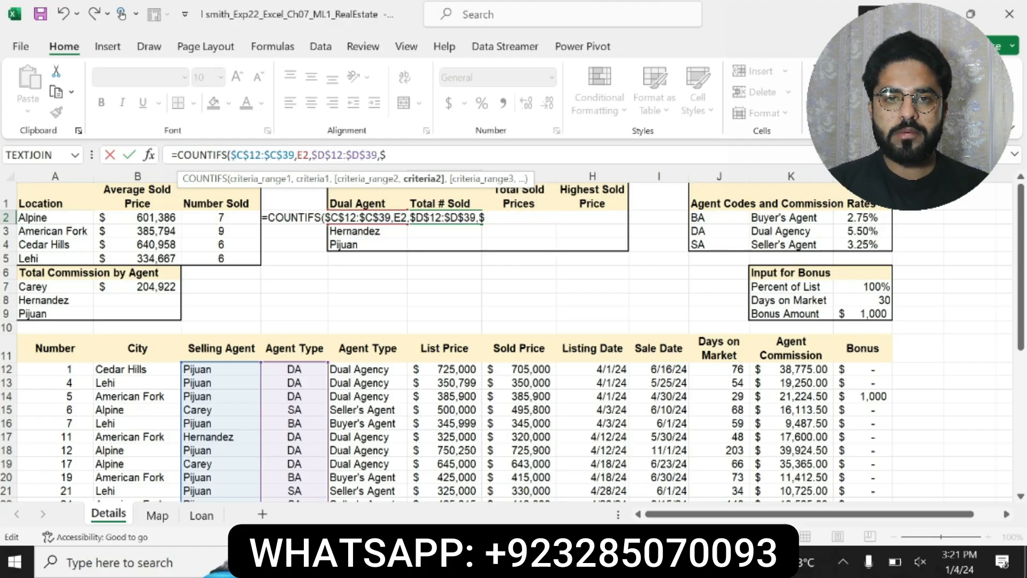
key("BackSpace")
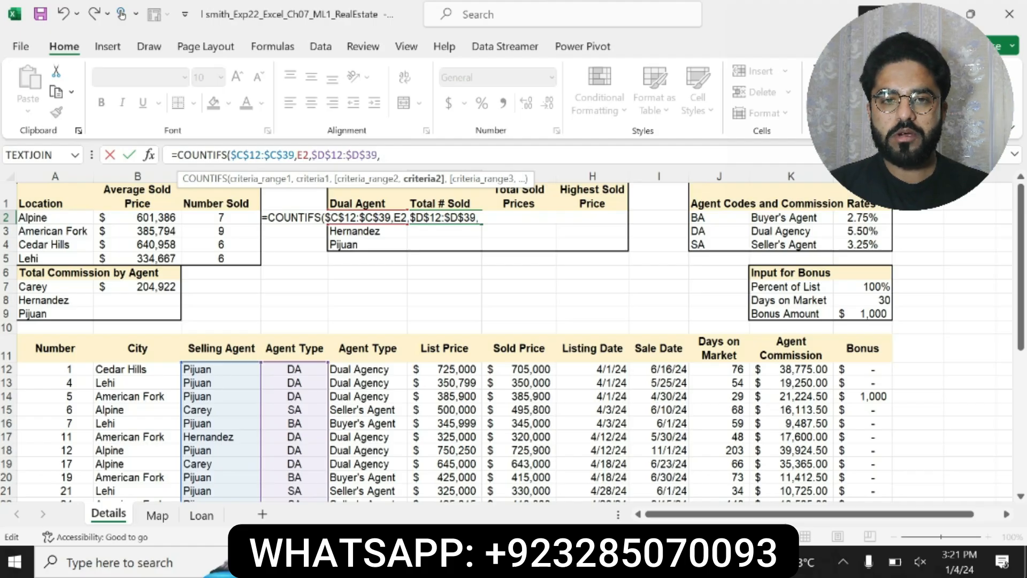
type("J3")
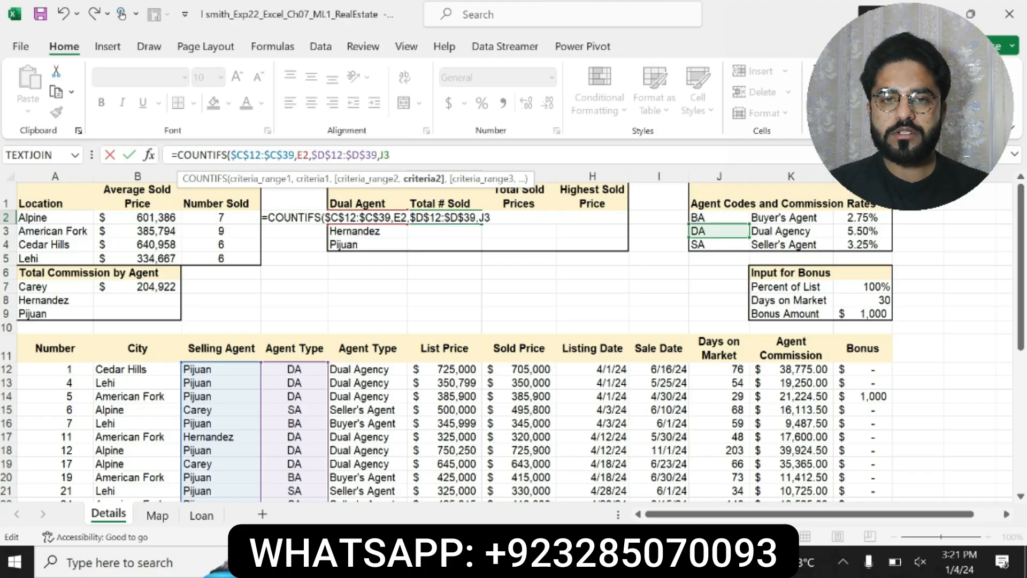
key("F4")
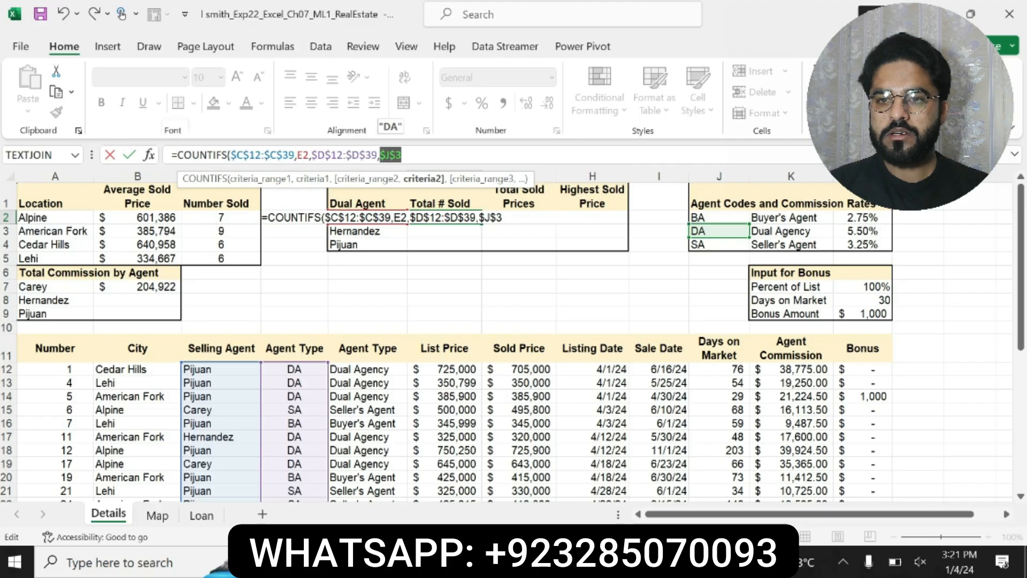
key("ctrl+Return")
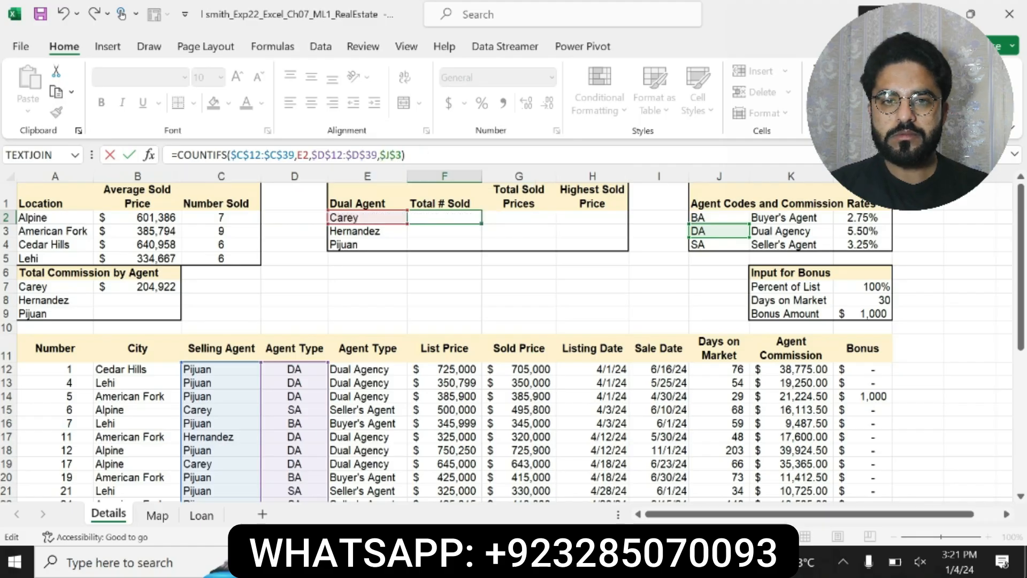
key("Return")
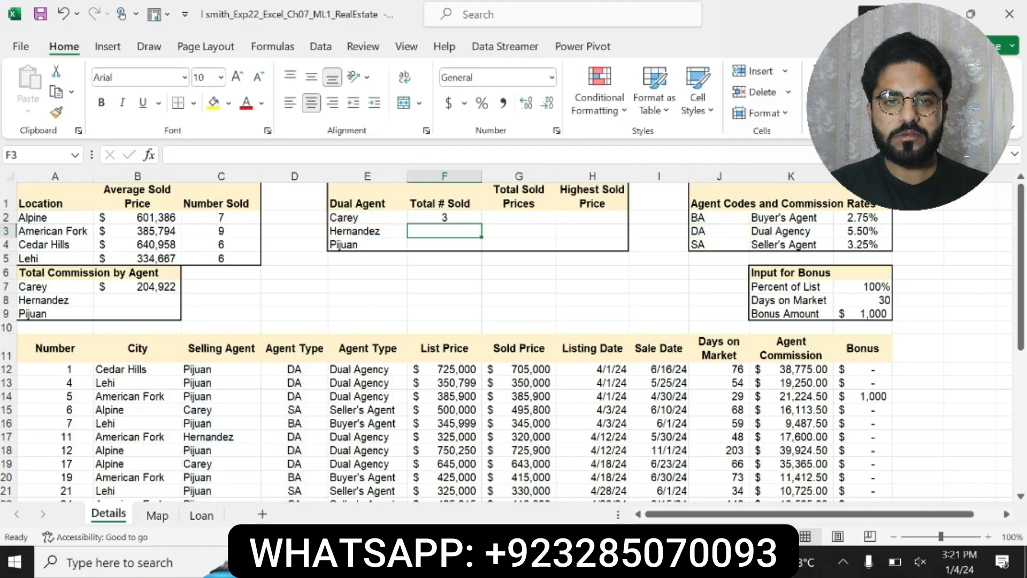
- Copy the COUNTIFS formula from F2 and paste it into F3:F4 with the Formulas & Number Formatting option
left_click(447, 218)
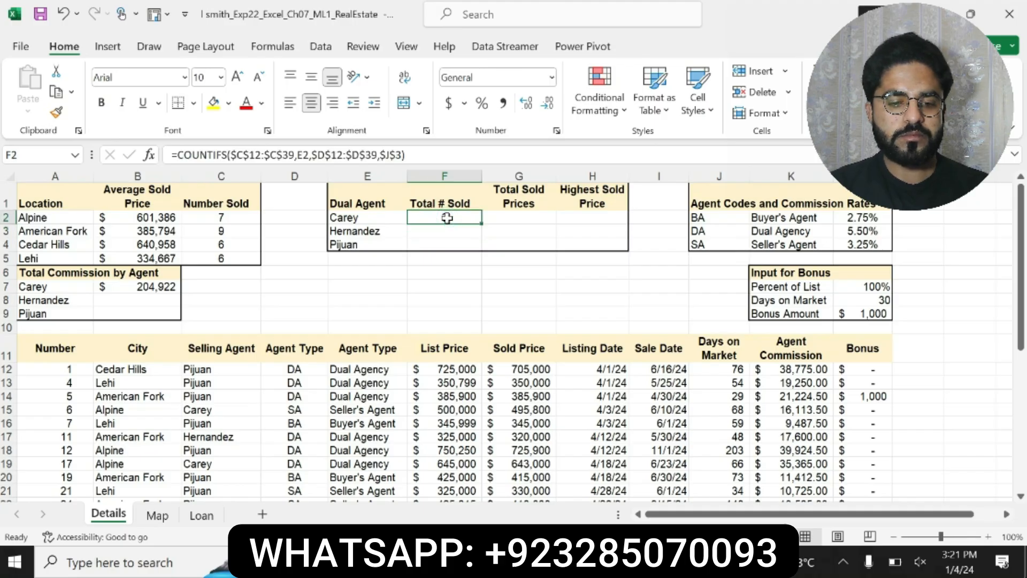
key("ctrl+c")
left_click_drag(443, 232, 444, 245)
left_click(39, 110)
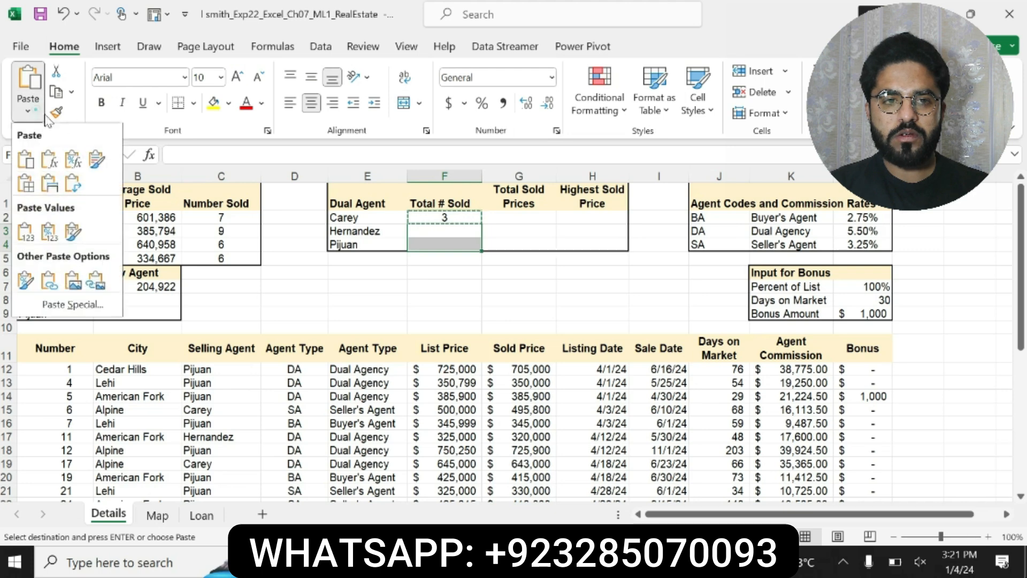
left_click(70, 155)
key("Escape")
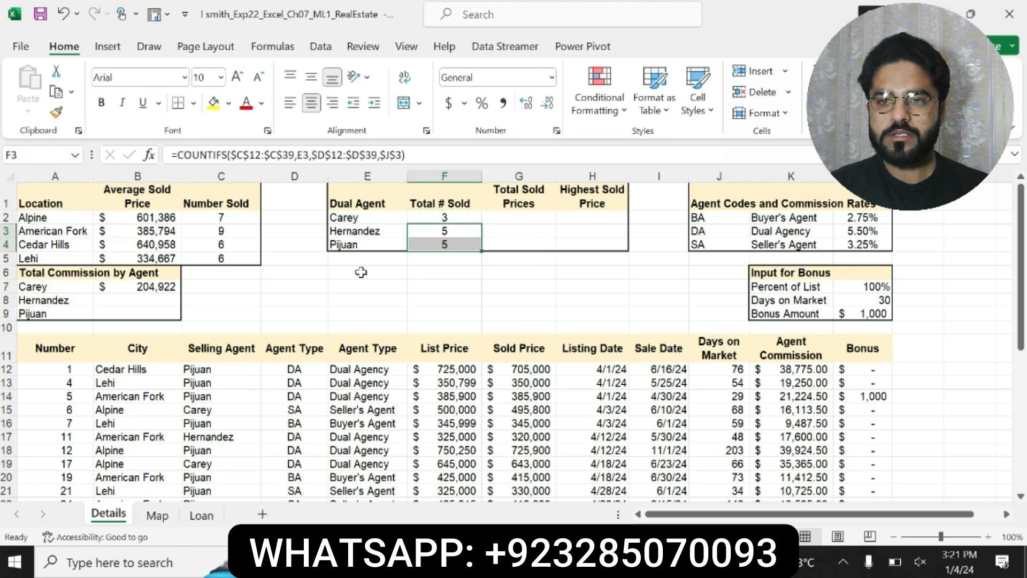
- Select cell G2, switch to Word and undo the bold and yellow highlighting on the step 9 instructions
left_click(513, 218)
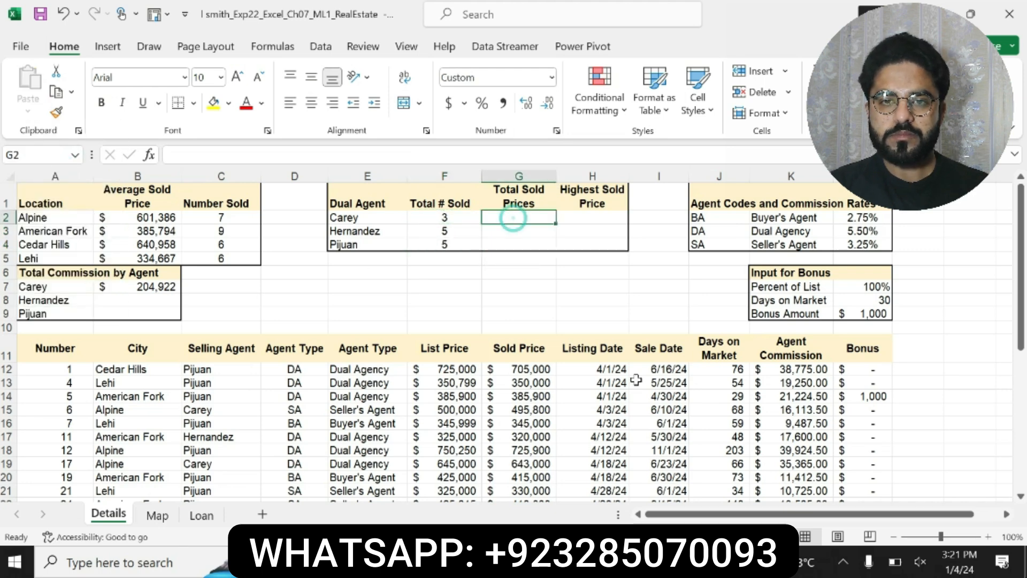
key("alt+Tab")
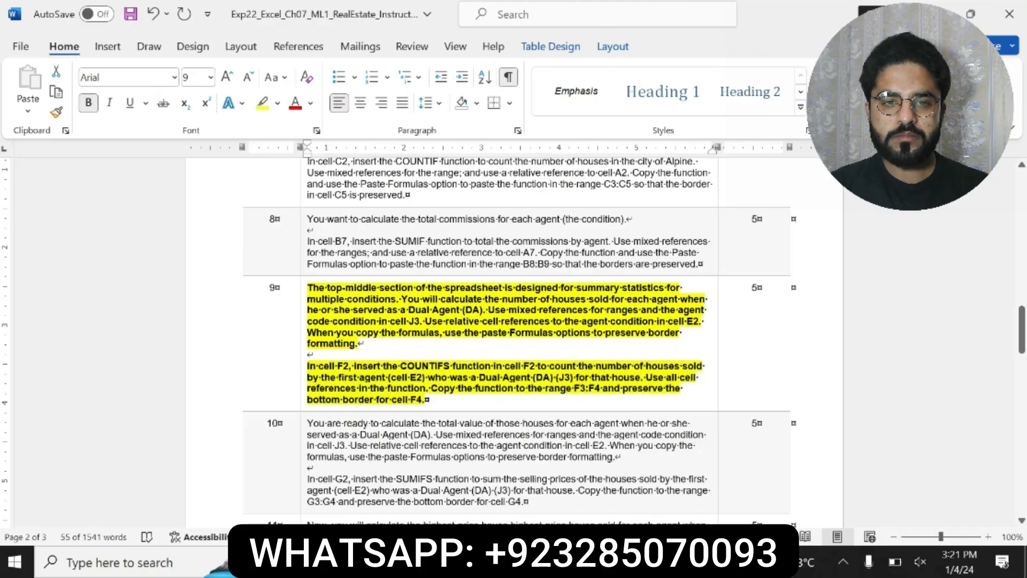
key("ctrl+z")
key("ctrl+z")
key("ctrl+z")
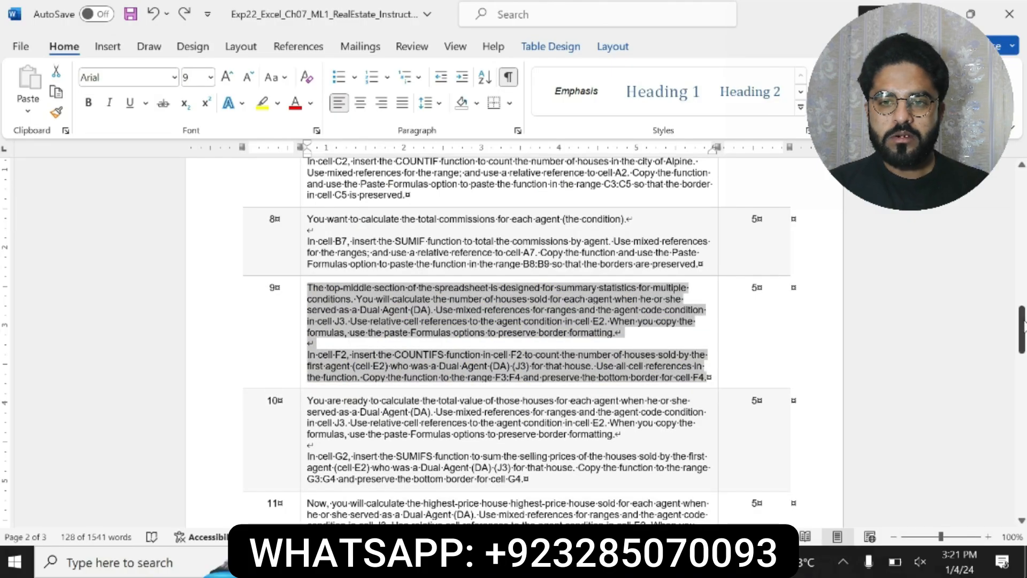
- Make the full step 10 instructions bold with yellow highlighting
scroll(514, 340, "down", 2)
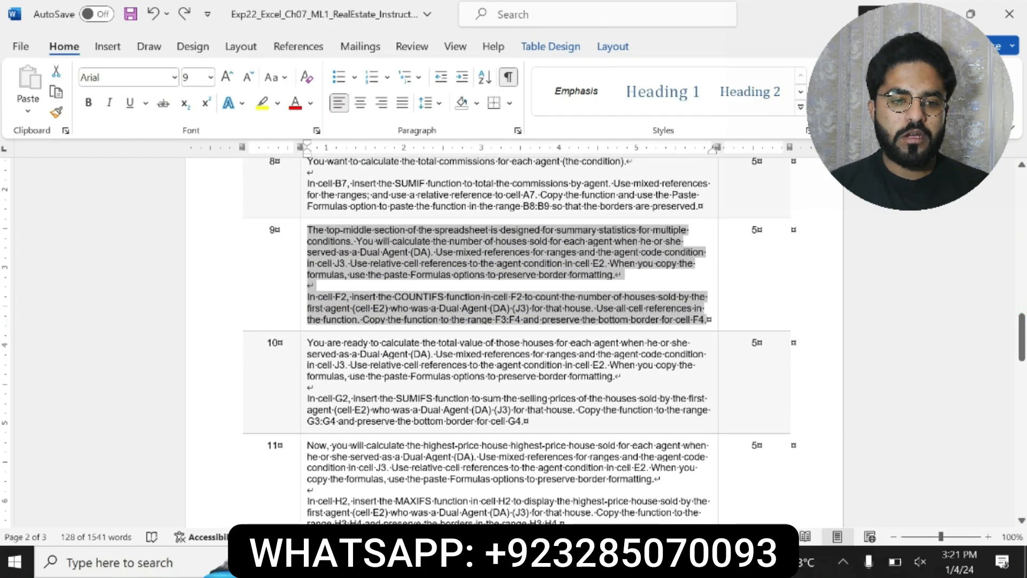
left_click_drag(307, 343, 527, 422)
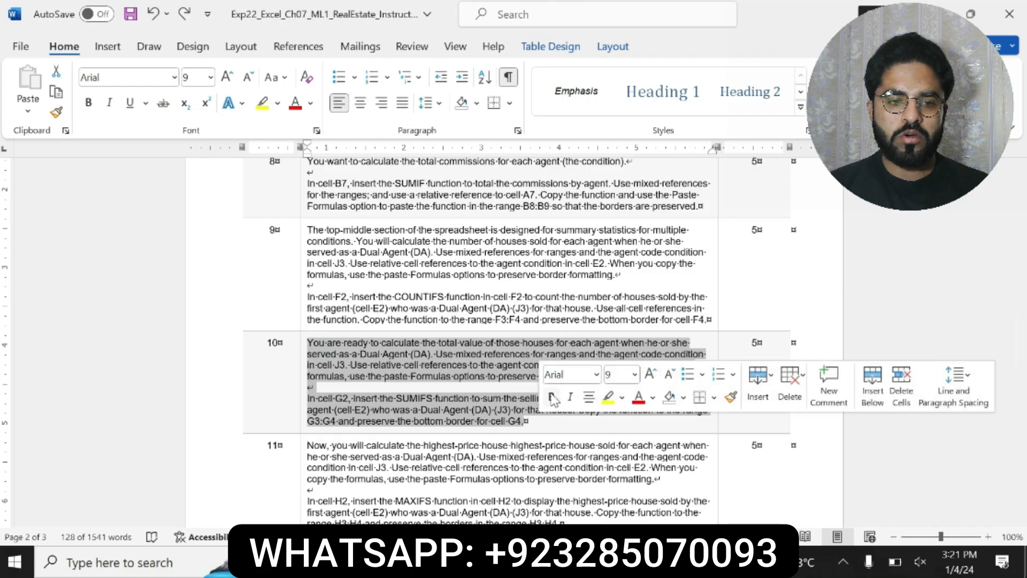
left_click(551, 397)
left_click(609, 397)
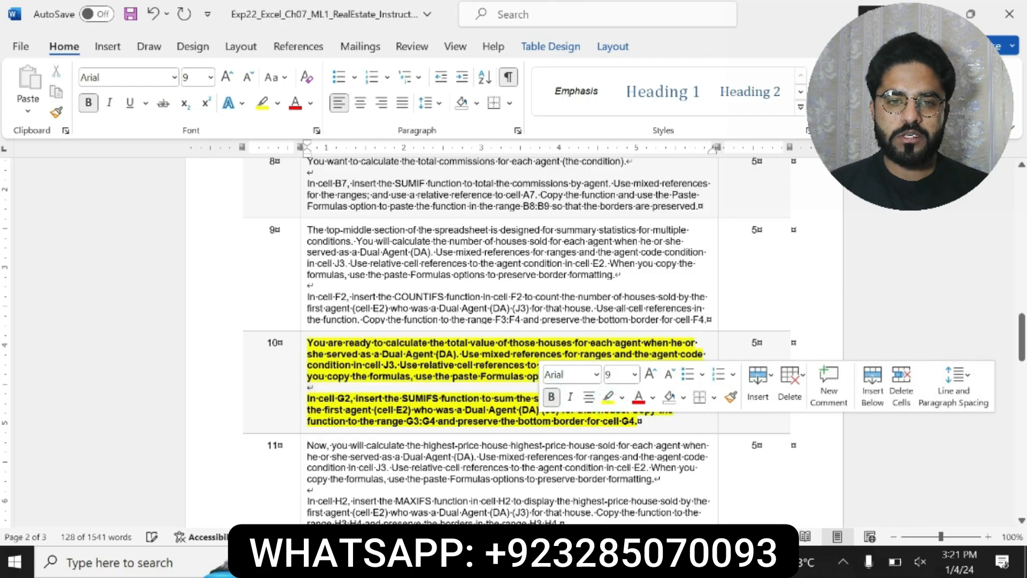
- Select the second paragraph of the step 10 instructions to read the SUMIFS requirements for cell G2
left_click_drag(306, 398, 638, 421)
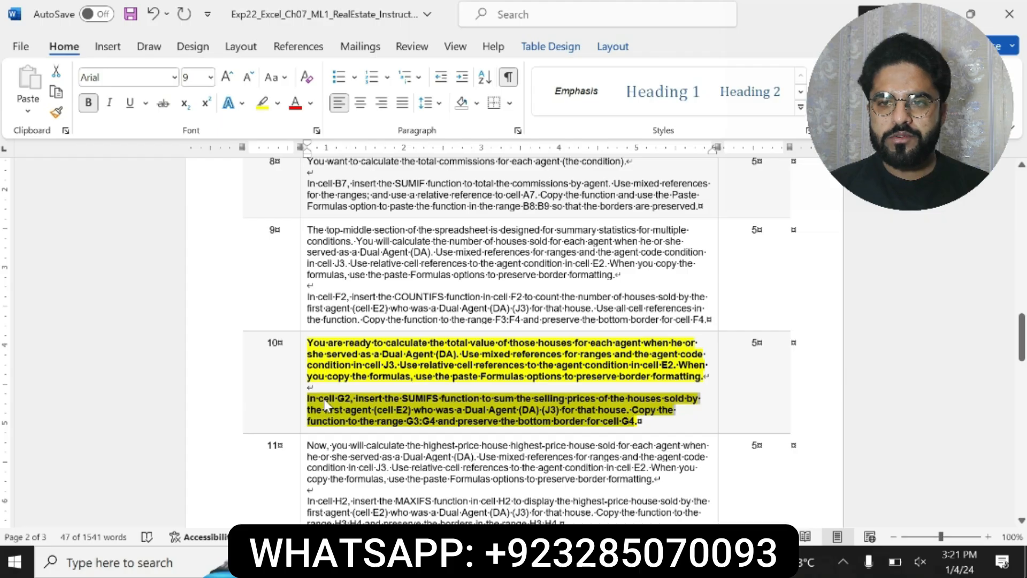
left_click(308, 399)
left_click_drag(371, 399, 639, 421)
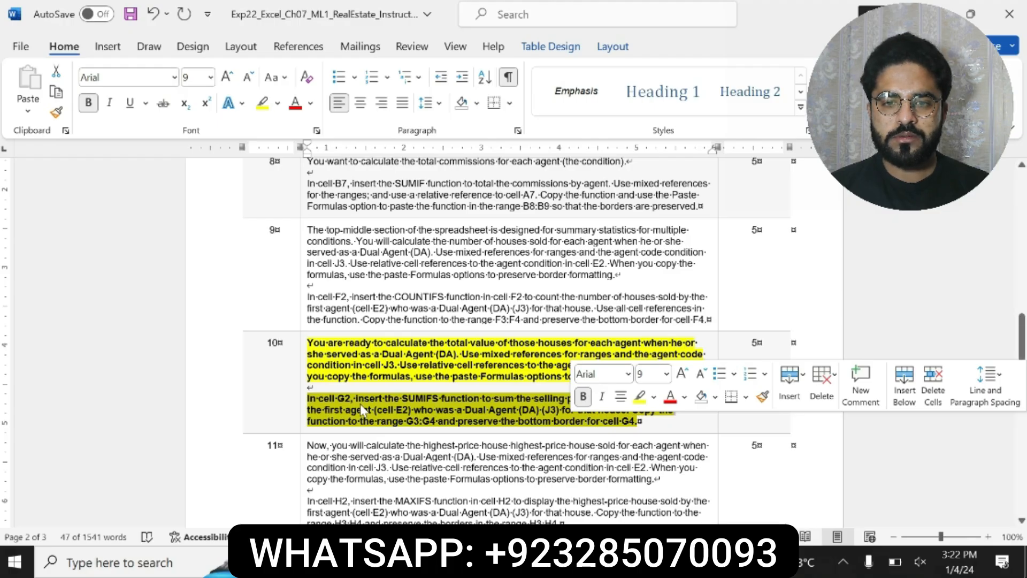
- Reread the step 10 paragraph on summing selling prices in G2 and copying the function to G3:G4, marking its text
left_click(336, 398)
left_click_drag(308, 398, 638, 421)
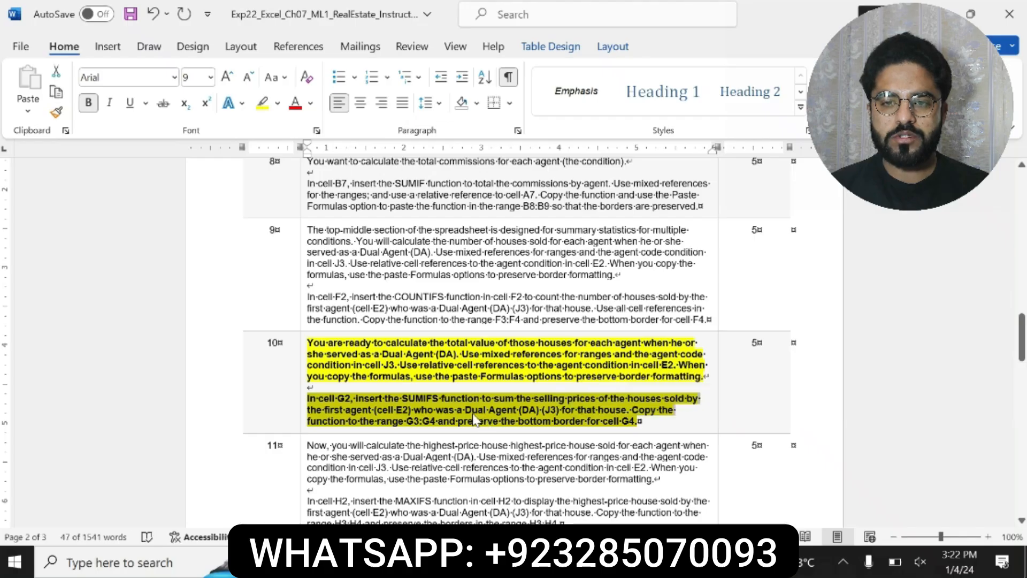
left_click(337, 404)
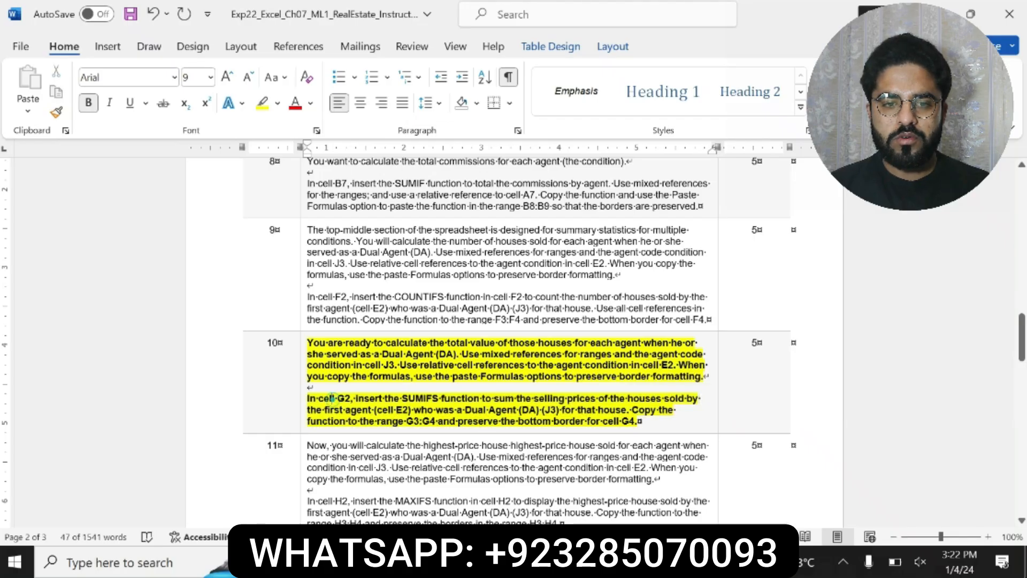
left_click_drag(308, 399, 631, 426)
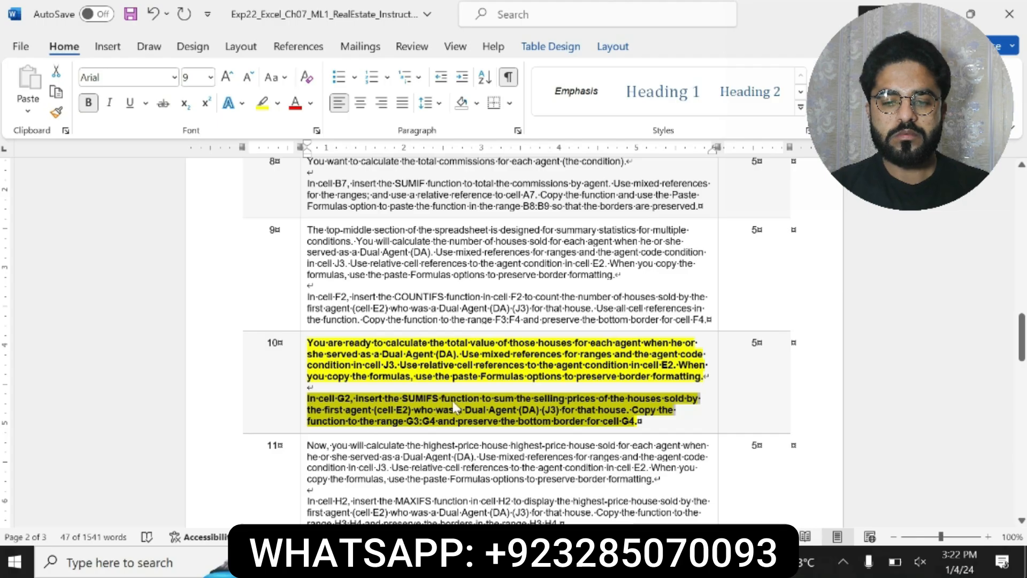
- Switch to Excel and start a SUMIFS formula in G2 with the absolute sum range $G$12:$G$39
key("alt+Tab")
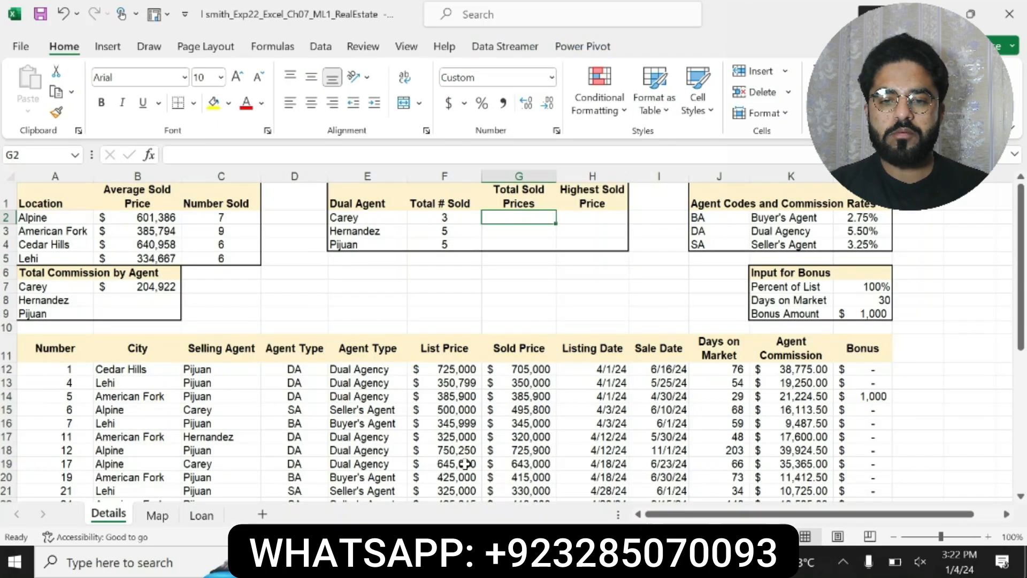
type("=SUM")
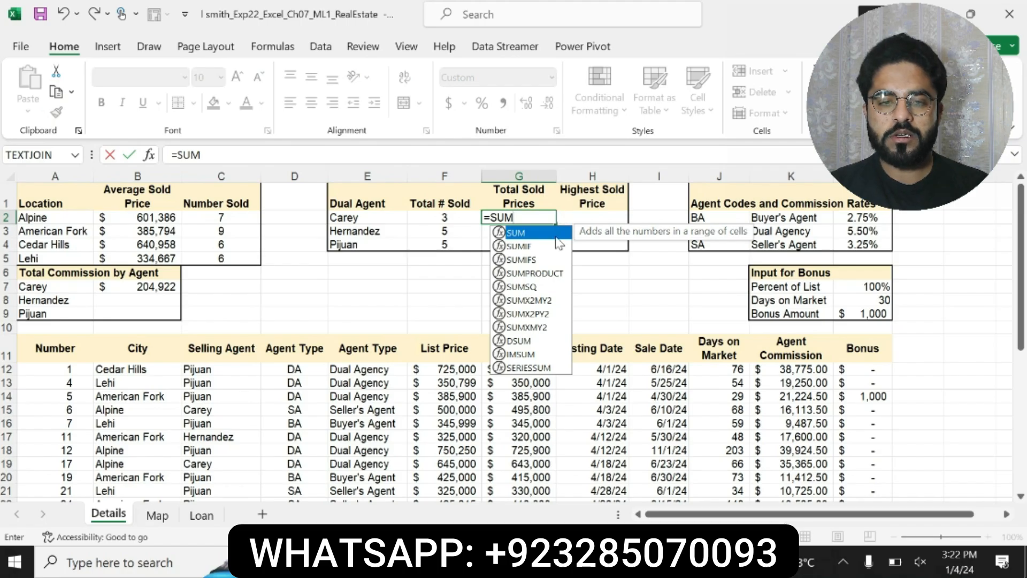
double_click(535, 260)
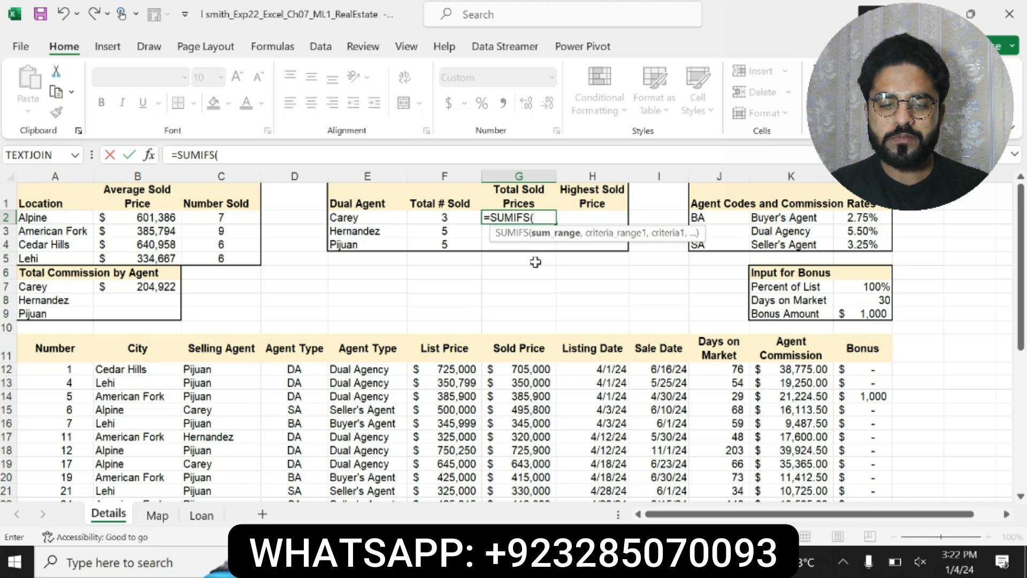
type("G12")
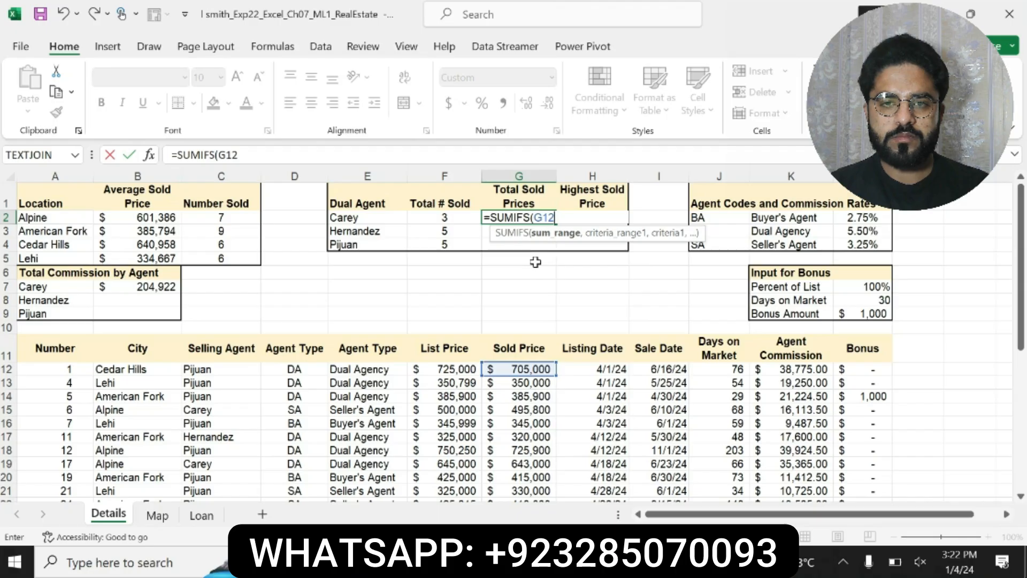
type(":")
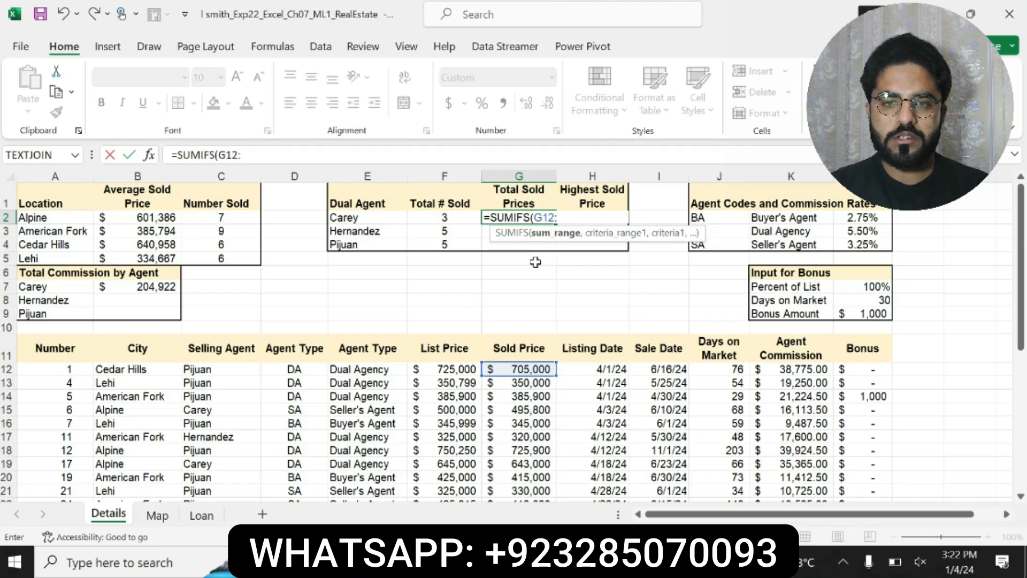
type("G39")
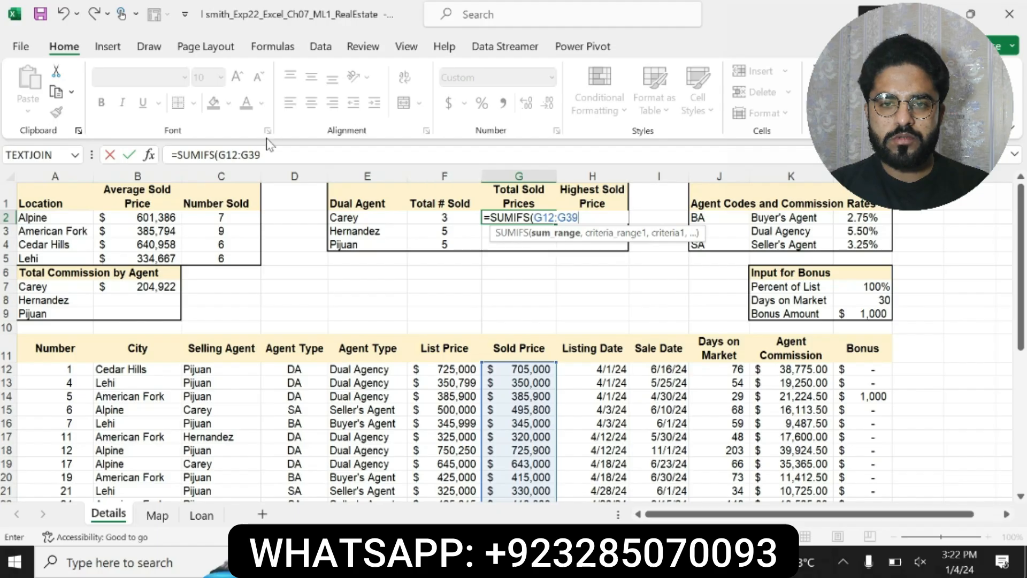
left_click_drag(218, 154, 260, 154)
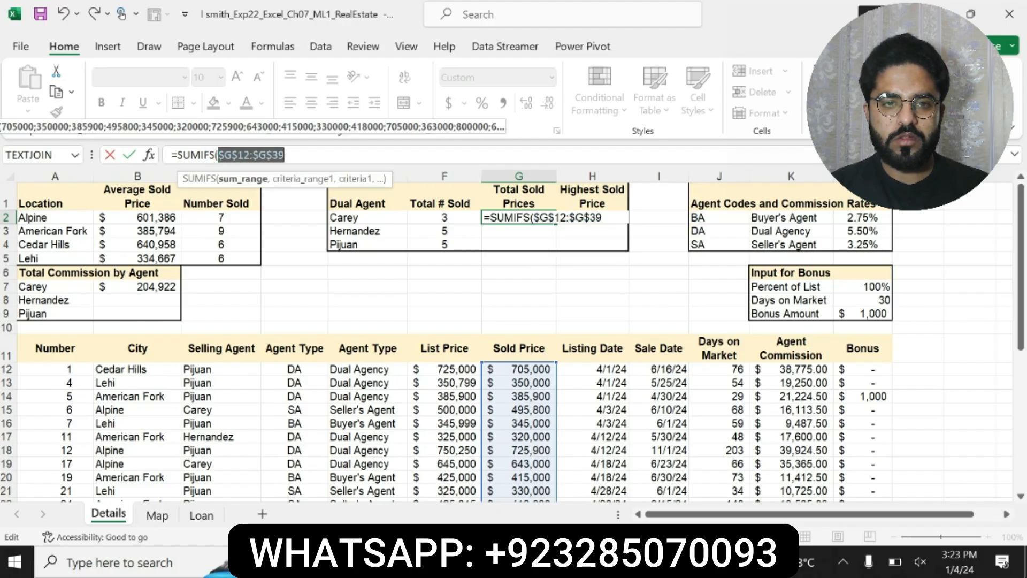
key("F4")
left_click(289, 153)
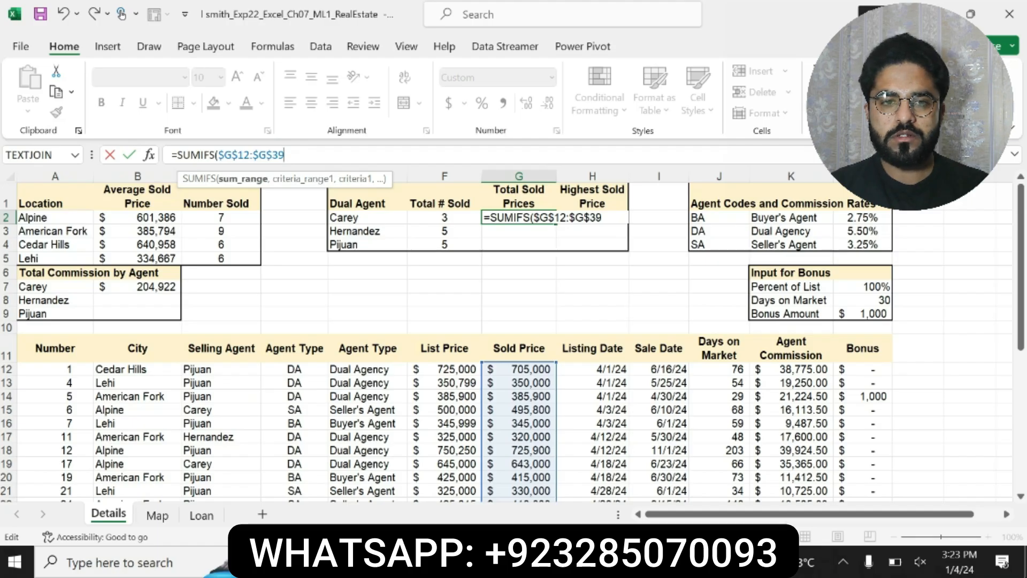
- Add the first SUMIFS condition to G2's formula: criteria range $D$12:$D$39 with criterion $J$3
type(",")
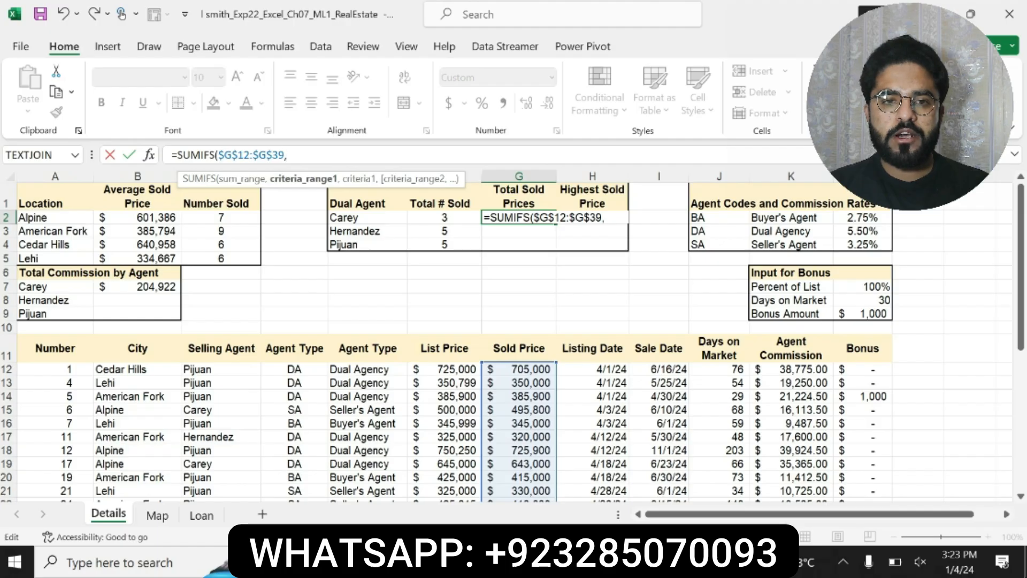
type("D12")
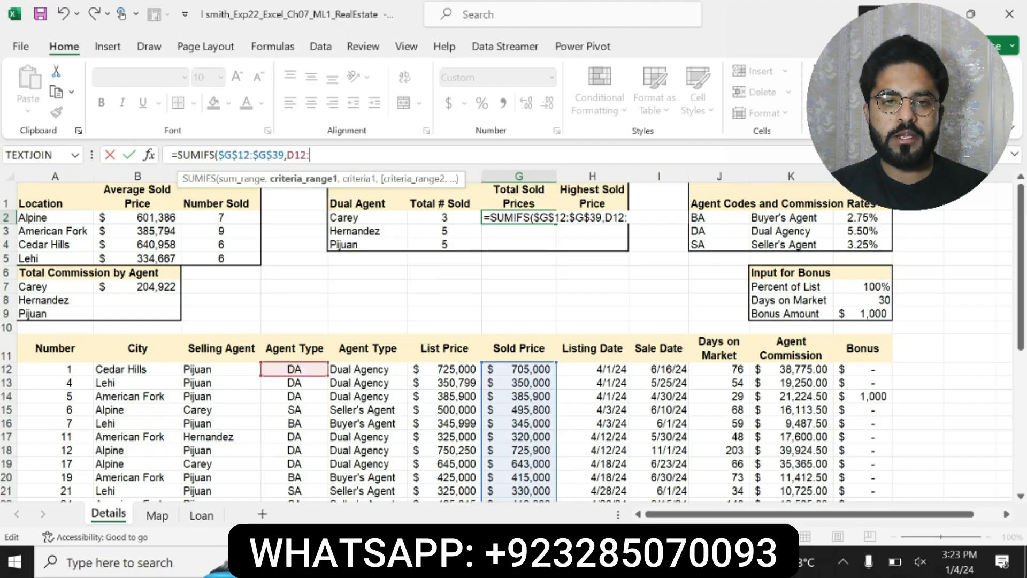
type(":D39")
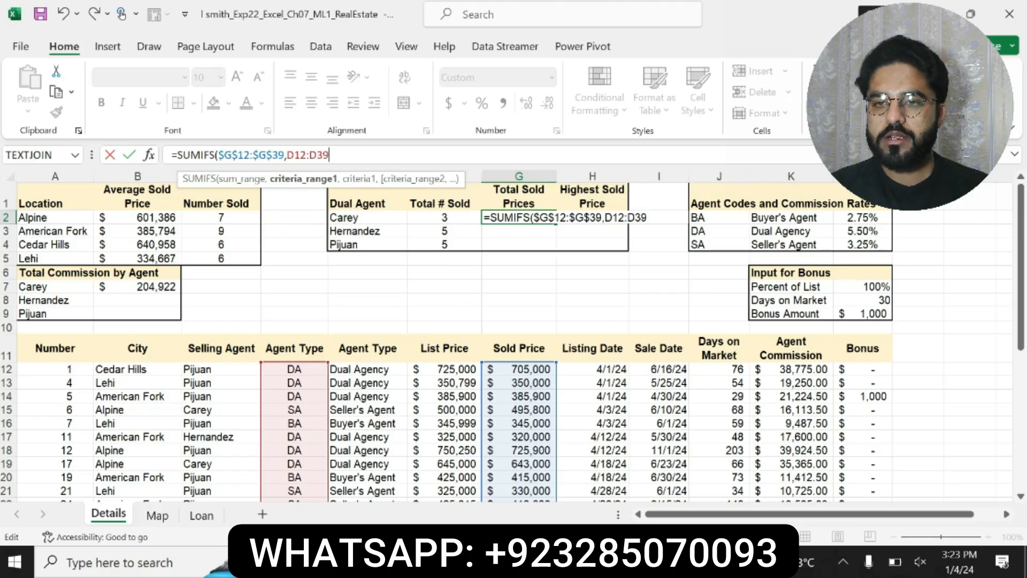
double_click(289, 155)
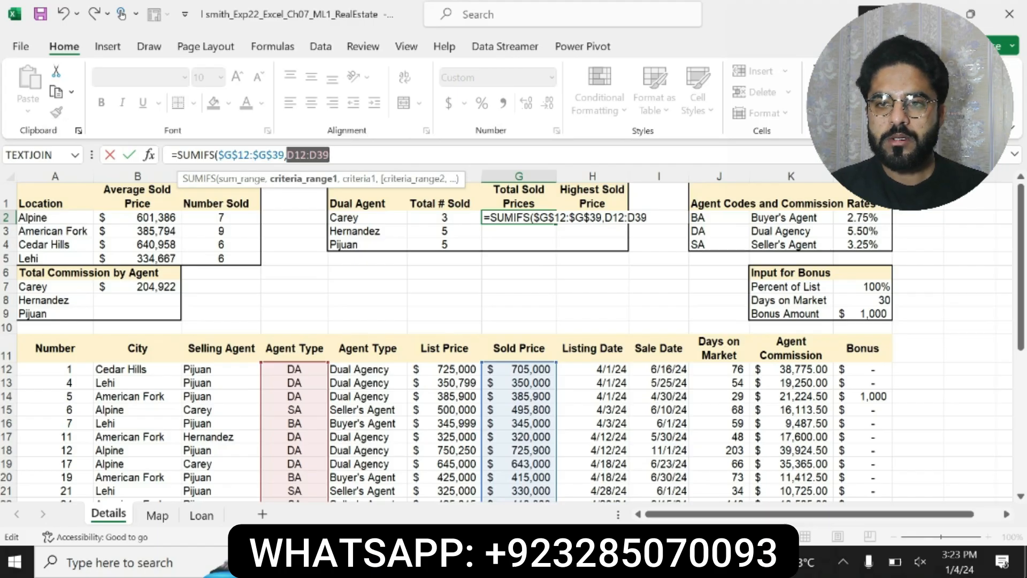
key("F4")
key("Right")
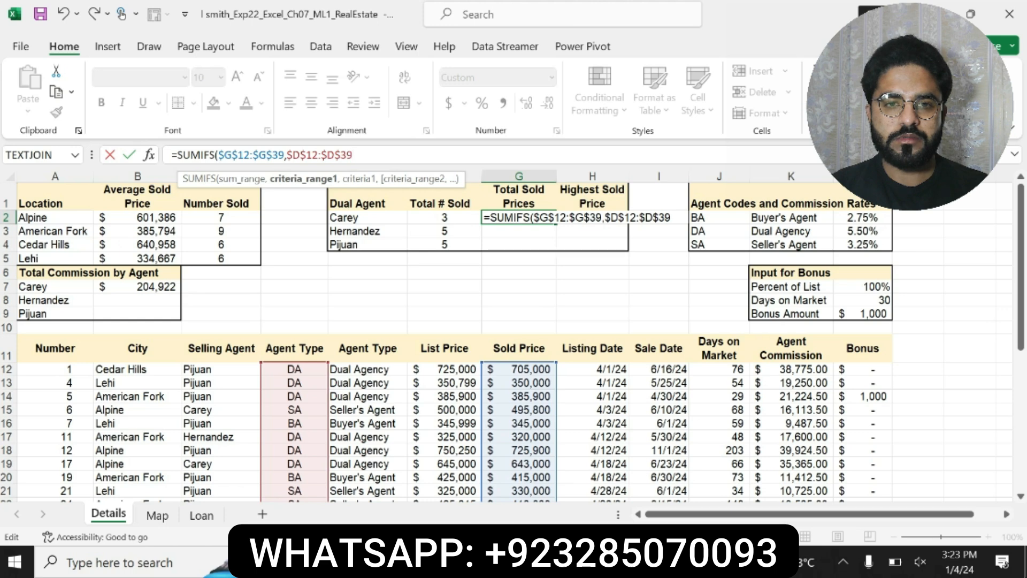
type(",")
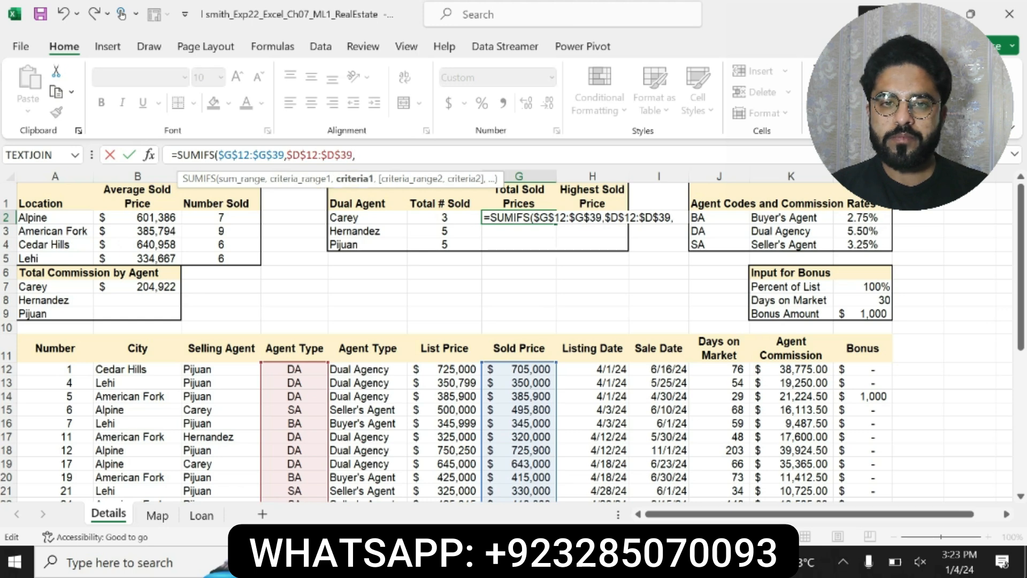
type("J3")
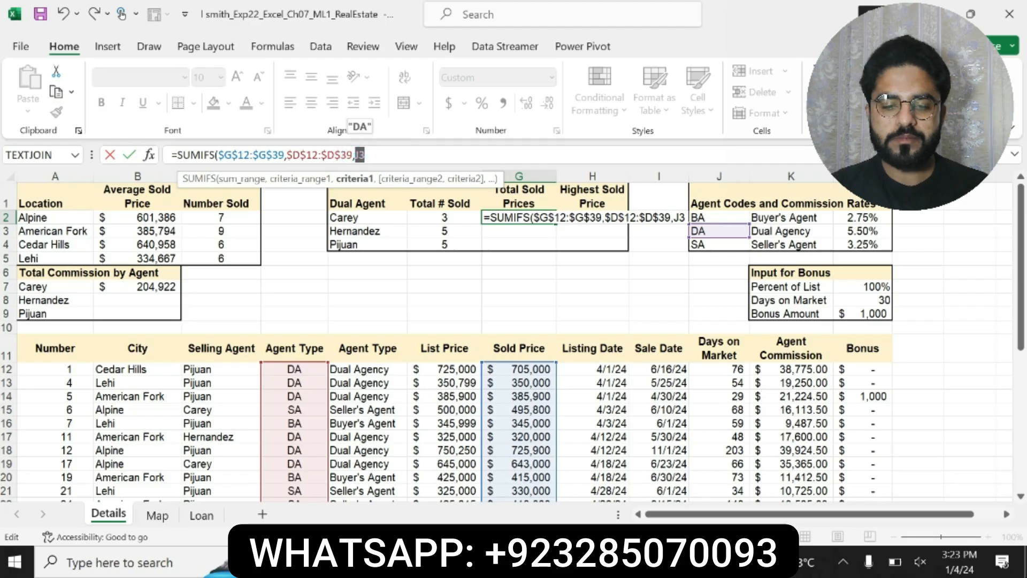
key("F4")
left_click(389, 156)
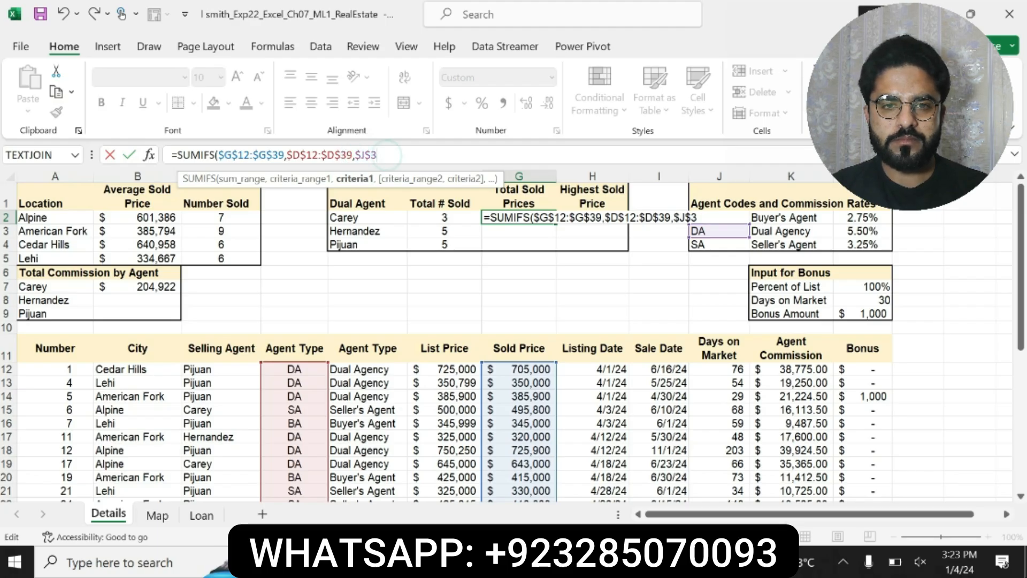
- Add the second condition, criteria range $C$12:$C$39 with the relative criterion E2, and enter the SUMIFS formula in G2
type(",")
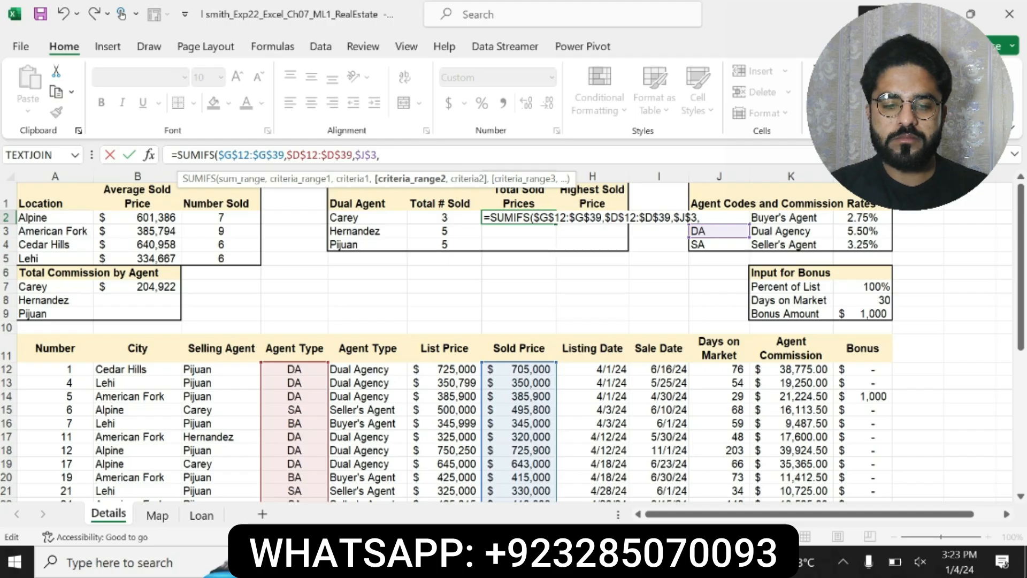
type("C12")
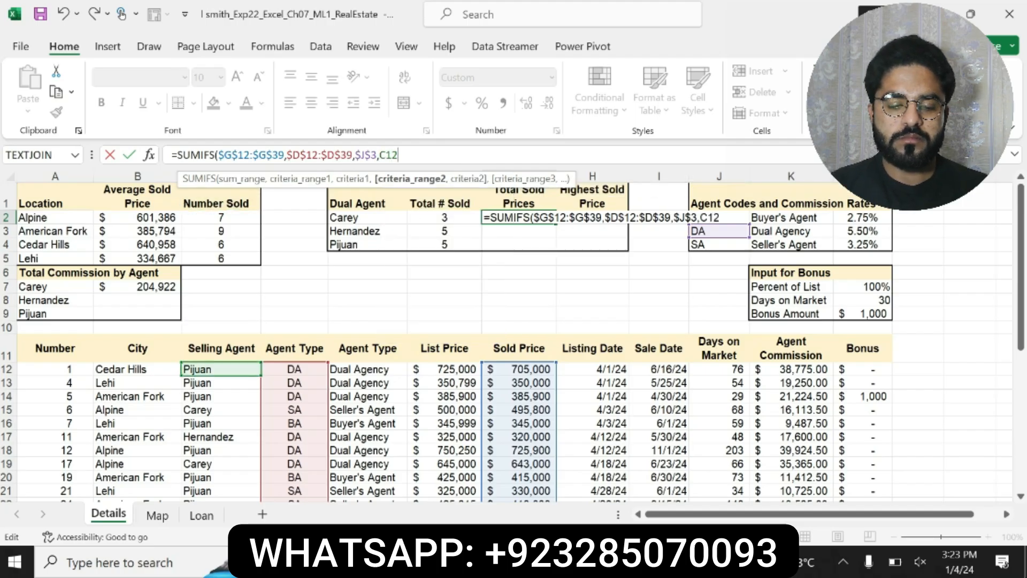
key("F4")
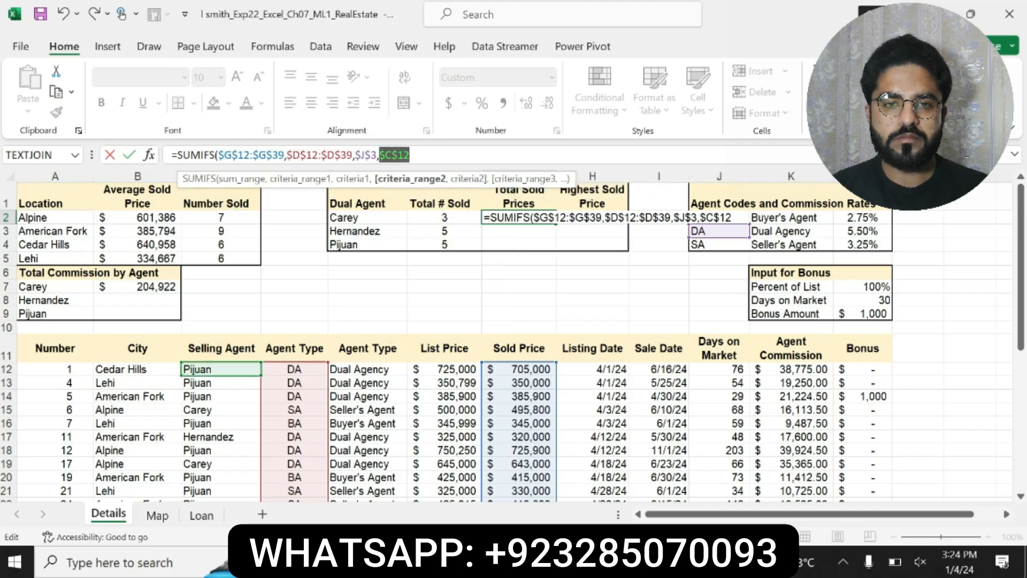
left_click(416, 156)
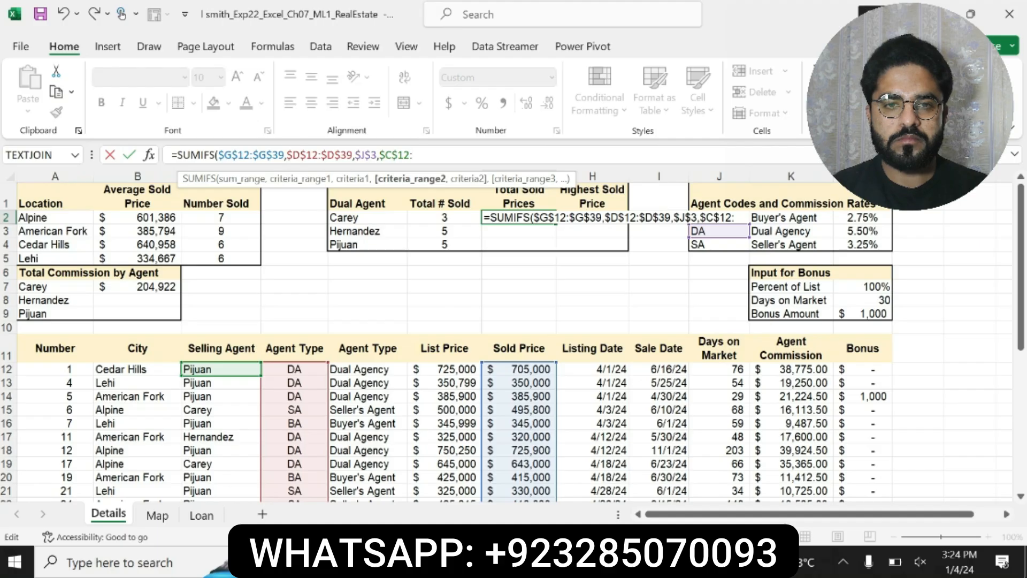
type("C39")
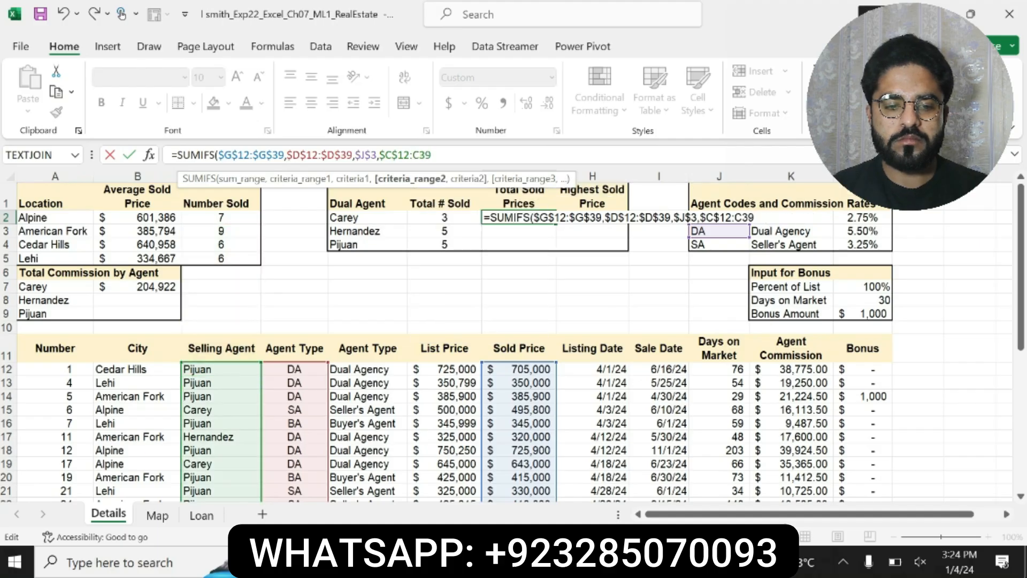
double_click(414, 156)
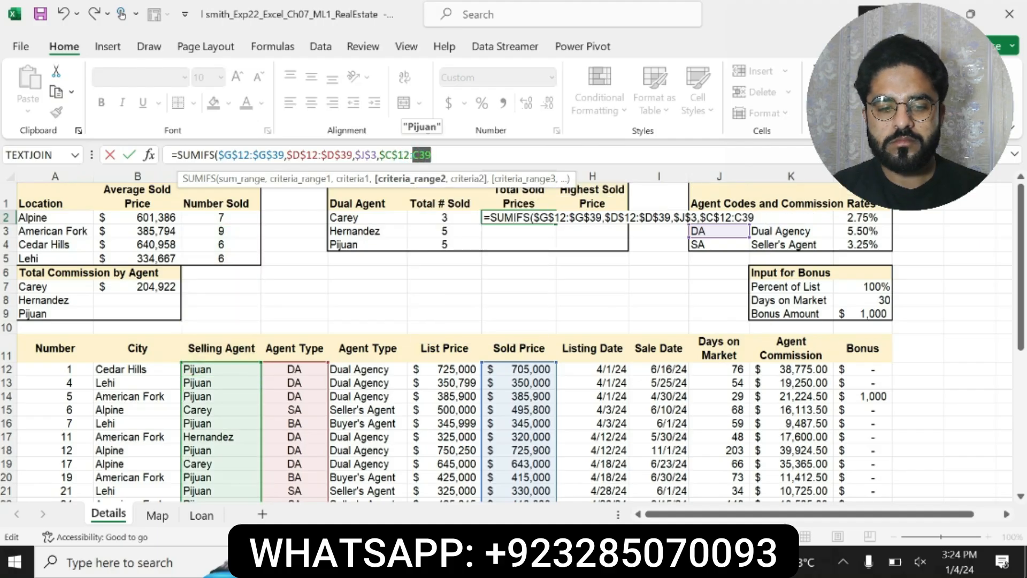
key("F4")
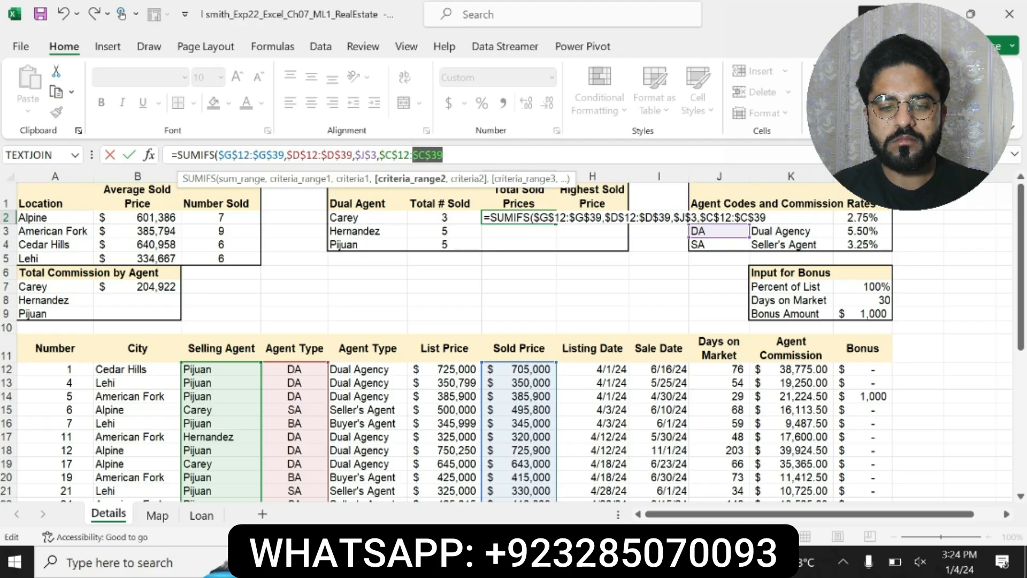
left_click(446, 159)
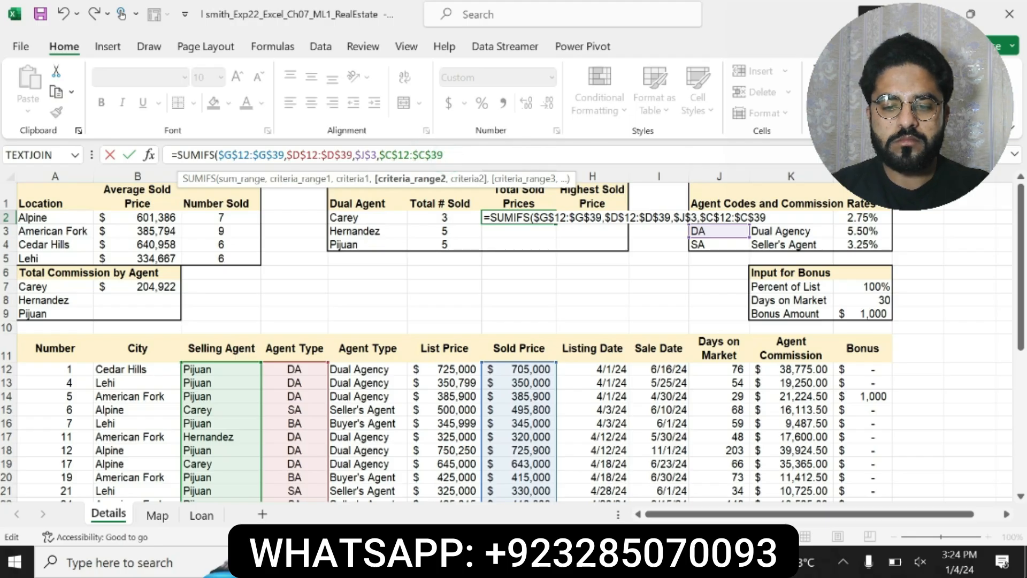
type(",")
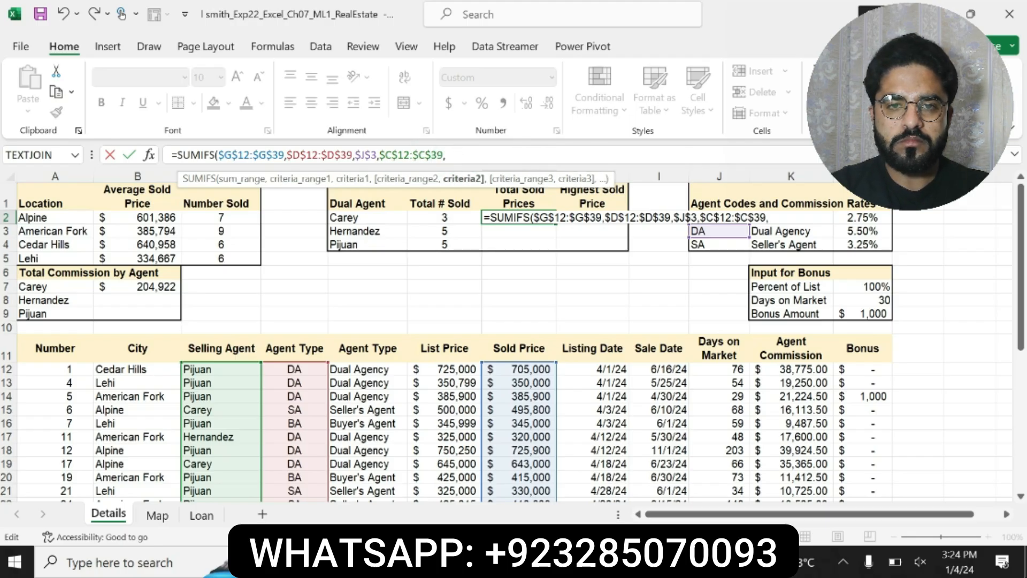
left_click(367, 217)
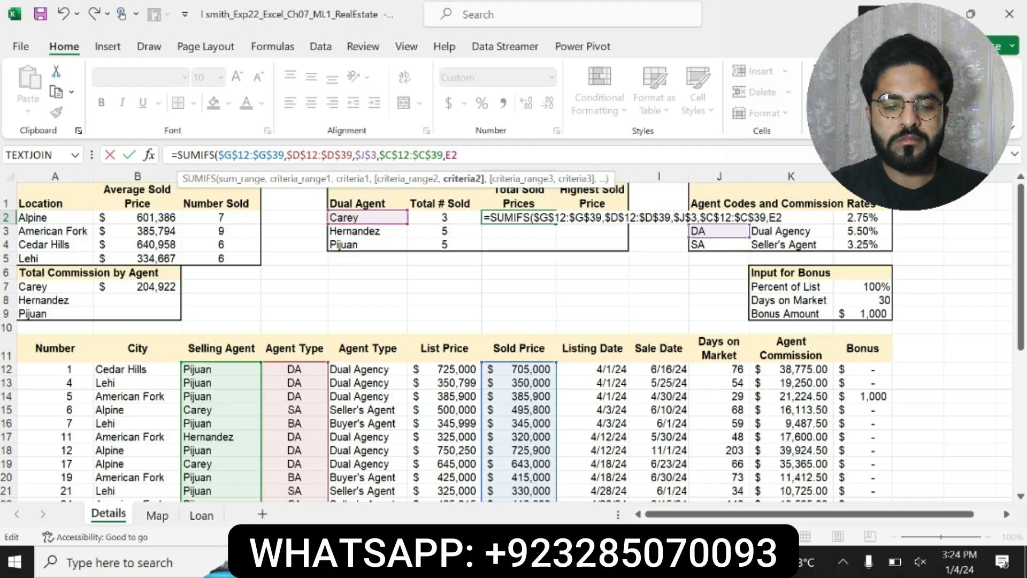
key("Return")
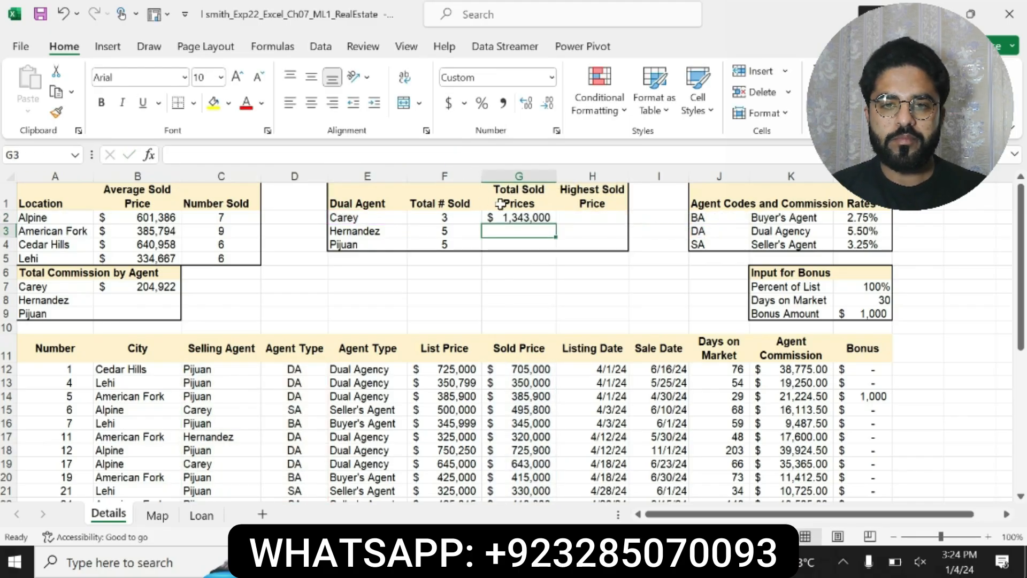
- Copy the SUMIFS formula from G2 and paste it into G3:G4 with a formulas paste option that preserves the borders
left_click(505, 215)
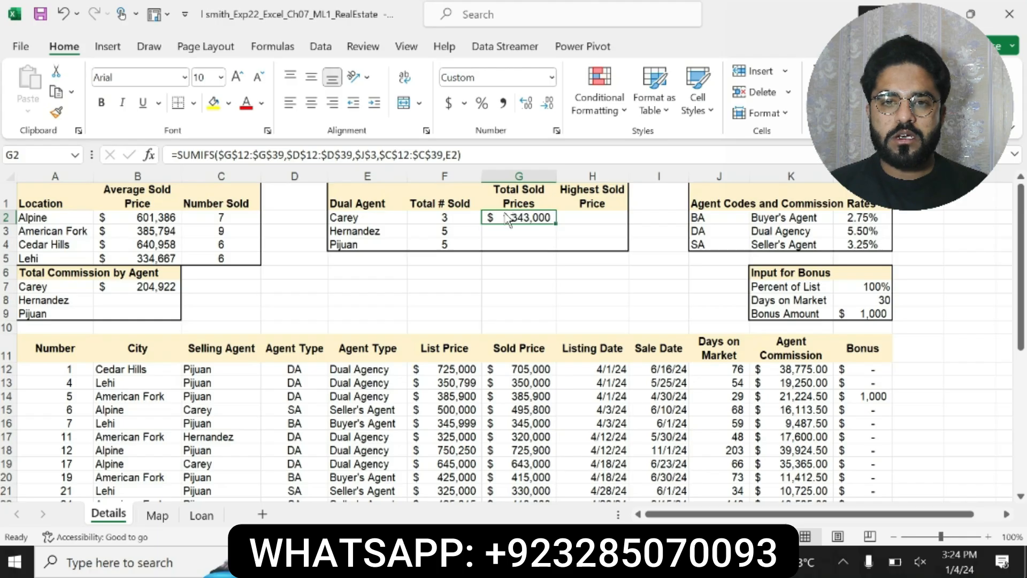
key("ctrl+c")
left_click_drag(497, 230, 500, 240)
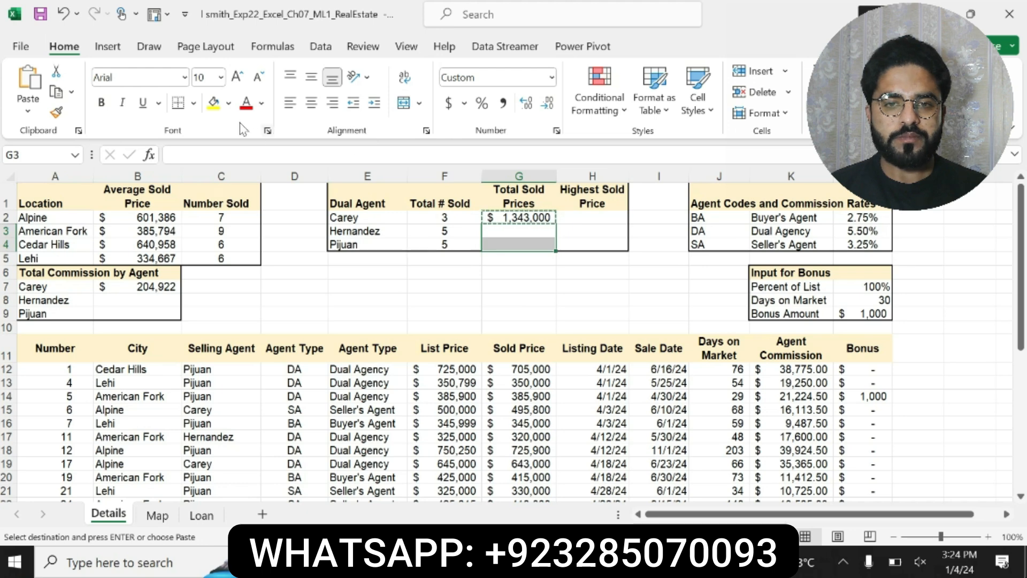
left_click(28, 115)
left_click(63, 155)
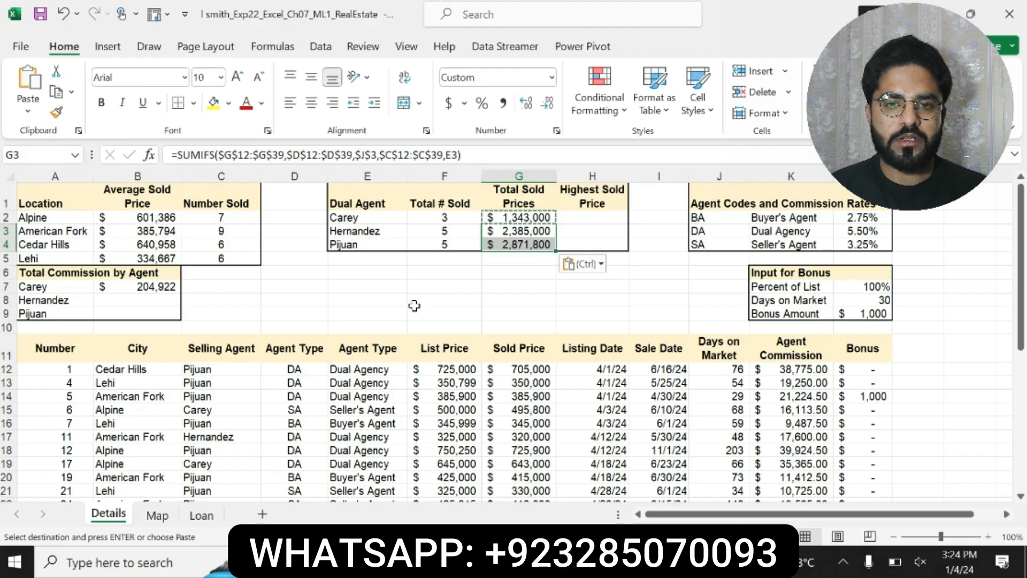
key("Escape")
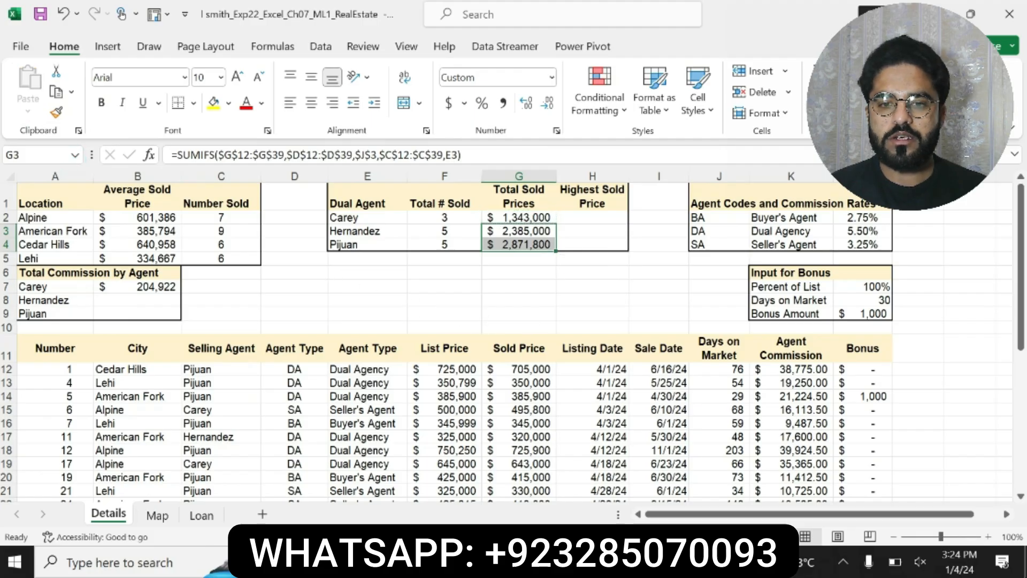
- Switch to Word and remove the bold and yellow highlighting from the step 10 instructions
key("alt+Tab")
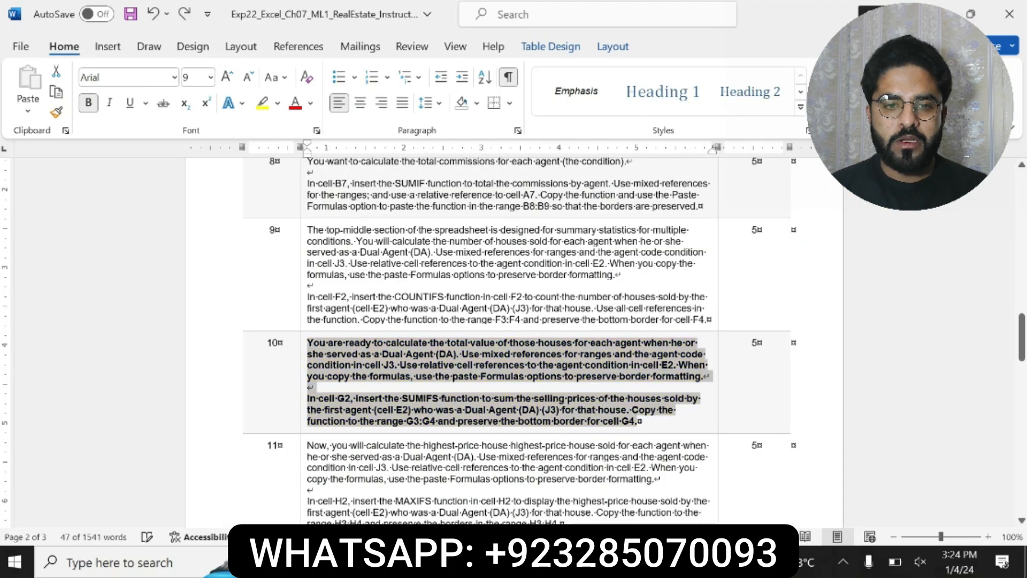
key("ctrl+b")
- Select the full step 11 instructions about the MAXIFS function in cell H2
left_click(1022, 347)
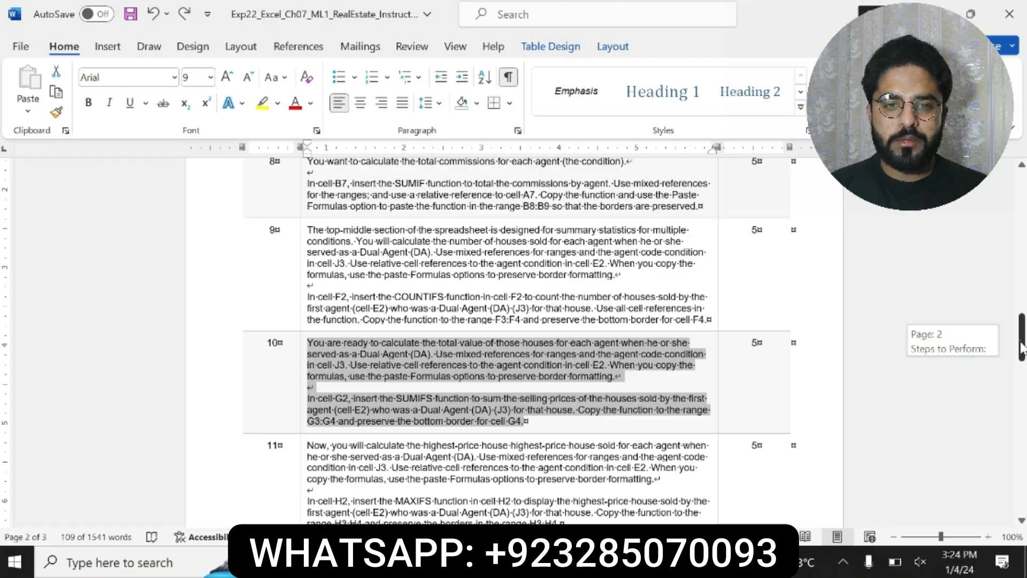
left_click_drag(1022, 347, 1022, 354)
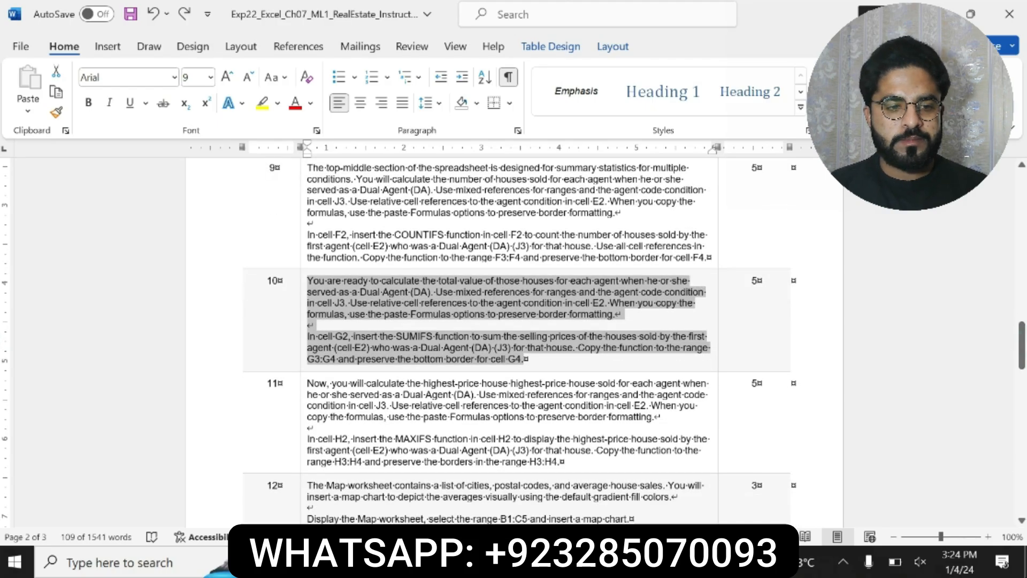
left_click_drag(308, 383, 563, 464)
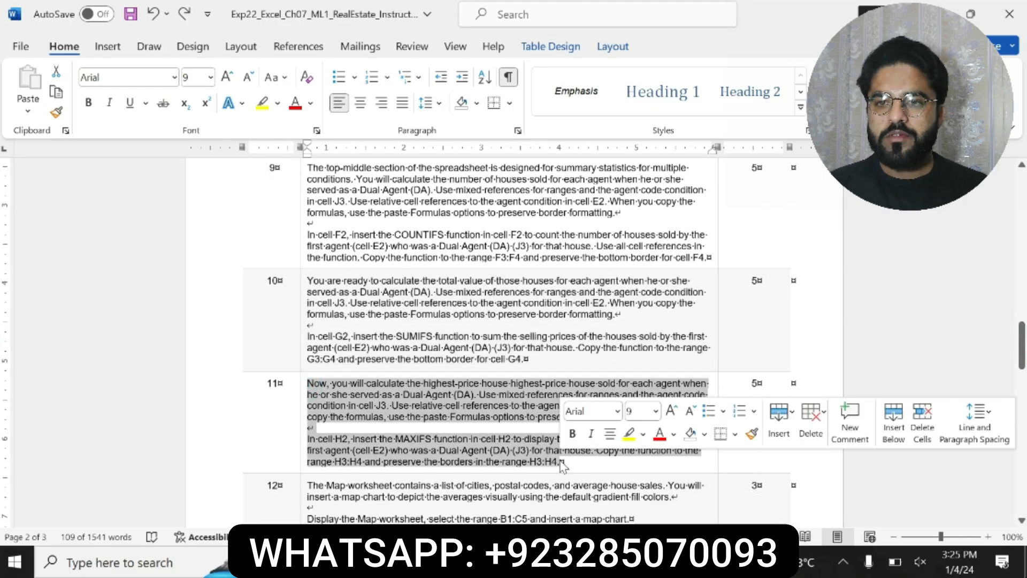